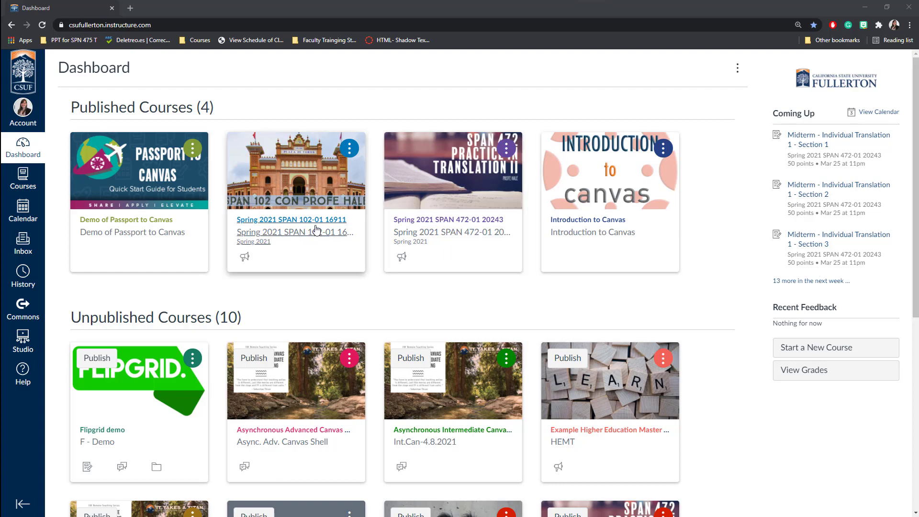
# Step: Open the modules list of the Spring 2021 SPAN 102-01 course
pyautogui.click(291, 239)
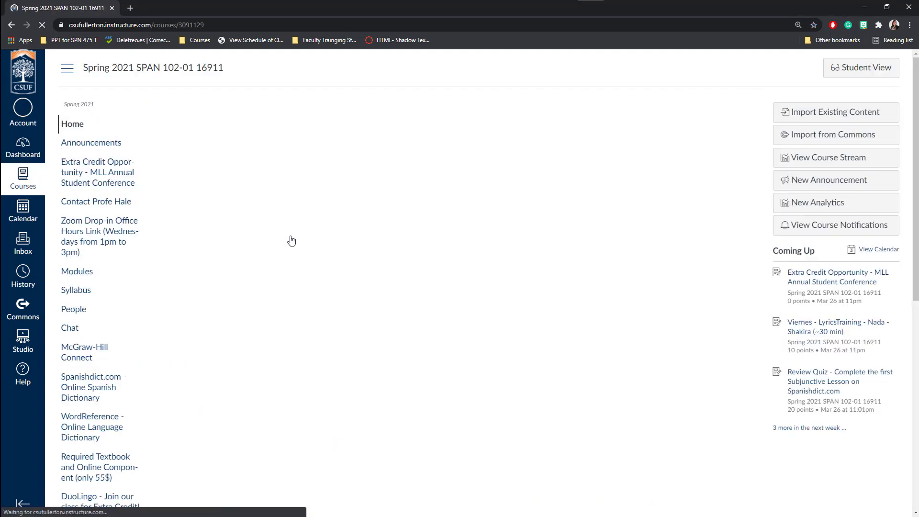
pyautogui.click(77, 276)
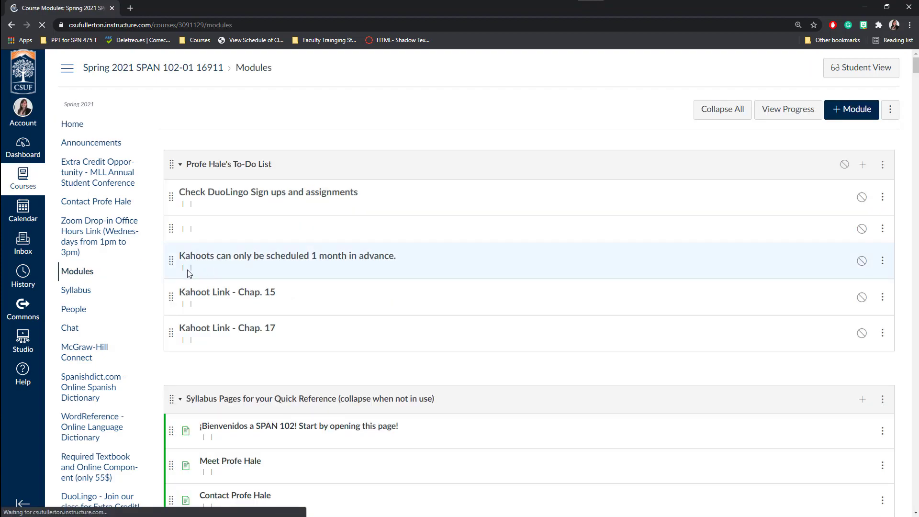
pyautogui.scroll(-14, 186, 275)
pyautogui.scroll(4, 185, 276)
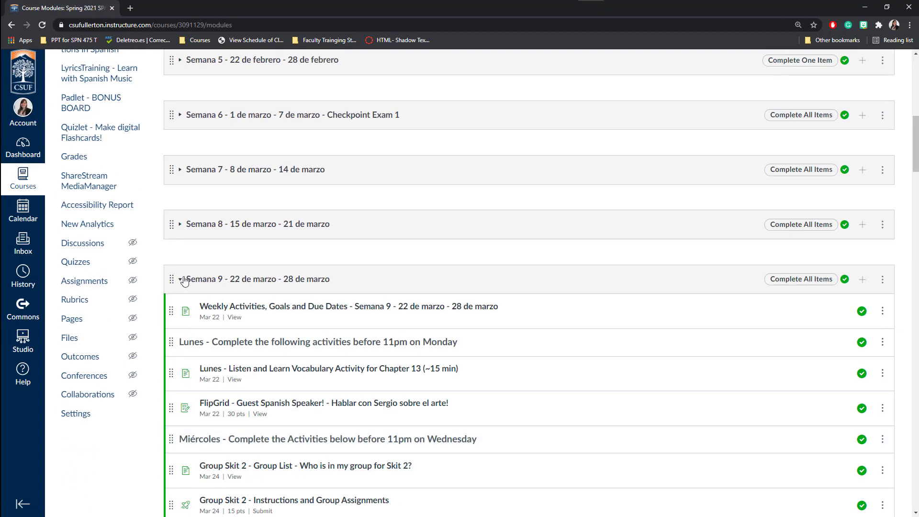
# Step: Expand the "¡Bienvenidos a SPAN 102! Start here!" module and open its "Start by opening this page!" item
pyautogui.scroll(9, 185, 280)
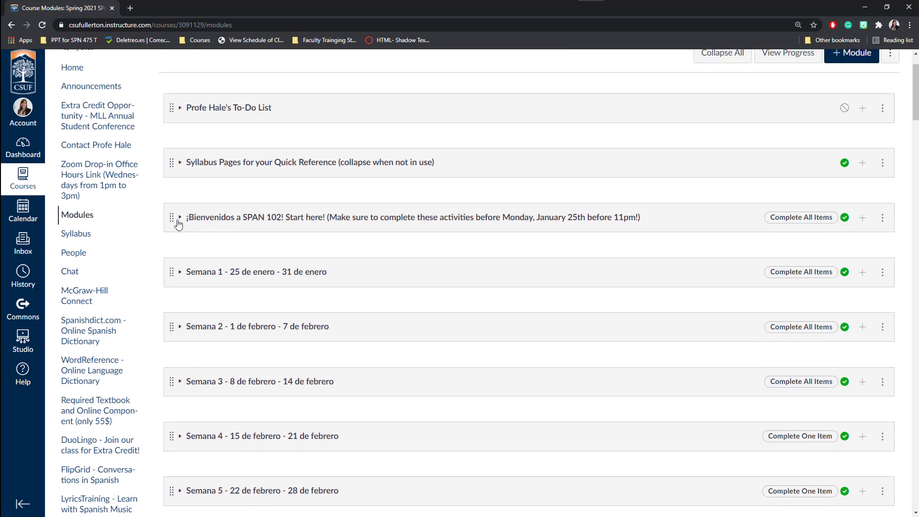
pyautogui.click(180, 220)
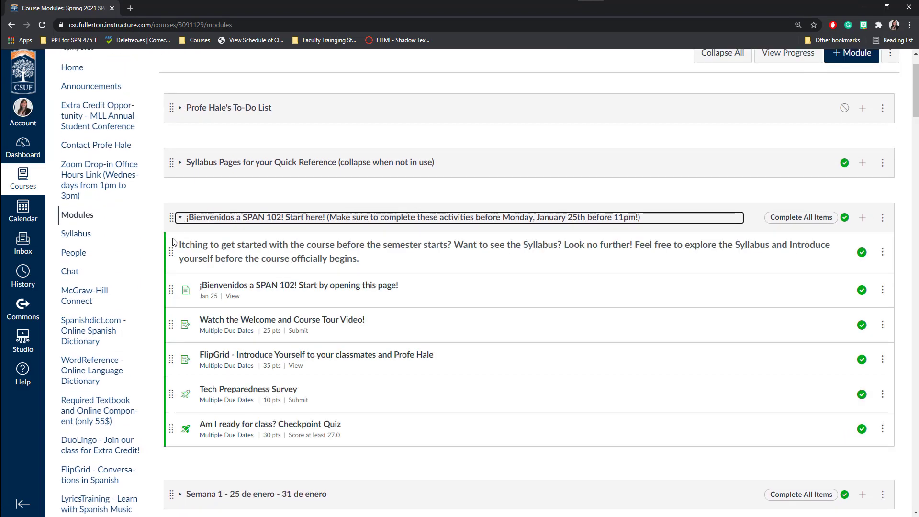
pyautogui.click(247, 289)
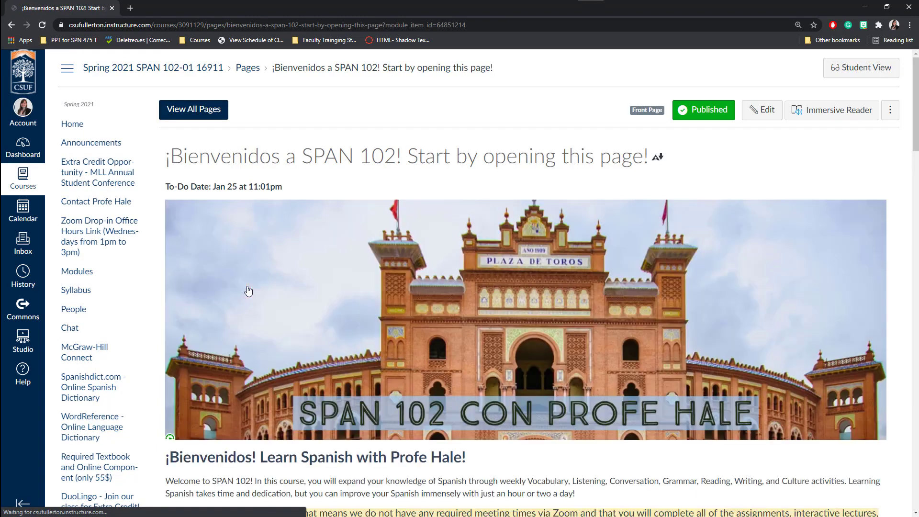
# Step: Examine the interactive course syllabus on the welcome page, from the time estimates through the policies to the checkpoint quiz
pyautogui.scroll(-10, 435, 323)
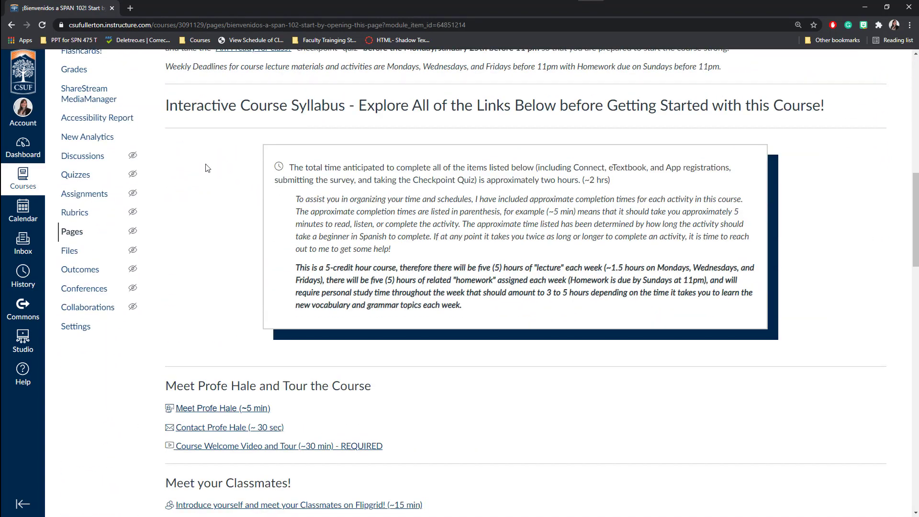
pyautogui.scroll(-3, 219, 351)
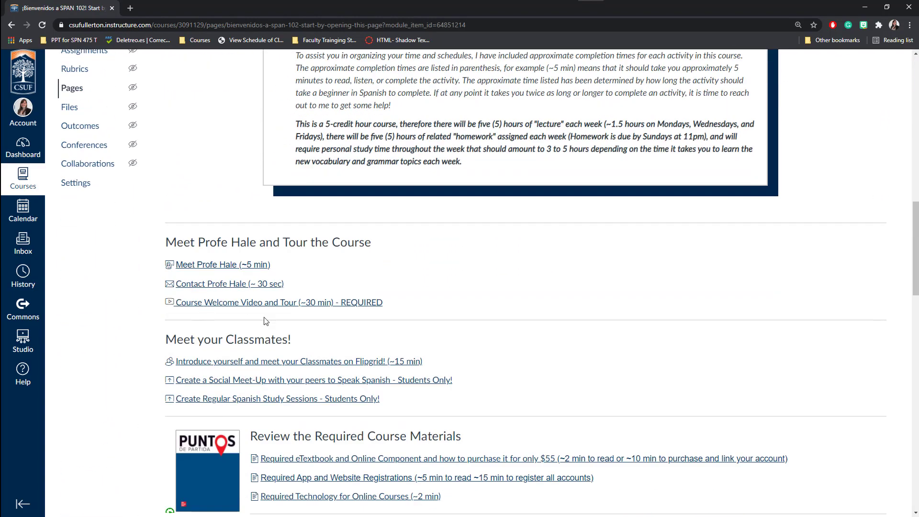
pyautogui.scroll(-1, 267, 321)
pyautogui.scroll(-2, 290, 317)
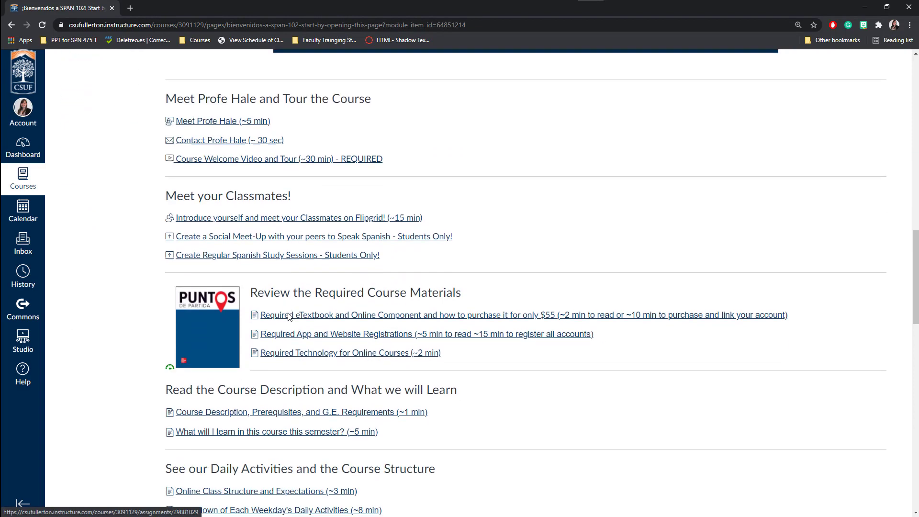
pyautogui.scroll(-1, 291, 317)
pyautogui.scroll(-4, 419, 339)
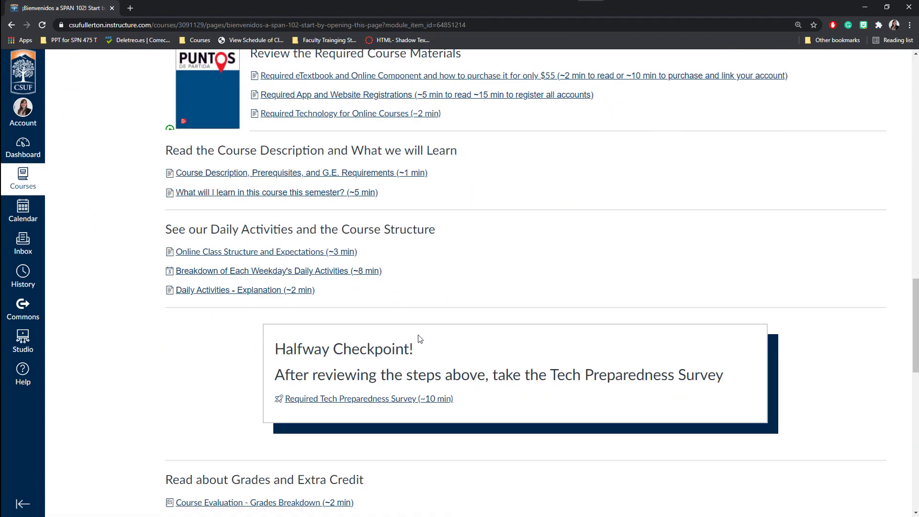
pyautogui.scroll(-2, 419, 339)
pyautogui.scroll(-5, 417, 364)
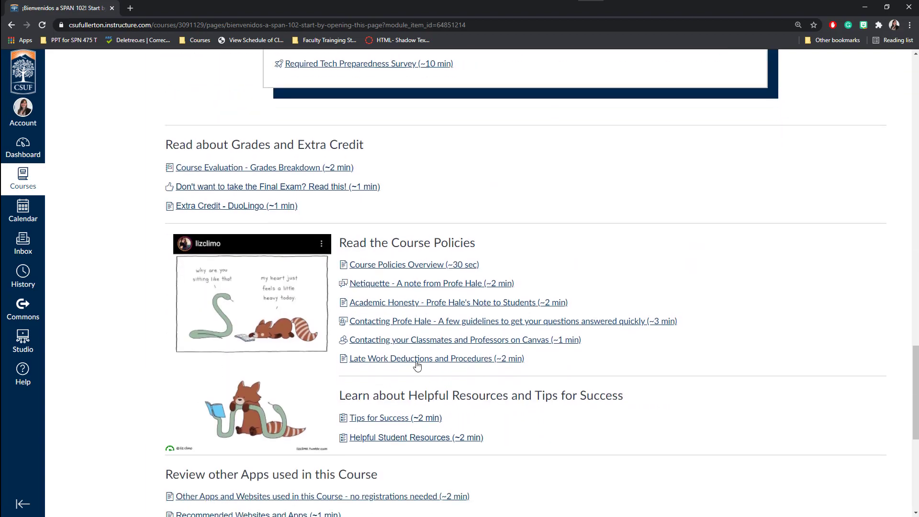
pyautogui.scroll(-7, 417, 366)
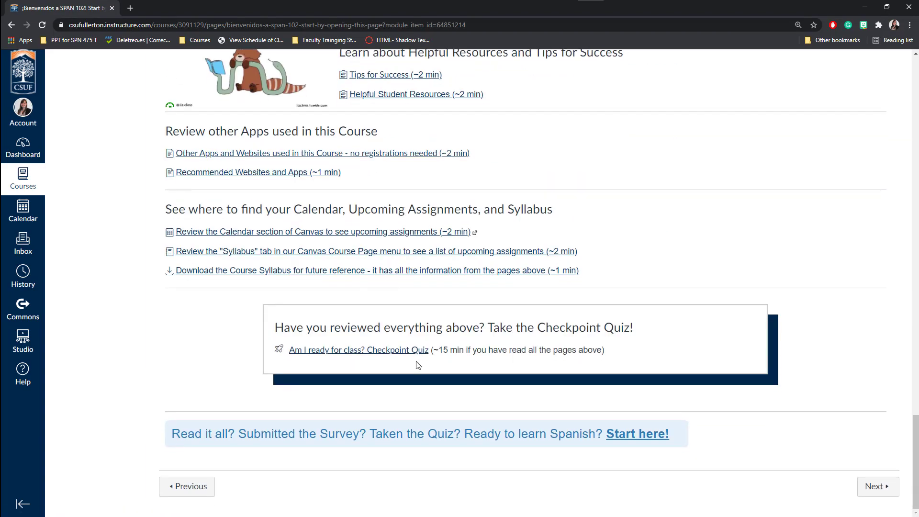
pyautogui.scroll(20, 418, 365)
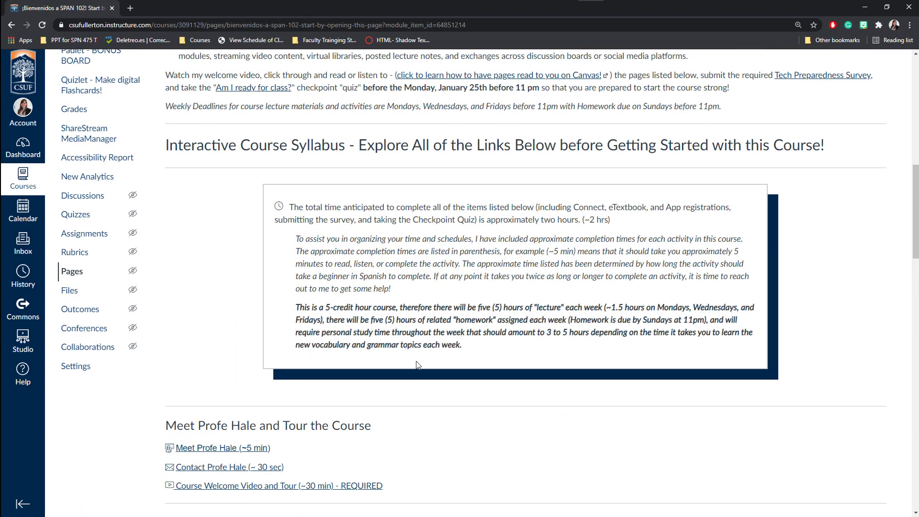
pyautogui.scroll(-2, 417, 366)
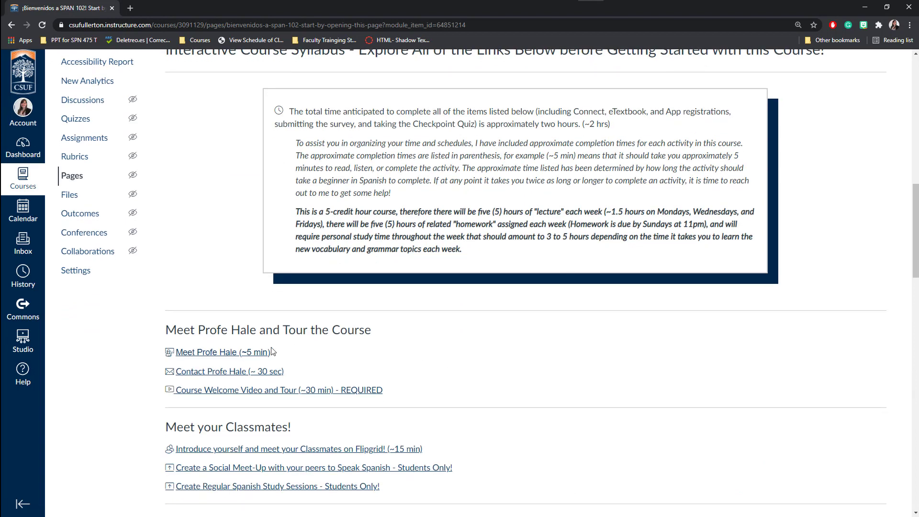
# Step: Open the instructor's introduction page from the syllabus links and look through the biography
pyautogui.click(205, 355)
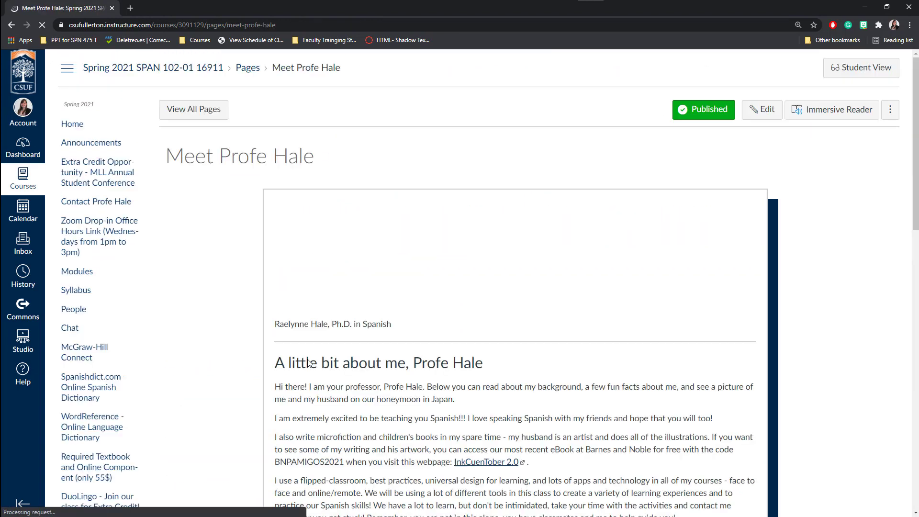
pyautogui.scroll(-20, 450, 342)
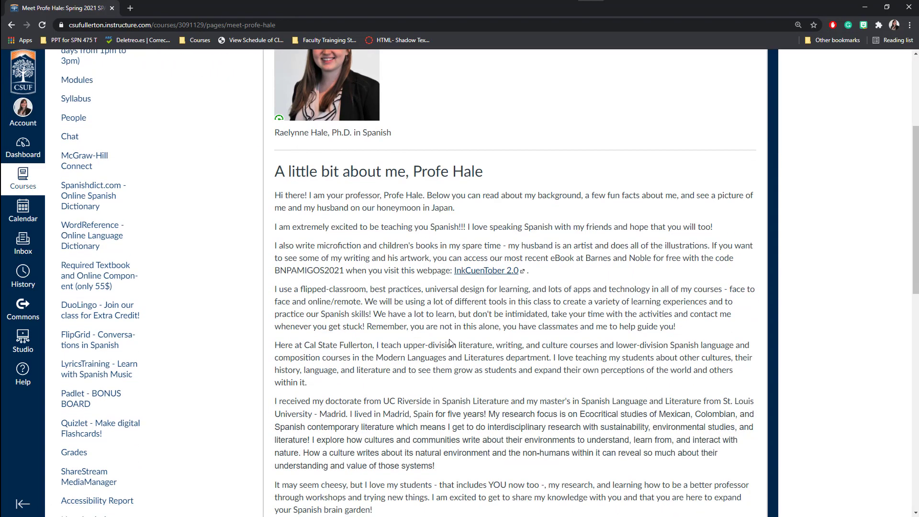
pyautogui.scroll(20, 450, 343)
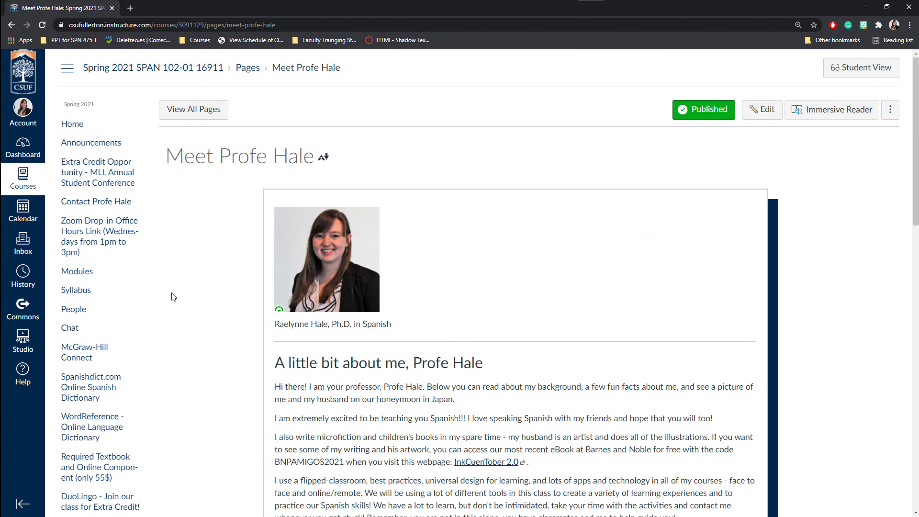
# Step: Return to the course modules and expand "Semana 1 - 25 de enero - 31 de enero" to show its activities
pyautogui.click(88, 274)
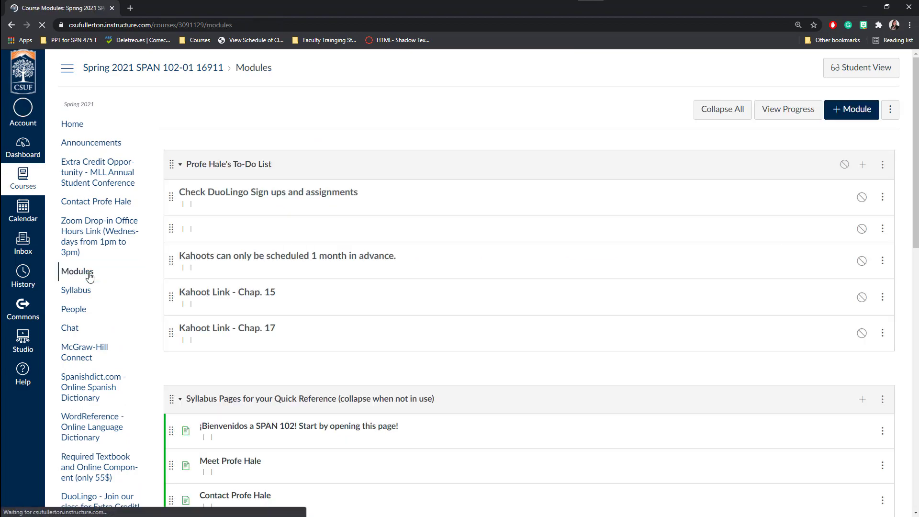
pyautogui.scroll(-1, 178, 334)
pyautogui.scroll(-20, 178, 334)
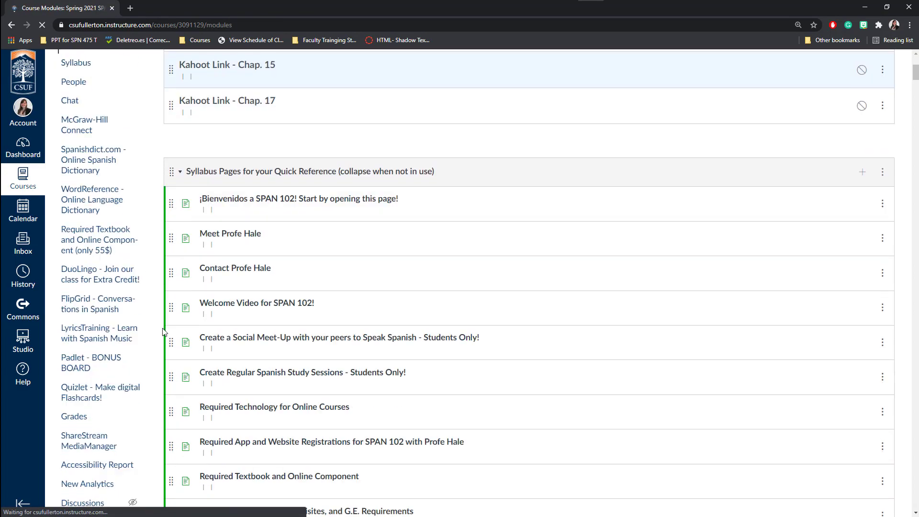
pyautogui.scroll(4, 165, 218)
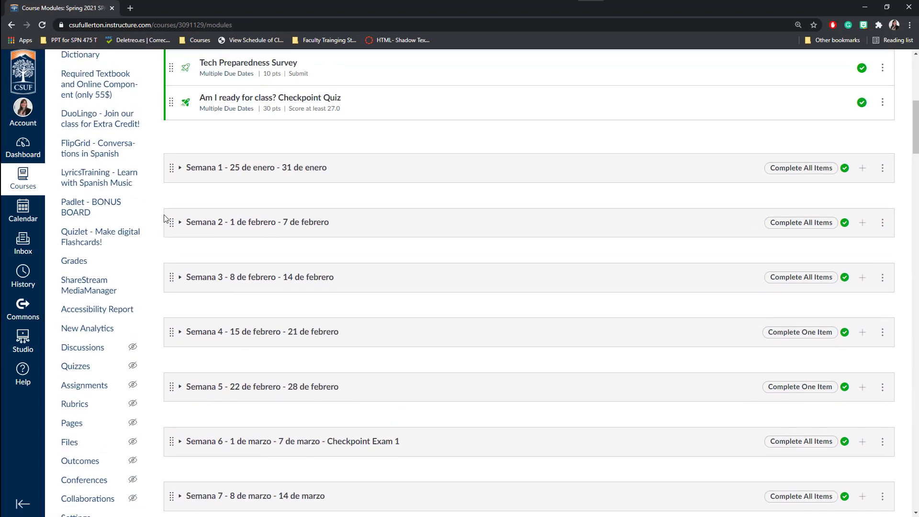
pyautogui.click(182, 169)
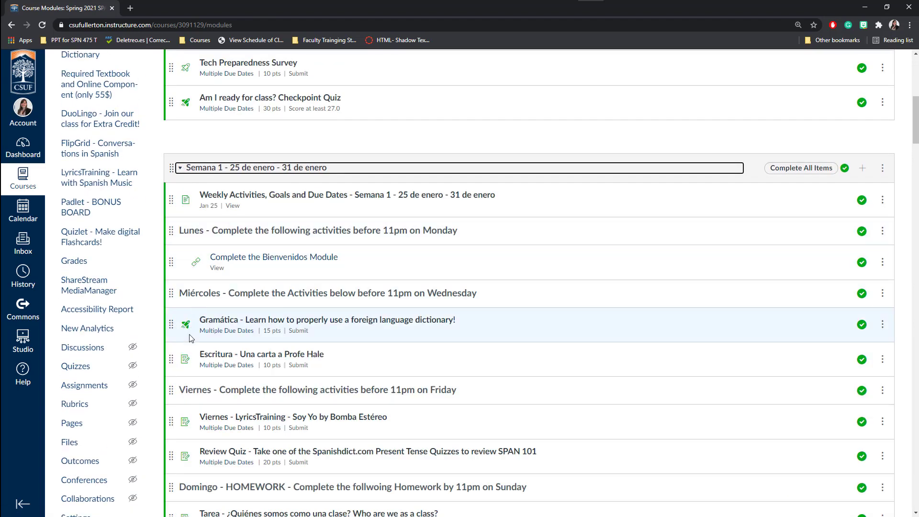
pyautogui.scroll(-1, 191, 338)
pyautogui.scroll(-1, 192, 335)
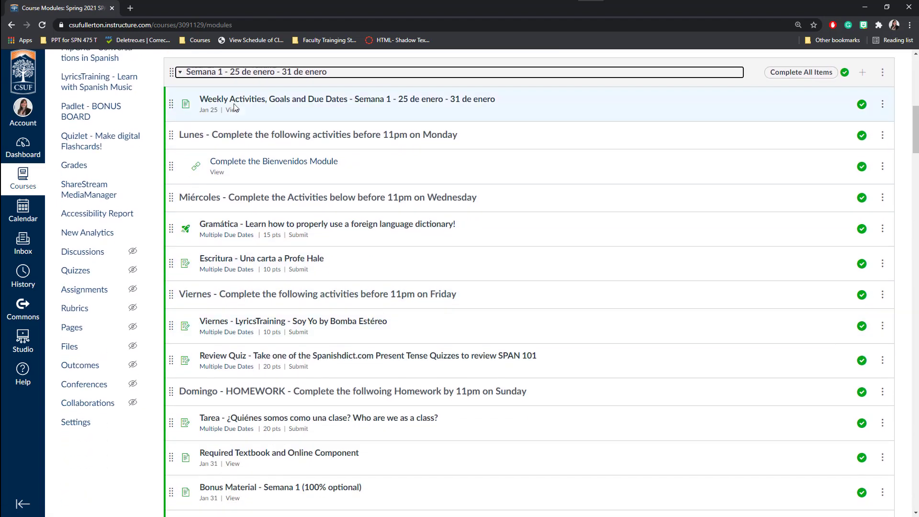
# Step: Open the Semana 1 "Weekly Activities, Goals and Due Dates" page and review its introduction, learning goals and reminders
pyautogui.click(254, 101)
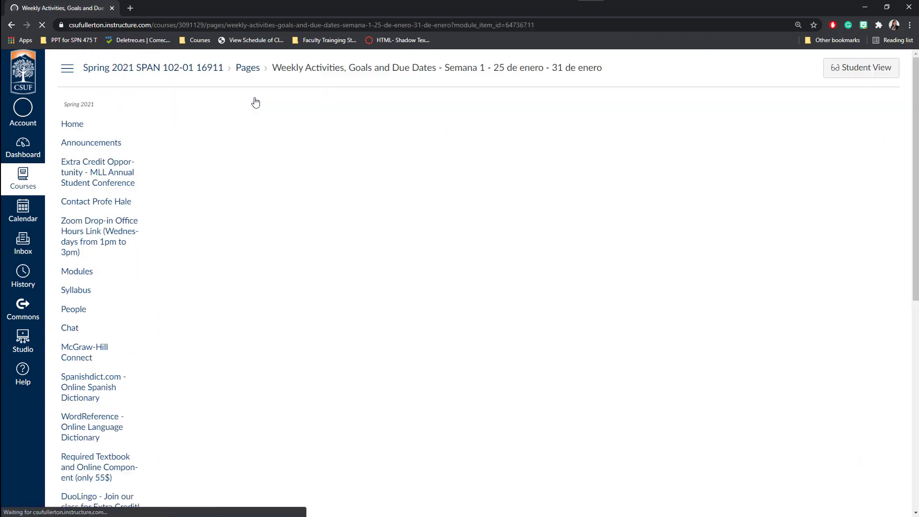
pyautogui.scroll(-8, 395, 300)
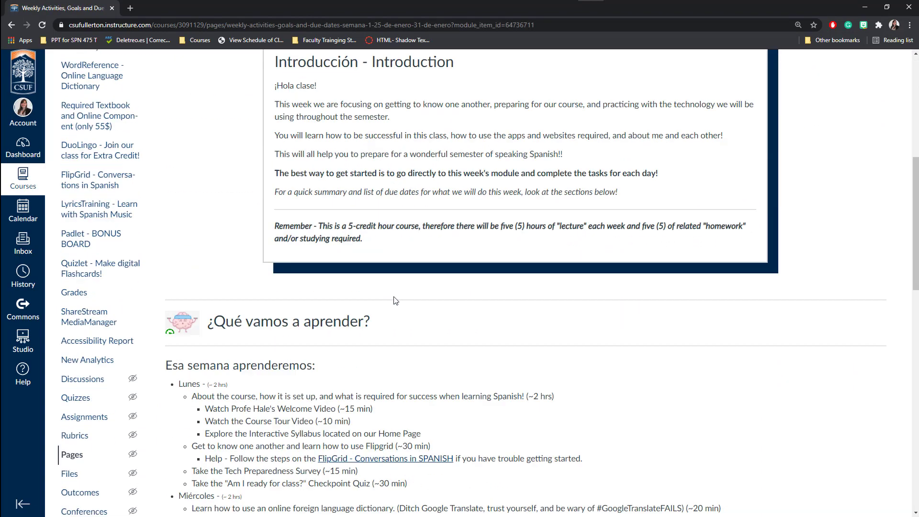
pyautogui.scroll(-15, 395, 300)
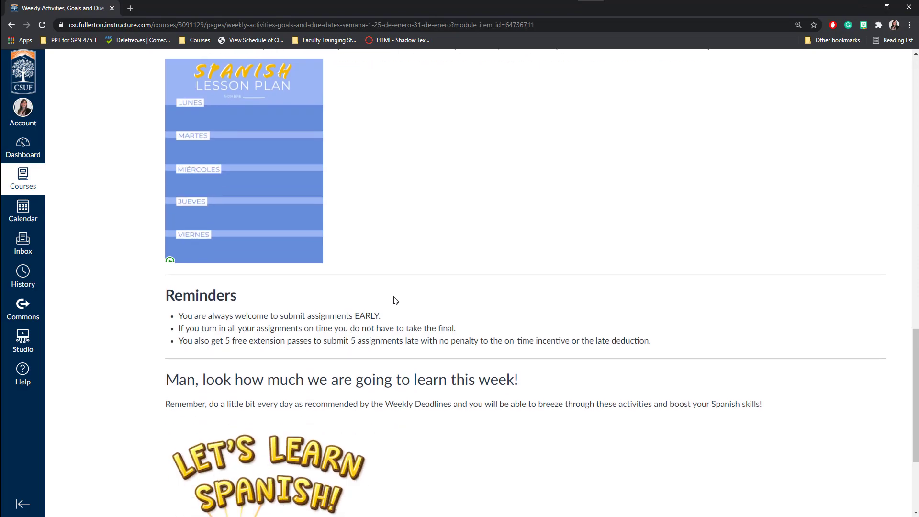
pyautogui.scroll(-4, 396, 300)
pyautogui.scroll(19, 395, 300)
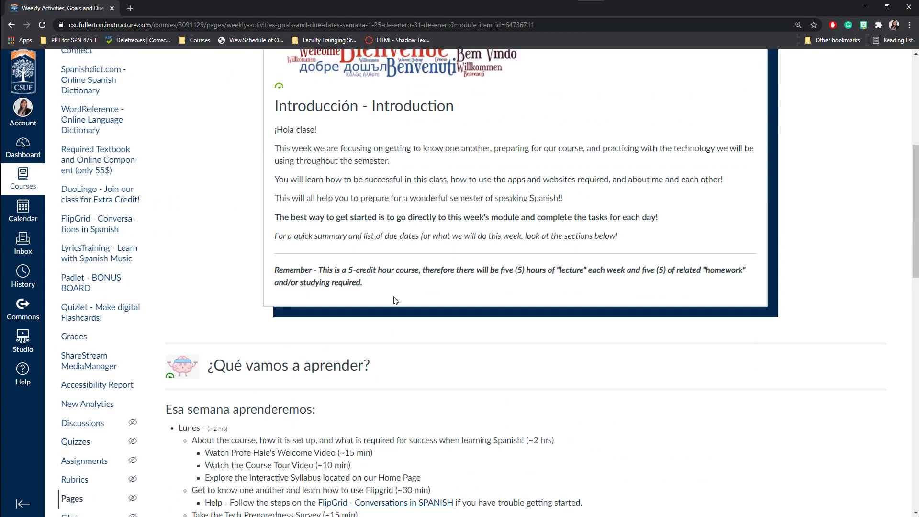
pyautogui.scroll(6, 395, 301)
# Step: Go back to the course modules and expand "Semana 2 - 1 de febrero - 7 de febrero" to show its daily activities
pyautogui.click(95, 276)
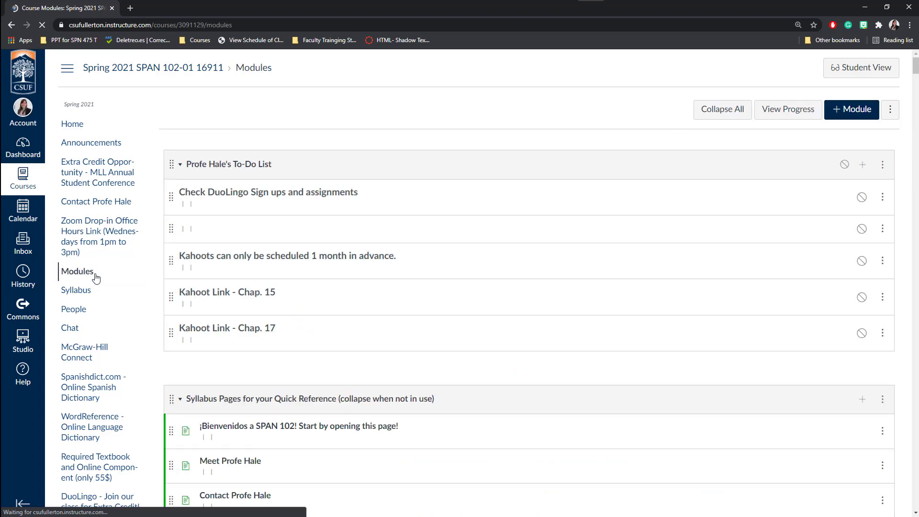
pyautogui.scroll(-4, 177, 335)
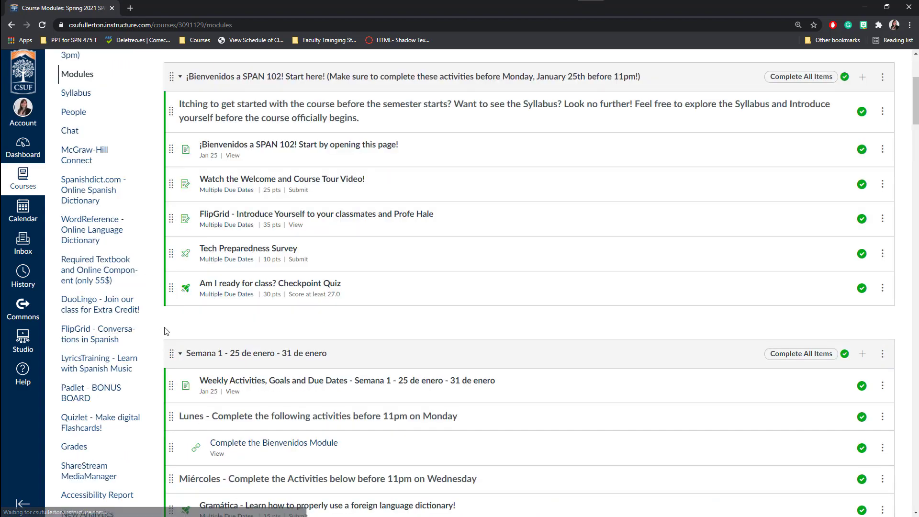
pyautogui.scroll(-8, 170, 323)
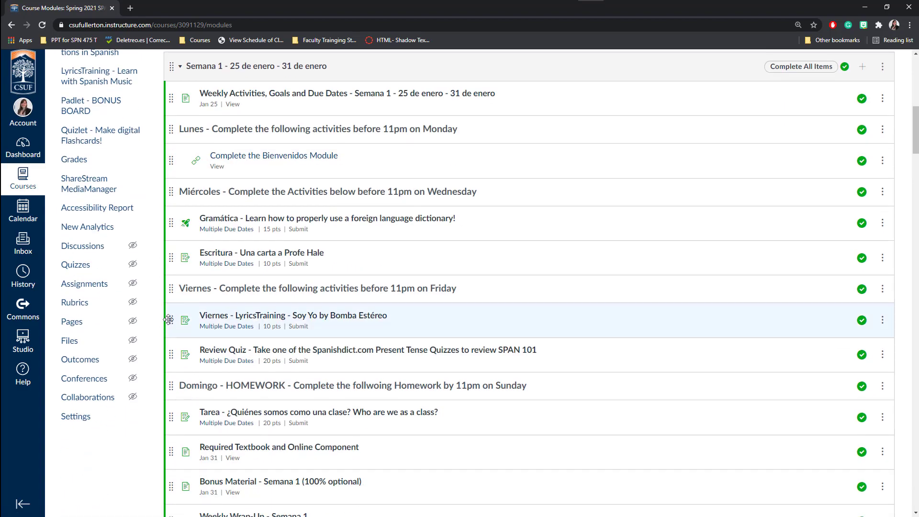
pyautogui.scroll(-4, 168, 319)
pyautogui.click(180, 299)
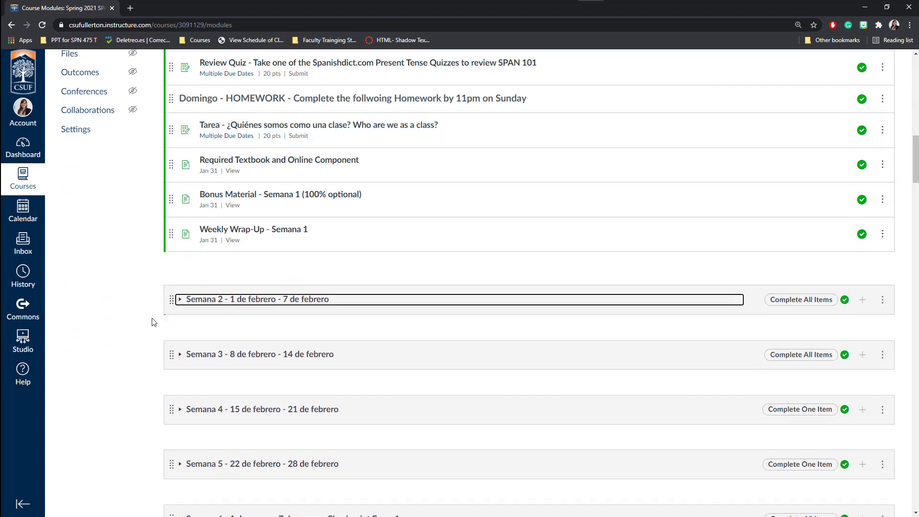
pyautogui.scroll(-4, 150, 326)
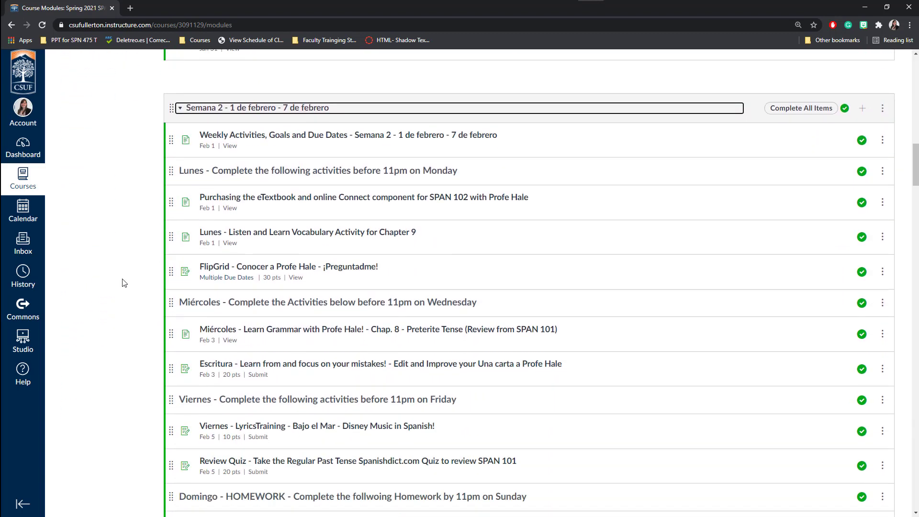
pyautogui.scroll(-1, 137, 277)
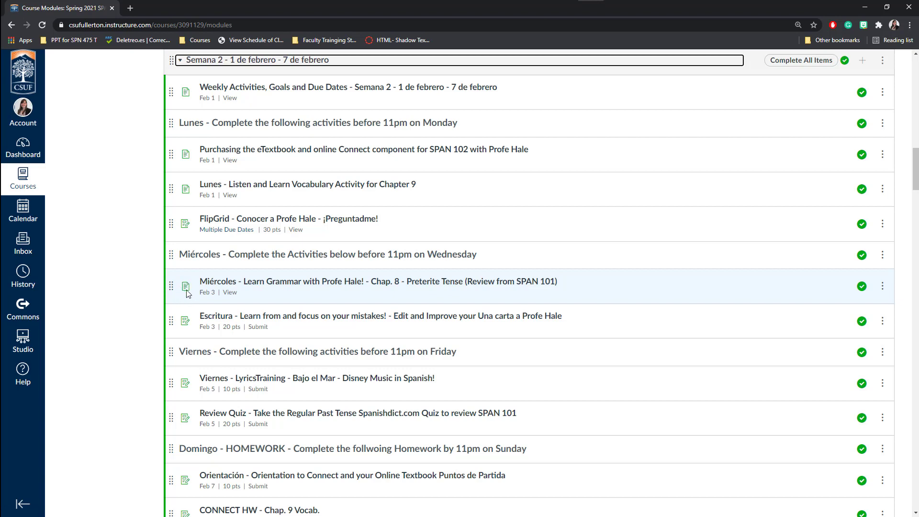
# Step: Open the Semana 2 Miércoles grammar page on the Chap. 8 Preterite Tense and view its instructions and embedded lesson video
pyautogui.click(220, 285)
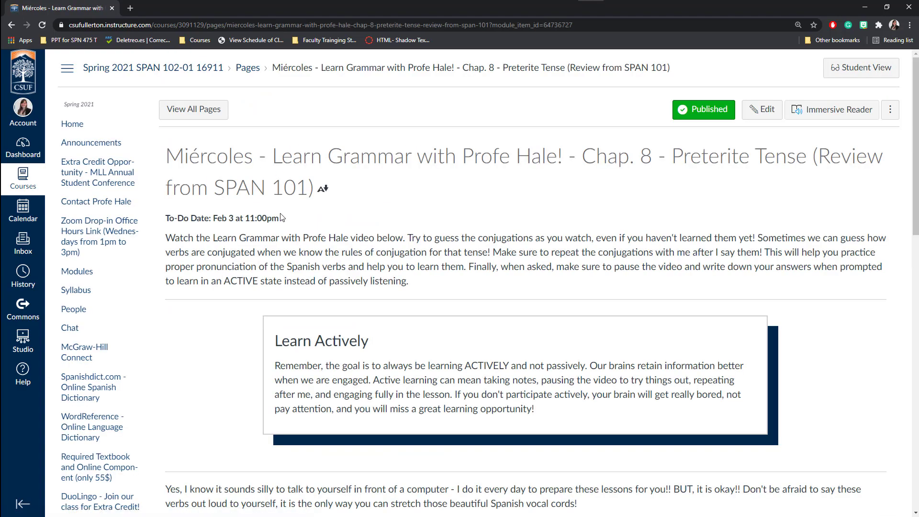
pyautogui.scroll(-2, 244, 295)
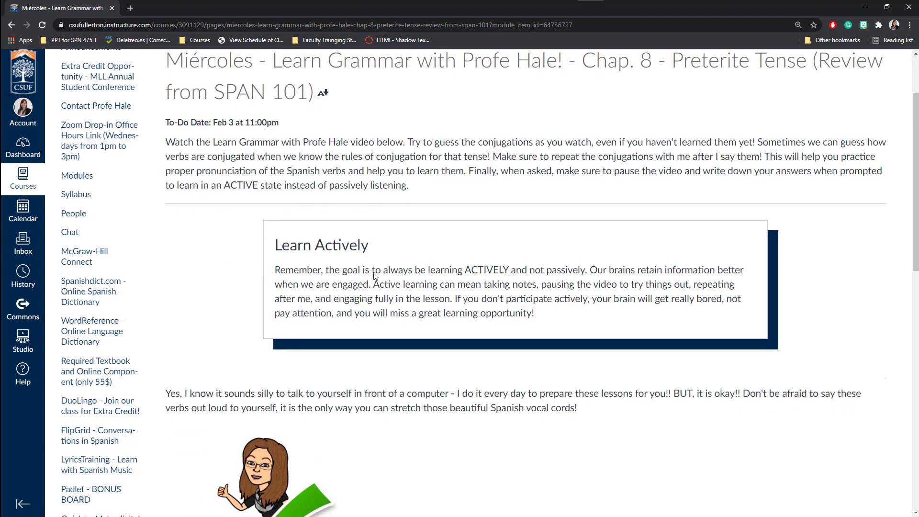
pyautogui.scroll(-12, 371, 294)
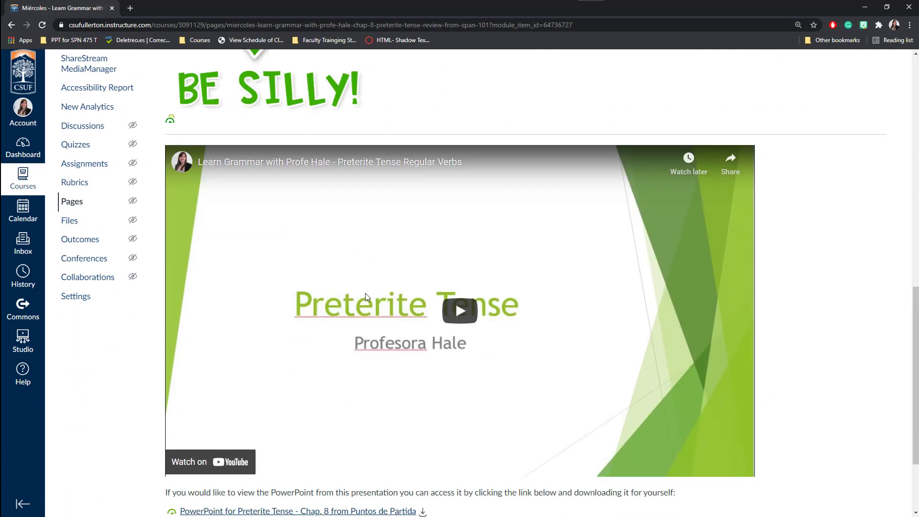
# Step: Review the embedded lesson video, the PowerPoint download link and the Pro Tip on the Preterite Tense page
pyautogui.scroll(1, 367, 297)
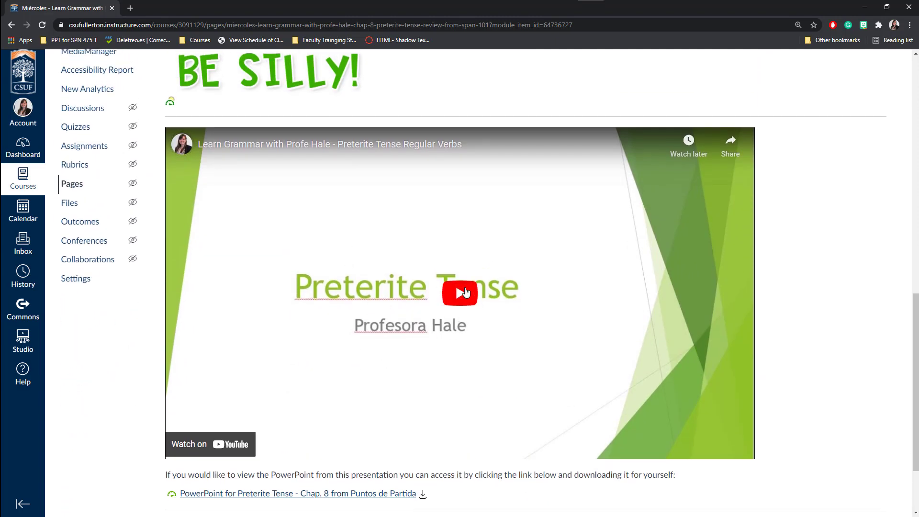
pyautogui.scroll(-2, 375, 355)
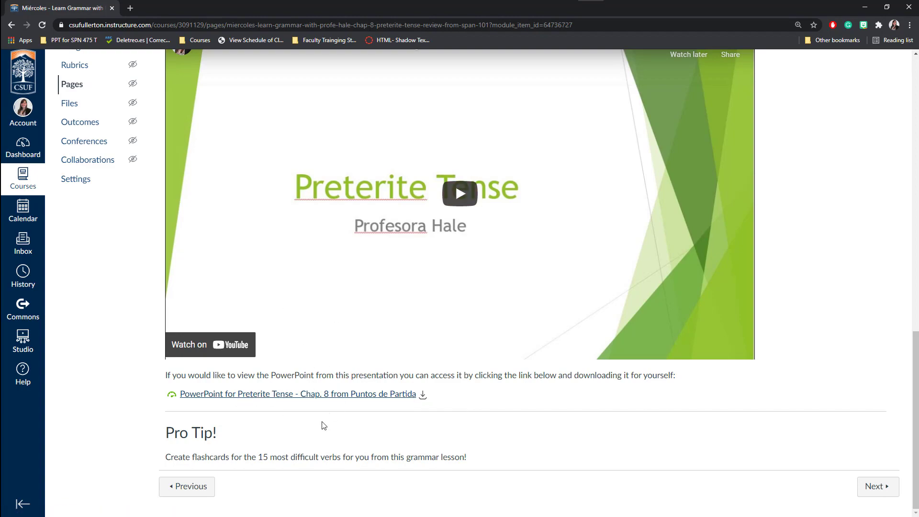
pyautogui.scroll(12, 323, 425)
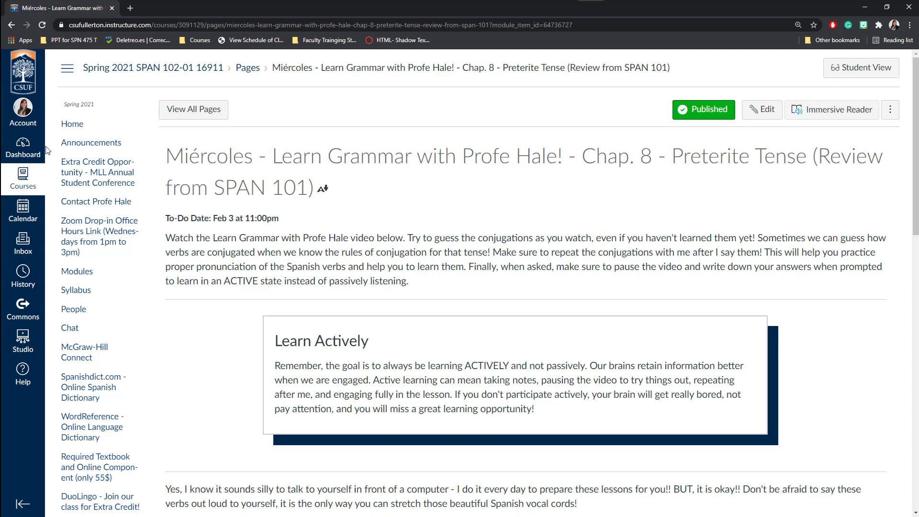
# Step: Go to the dashboard and open the instructor's unpublished sandbox course
pyautogui.click(28, 152)
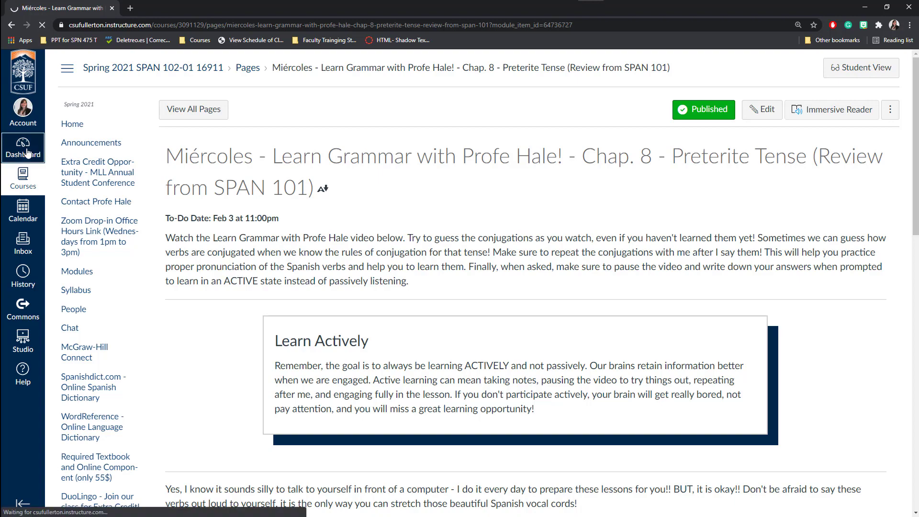
pyautogui.scroll(-4, 702, 318)
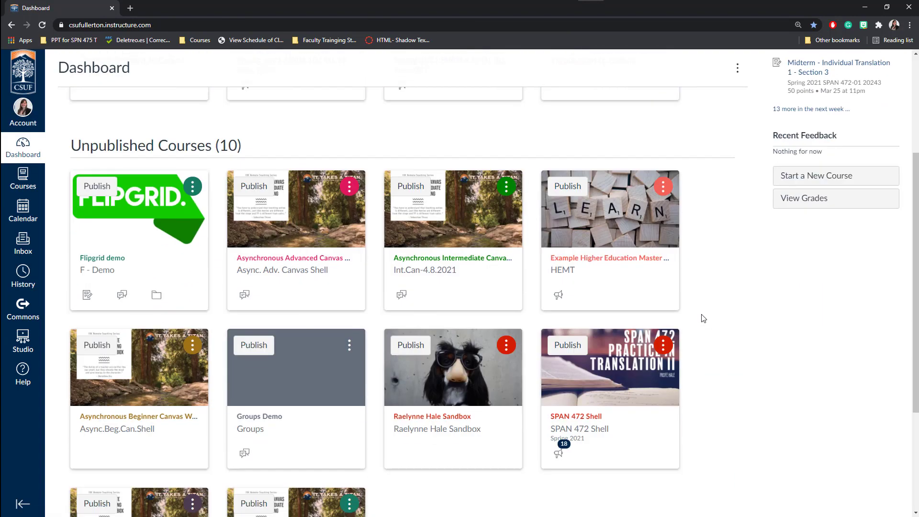
pyautogui.click(437, 408)
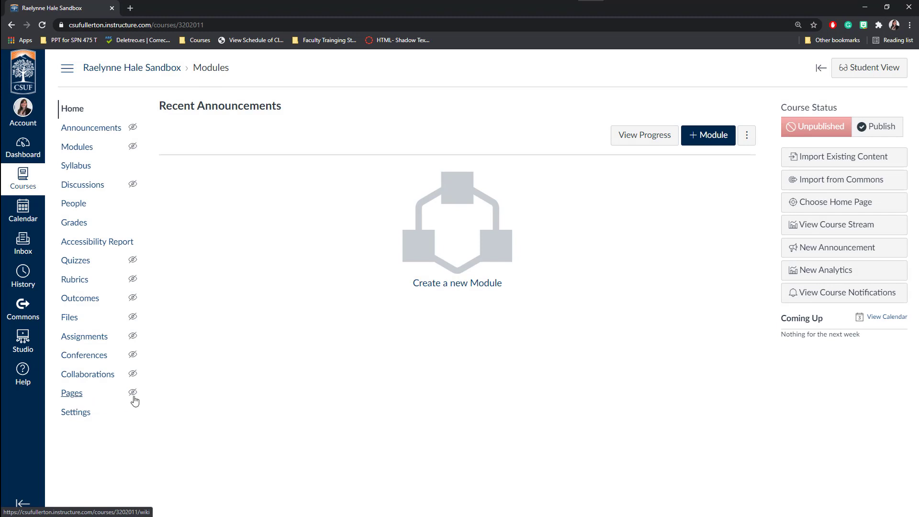
pyautogui.moveTo(136, 396)
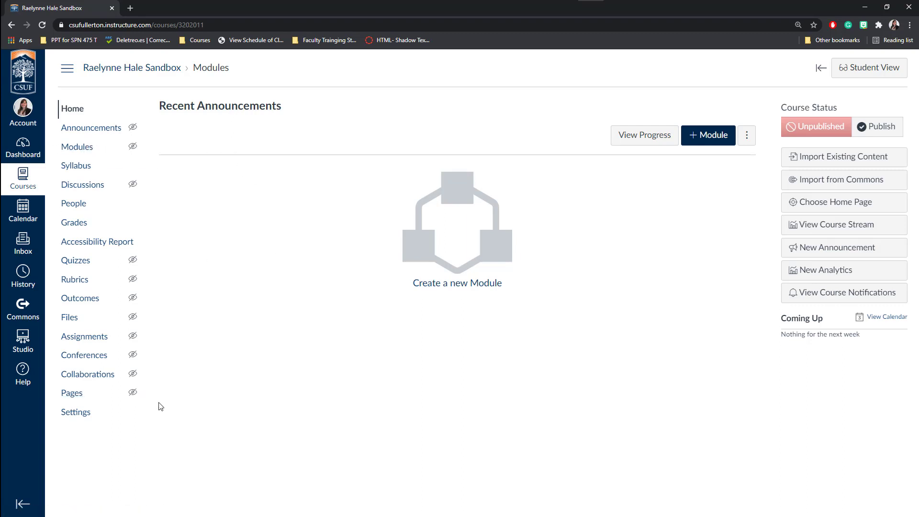
# Step: Create a new page in the sandbox course's page list and title it "Title"
pyautogui.click(72, 393)
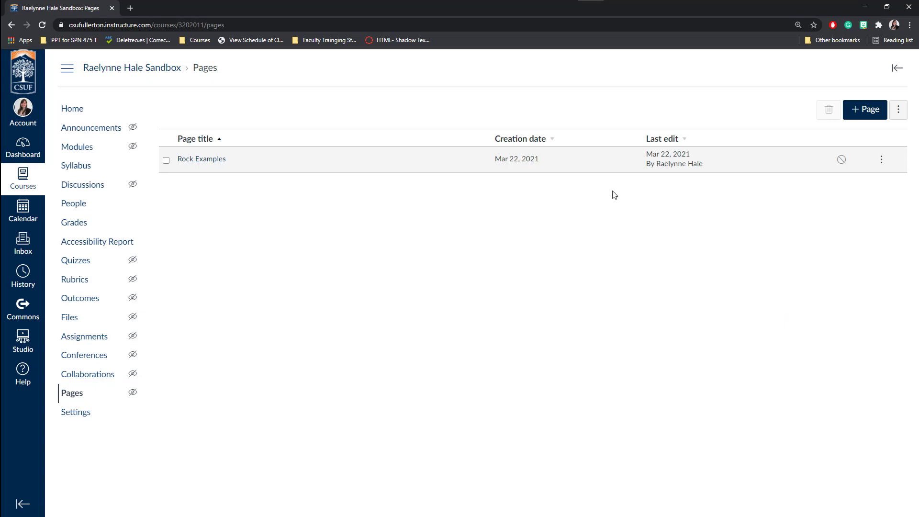
pyautogui.click(870, 110)
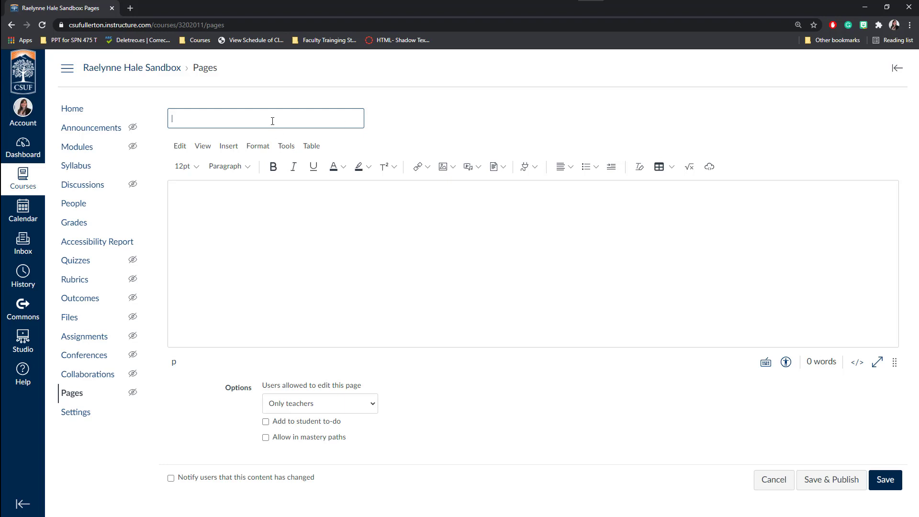
pyautogui.write('Title')
pyautogui.click(217, 205)
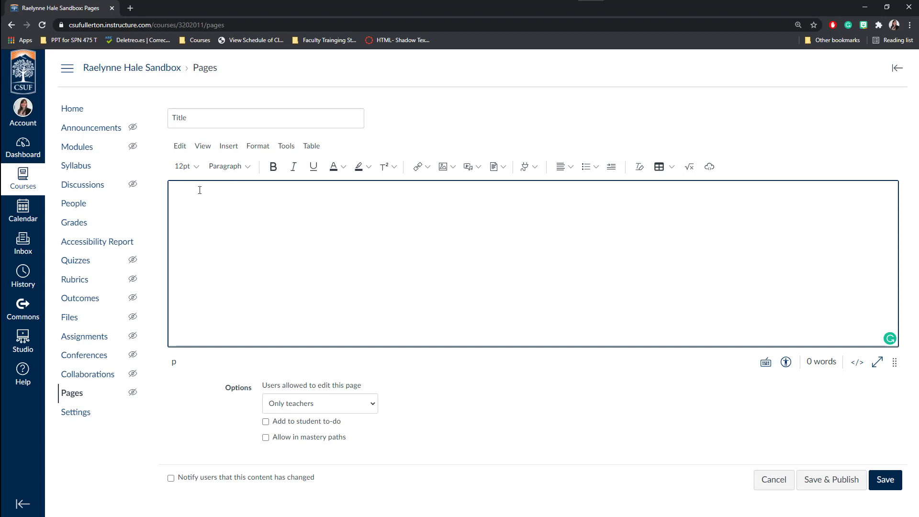
# Step: Examine the page editor's edit, view, insert, format, tools and table commands and its list styles
pyautogui.click(185, 148)
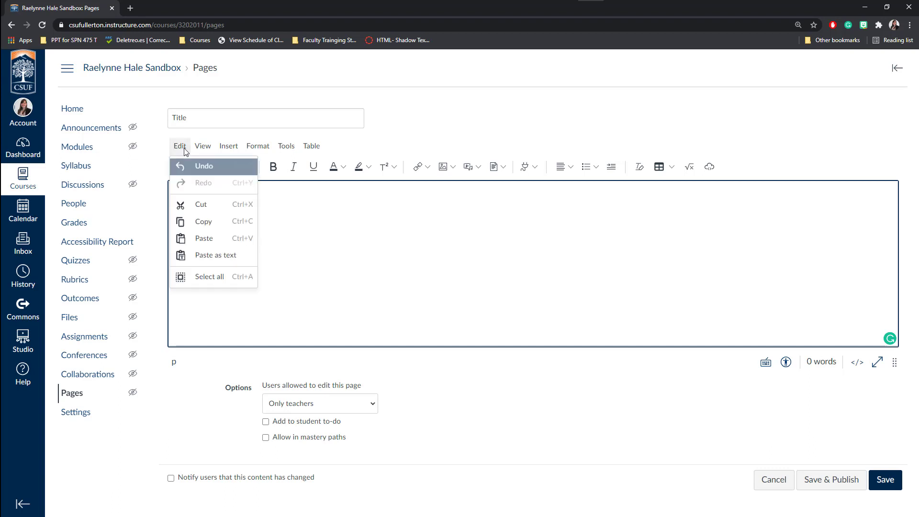
pyautogui.moveTo(211, 152)
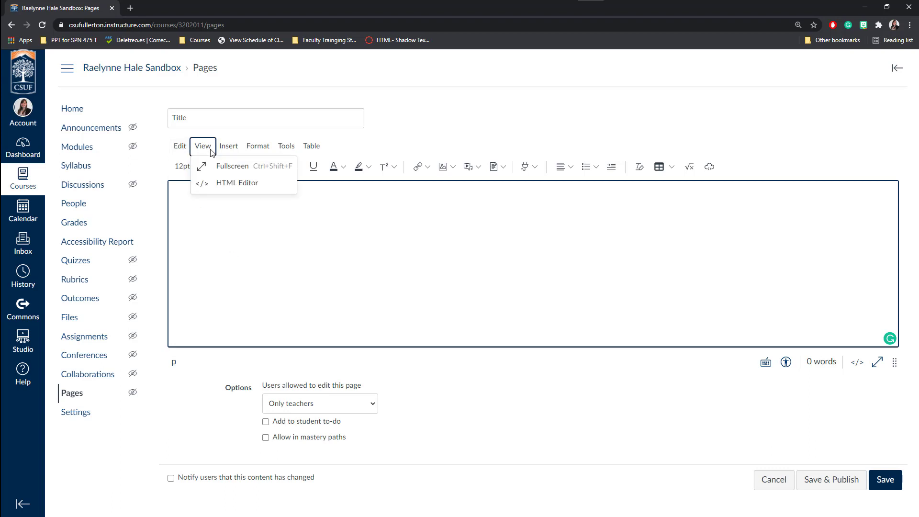
pyautogui.press('Down')
pyautogui.press('Down')
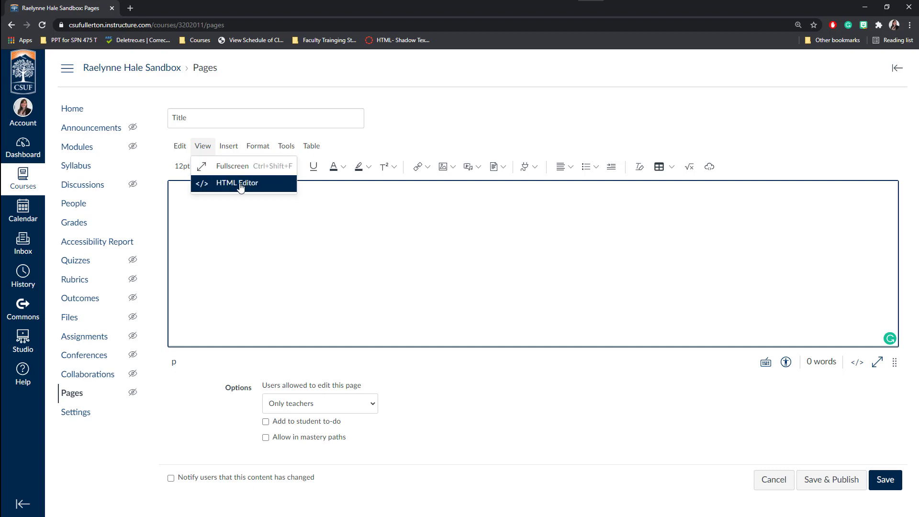
pyautogui.press('Right')
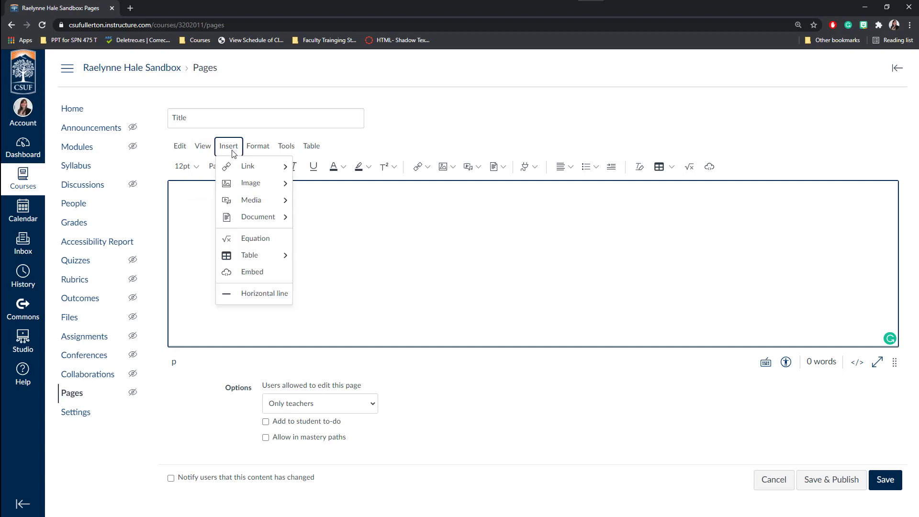
pyautogui.moveTo(242, 217)
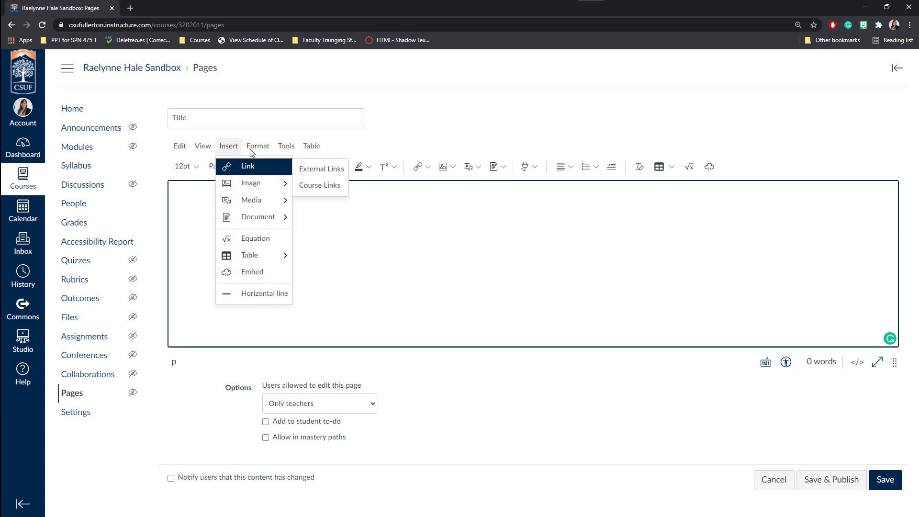
pyautogui.moveTo(265, 146)
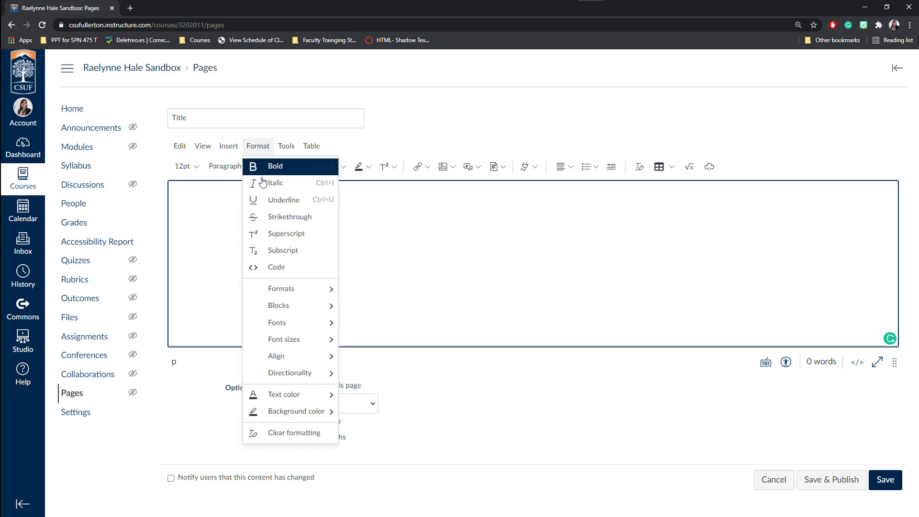
pyautogui.moveTo(274, 310)
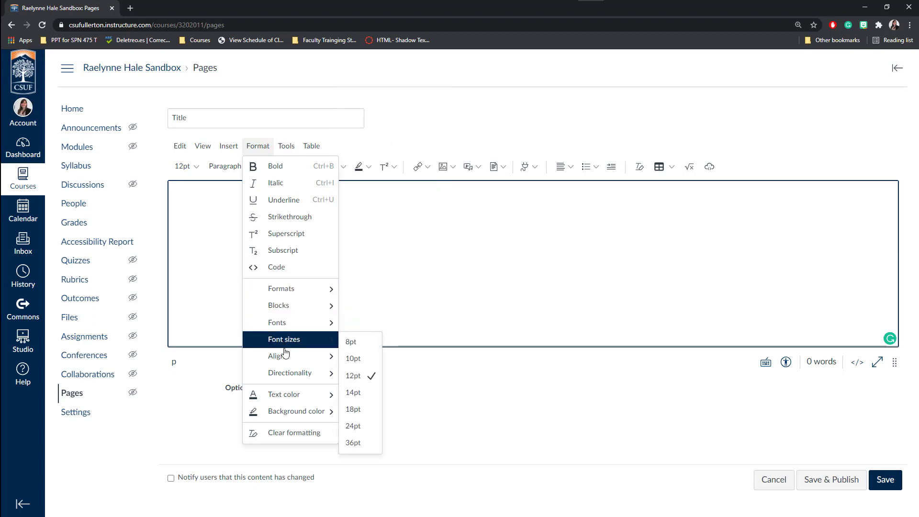
pyautogui.moveTo(302, 422)
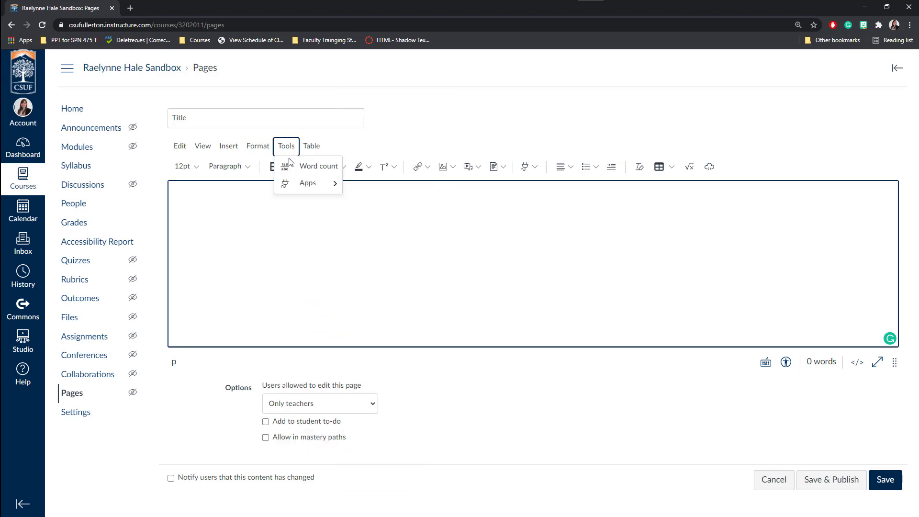
pyautogui.moveTo(303, 184)
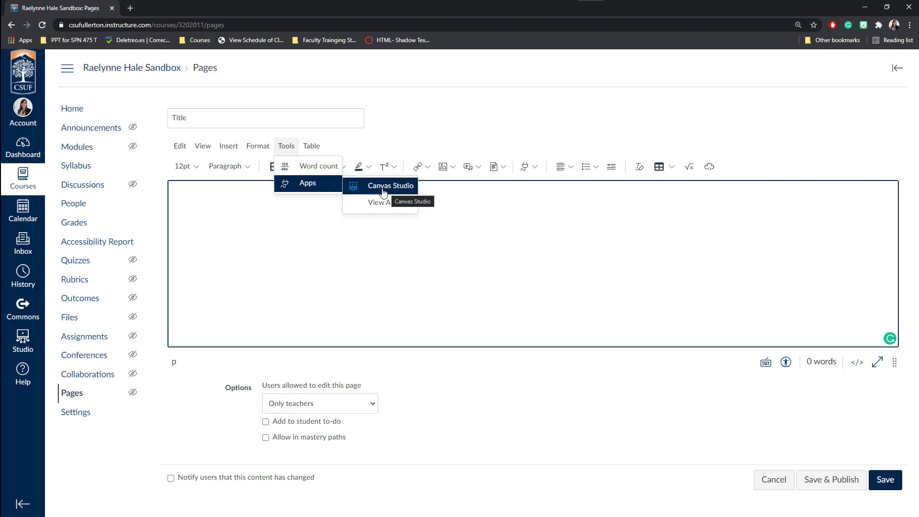
pyautogui.click(311, 146)
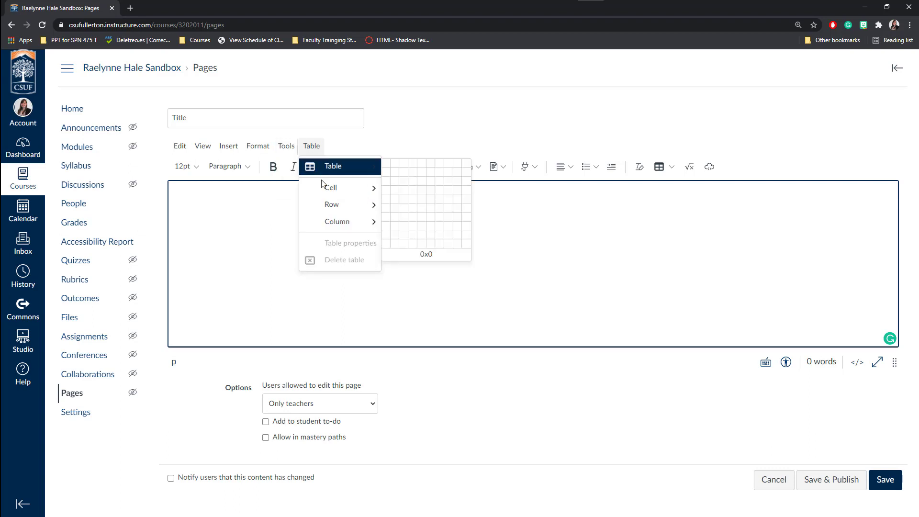
pyautogui.click(355, 148)
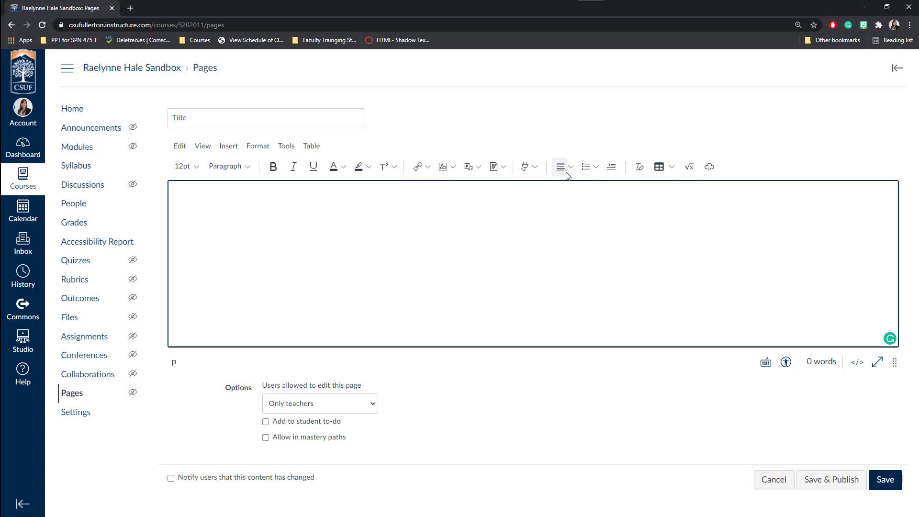
pyautogui.click(595, 171)
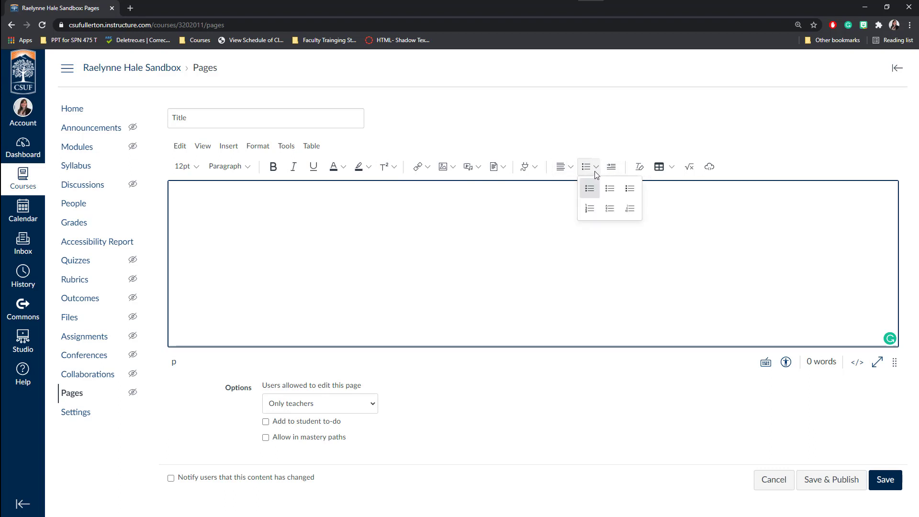
pyautogui.click(604, 148)
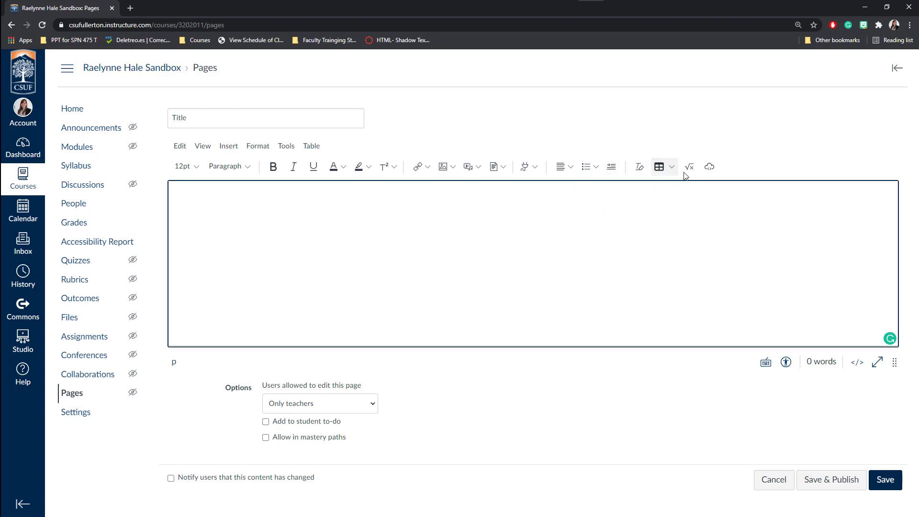
# Step: Enter "Header - Title" in the page body and format it as Heading 2
pyautogui.click(259, 196)
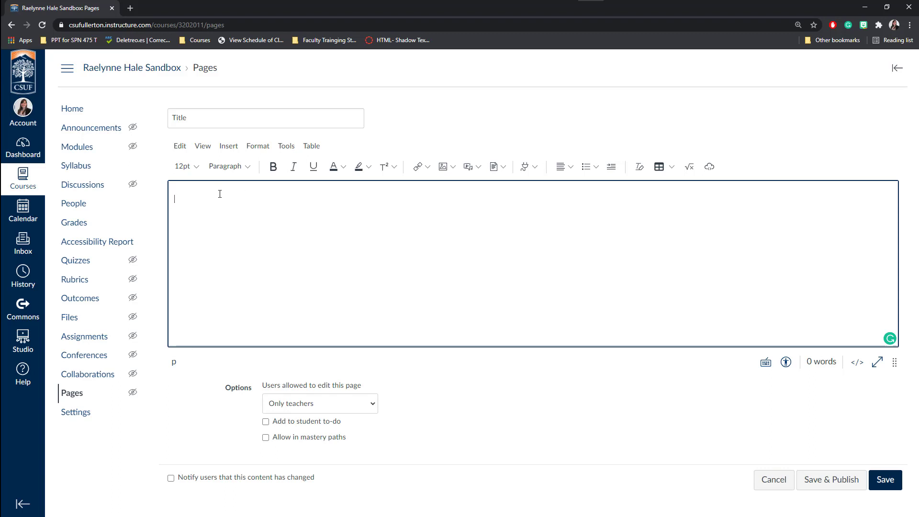
pyautogui.write('Header - Title')
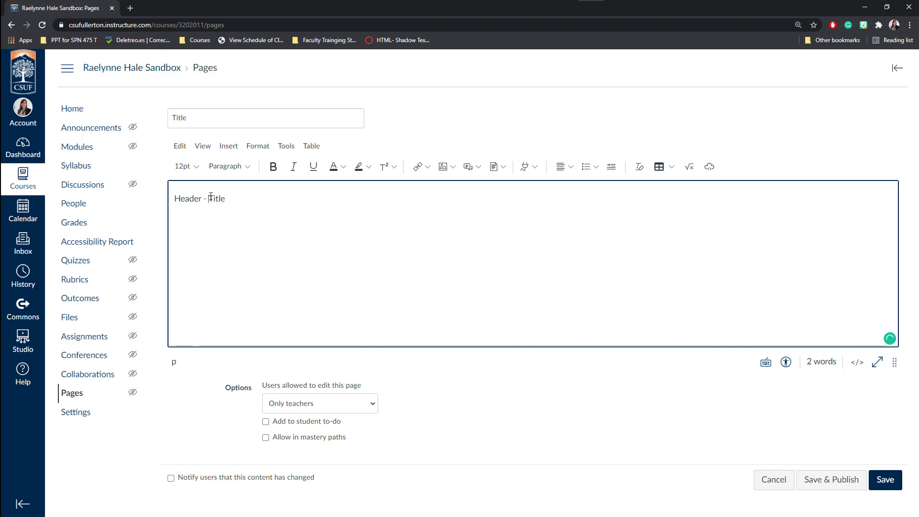
pyautogui.tripleClick(210, 197)
pyautogui.click(247, 167)
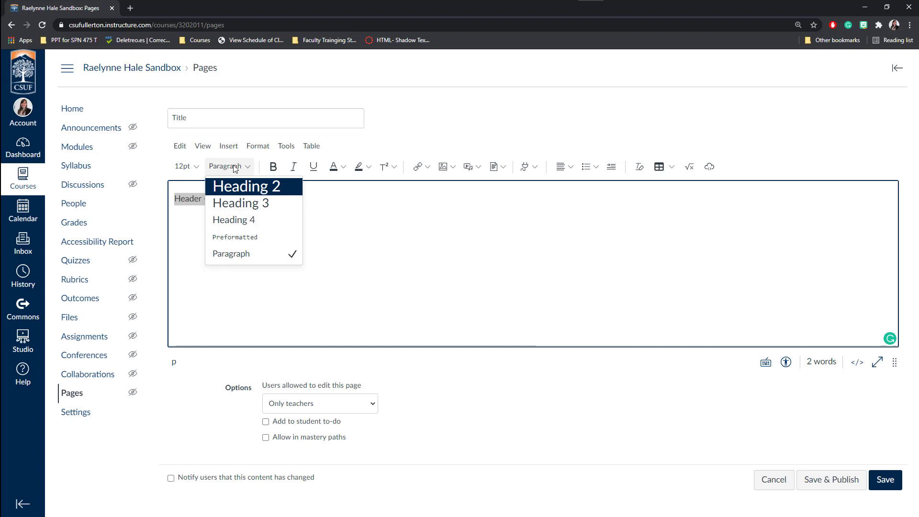
pyautogui.click(261, 189)
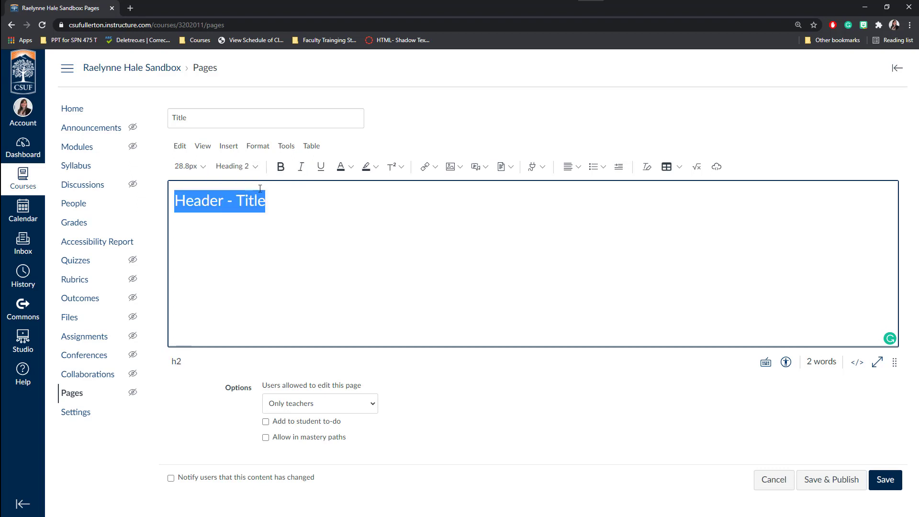
pyautogui.click(205, 118)
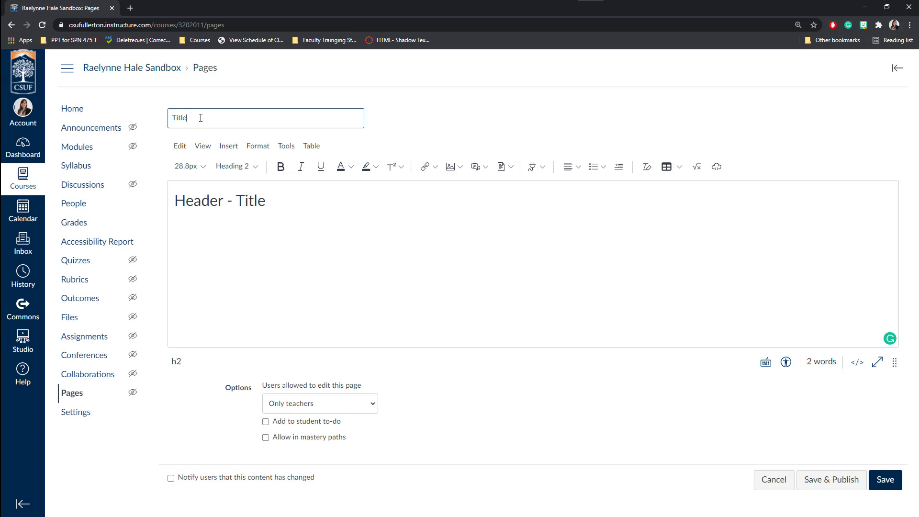
pyautogui.click(226, 201)
# Step: Add a line reading "subheading" beneath the header and format it as Heading 3
pyautogui.click(291, 204)
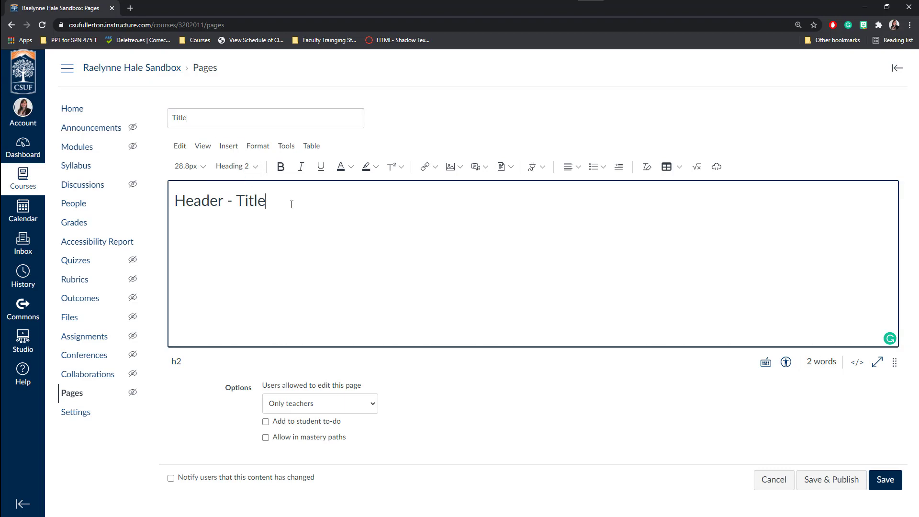
pyautogui.press('Return')
pyautogui.write('su')
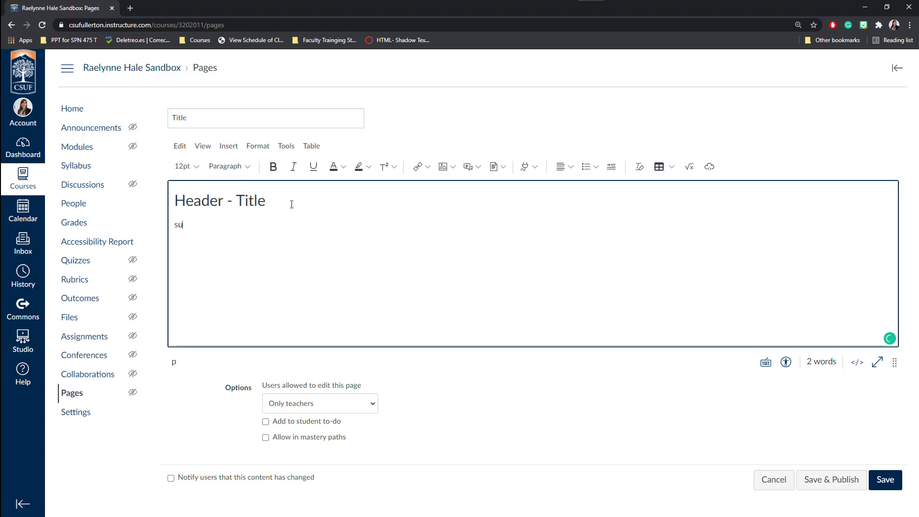
pyautogui.write('bheading')
pyautogui.doubleClick(211, 224)
pyautogui.click(228, 166)
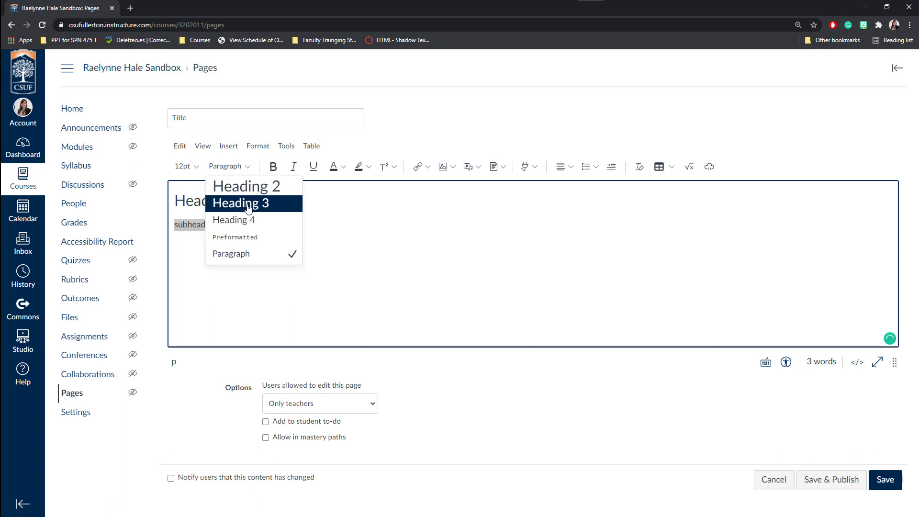
pyautogui.click(246, 205)
# Step: Insert a horizontal line on a new line below the subheading
pyautogui.click(258, 226)
pyautogui.press('Return')
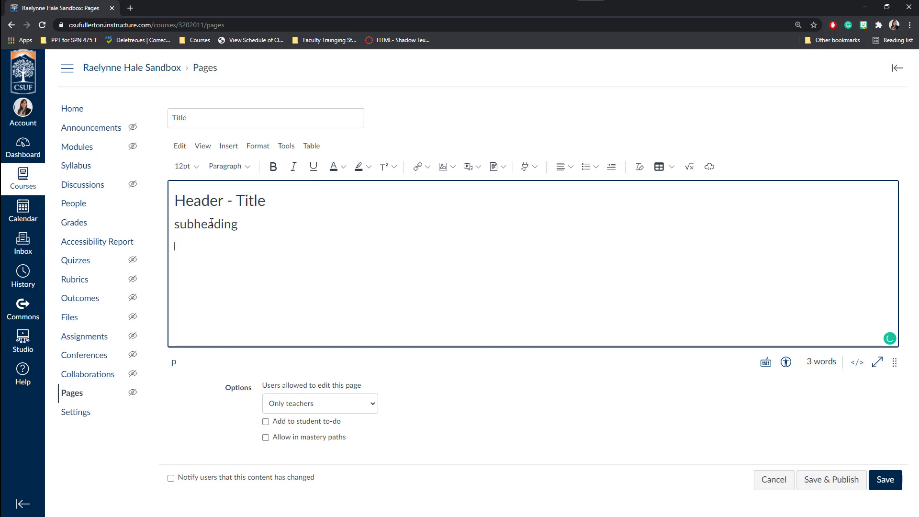
pyautogui.click(228, 146)
pyautogui.click(263, 296)
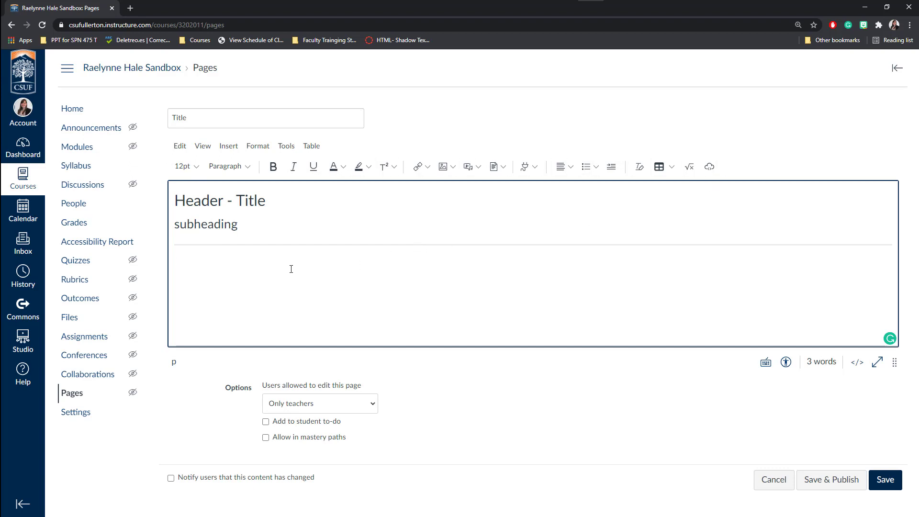
# Step: Insert profile.jpg from the user images below the horizontal line and start a new line beneath it
pyautogui.click(455, 168)
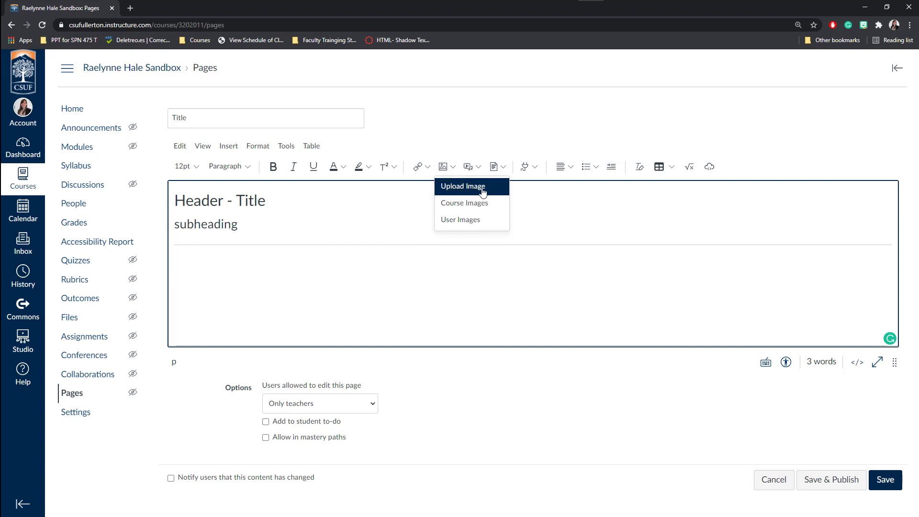
pyautogui.click(463, 225)
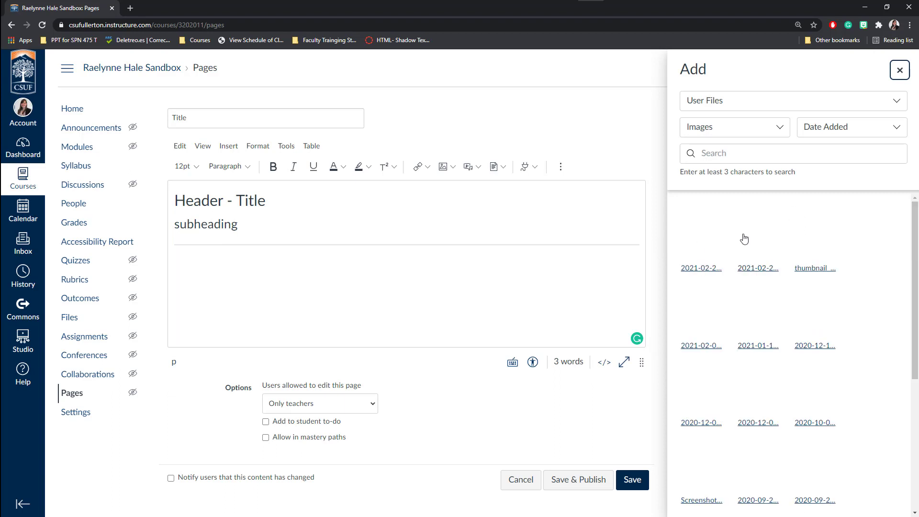
pyautogui.scroll(-5, 723, 422)
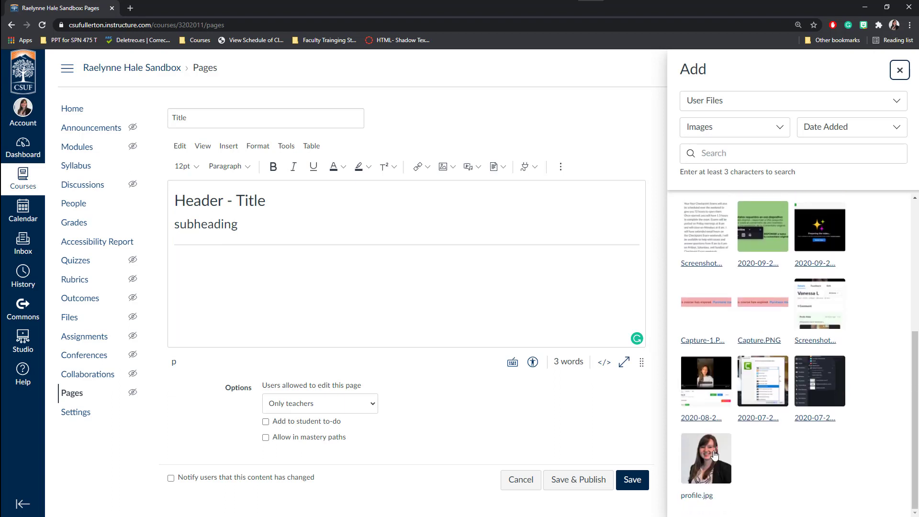
pyautogui.click(714, 454)
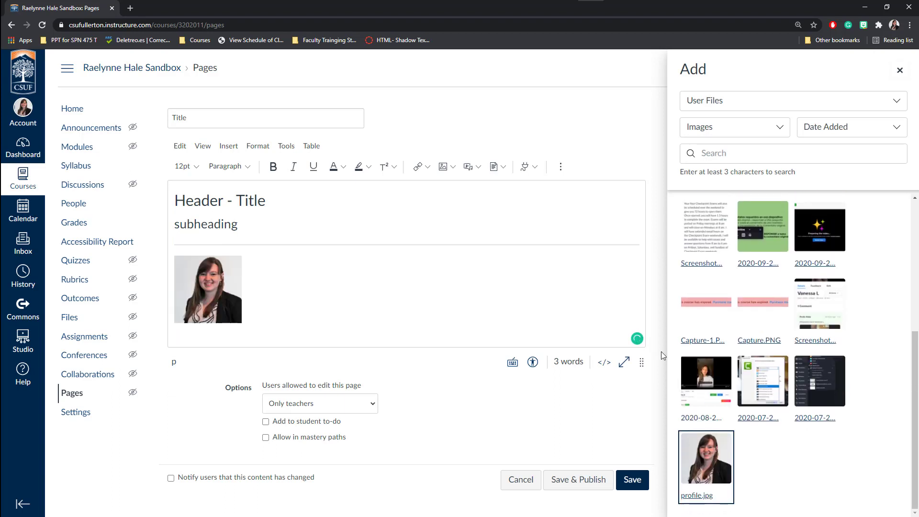
pyautogui.click(900, 70)
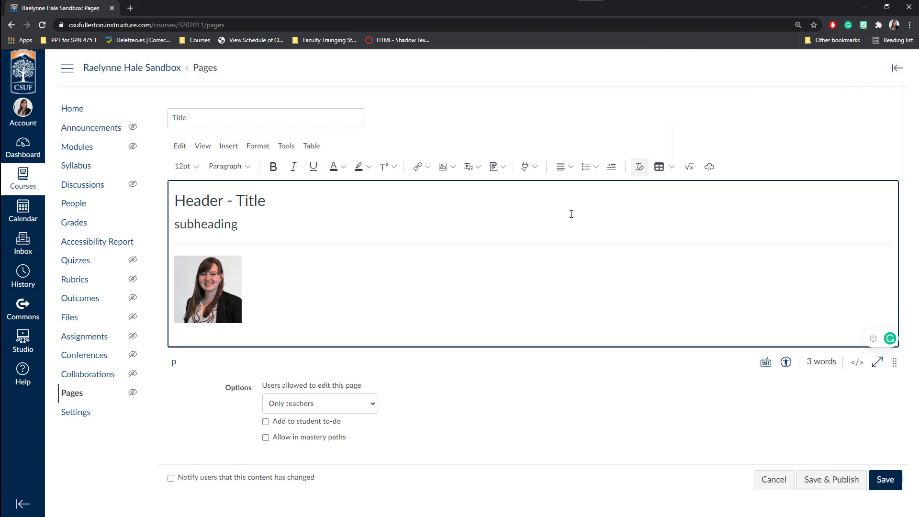
pyautogui.click(313, 302)
pyautogui.press('Return')
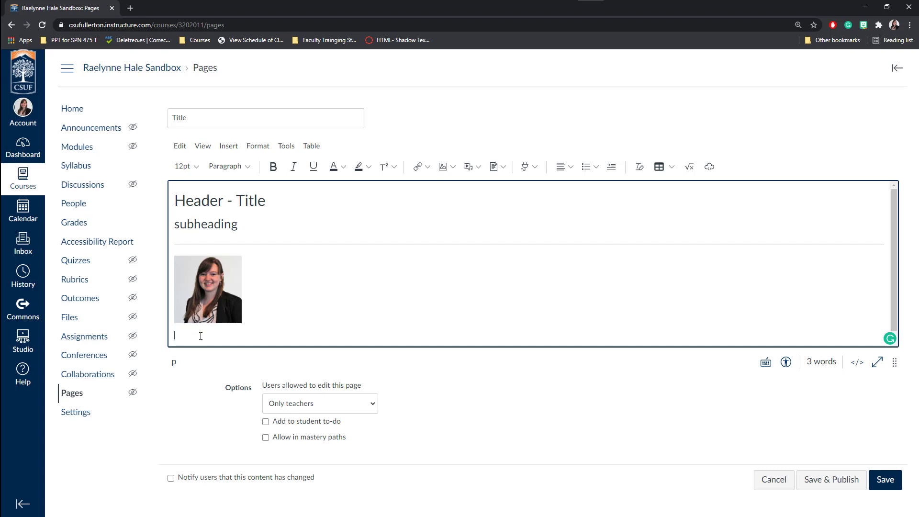
# Step: Replace the image's alt text with "Portrait of" plus the professor's name and set its size to Large
pyautogui.click(207, 285)
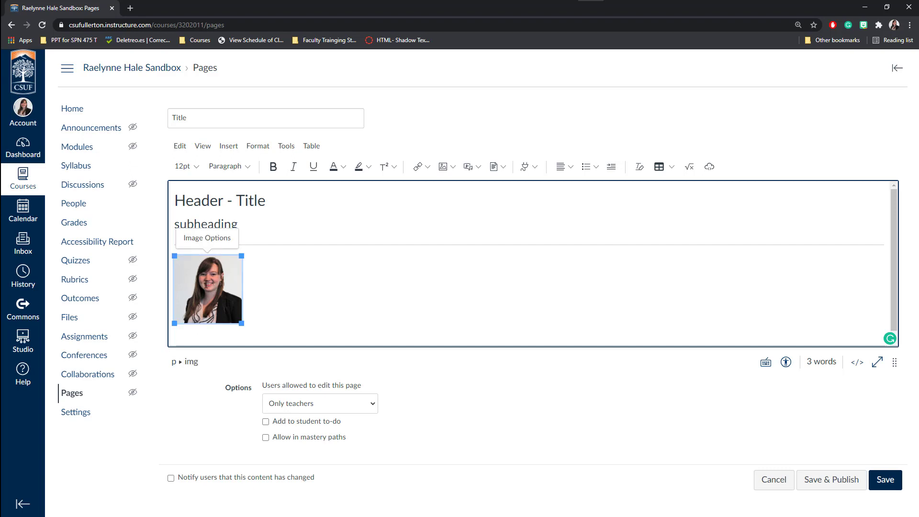
pyautogui.click(209, 242)
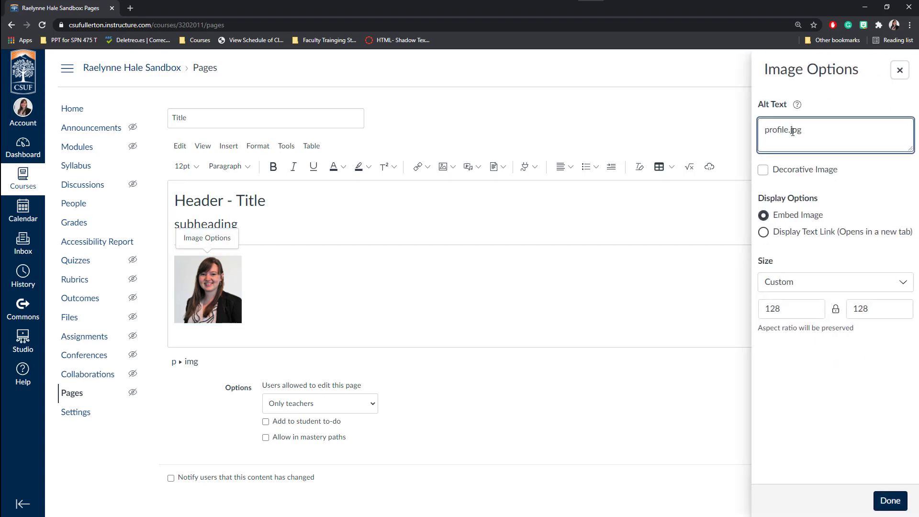
pyautogui.doubleClick(793, 132)
pyautogui.write('Por')
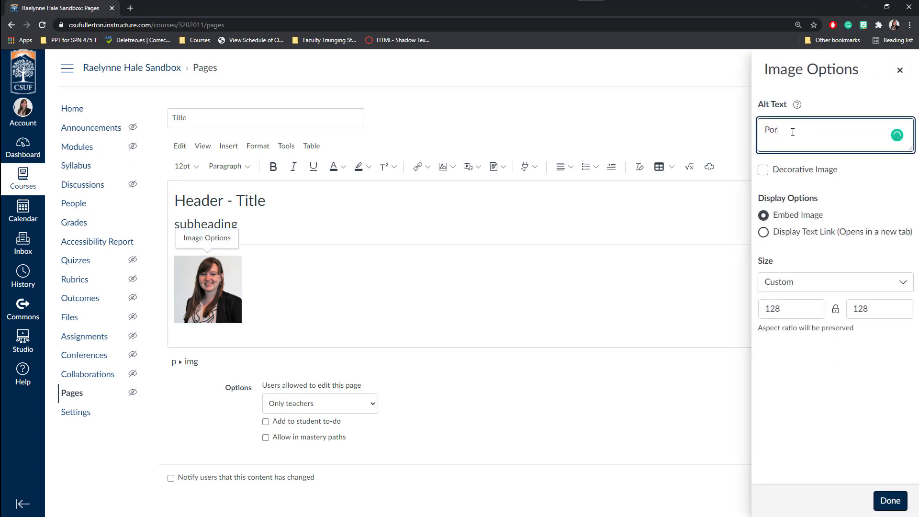
pyautogui.write('trait of Profe Hale')
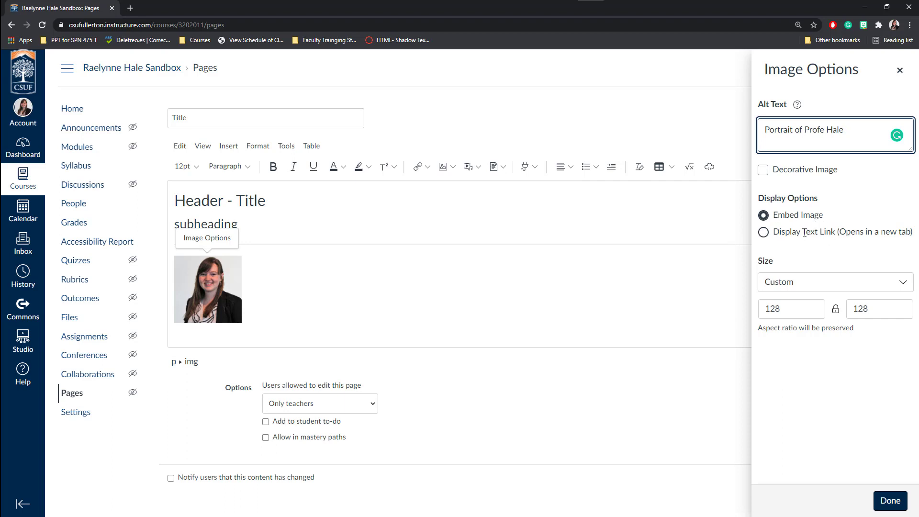
pyautogui.click(786, 286)
pyautogui.click(779, 339)
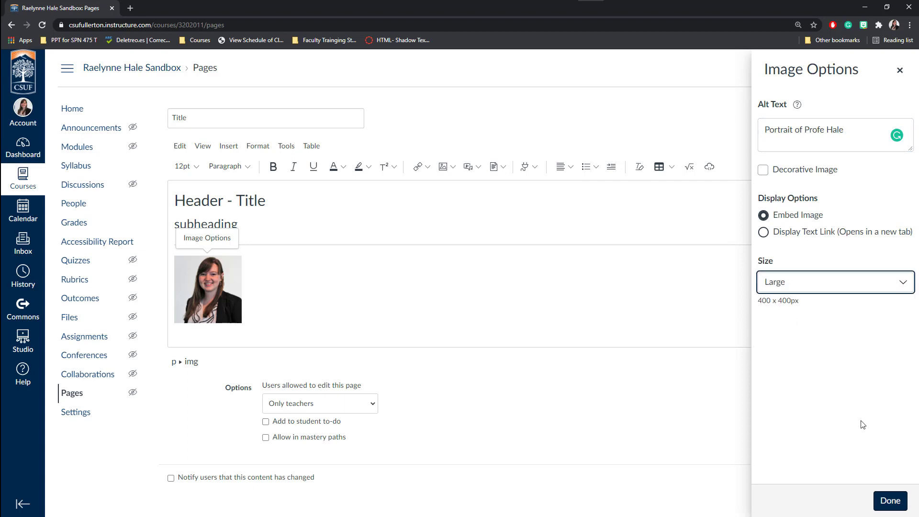
pyautogui.click(890, 500)
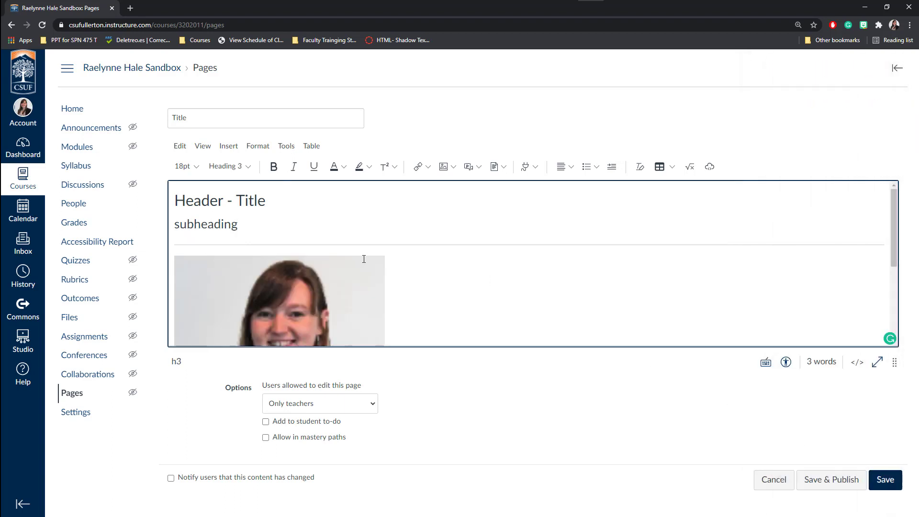
# Step: Resize the portrait image to Medium through its image options
pyautogui.click(319, 291)
pyautogui.click(307, 239)
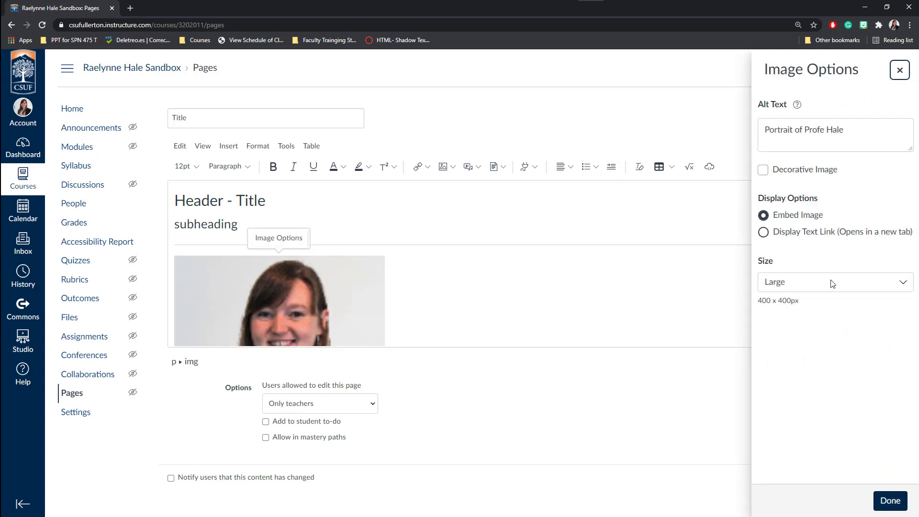
pyautogui.click(785, 282)
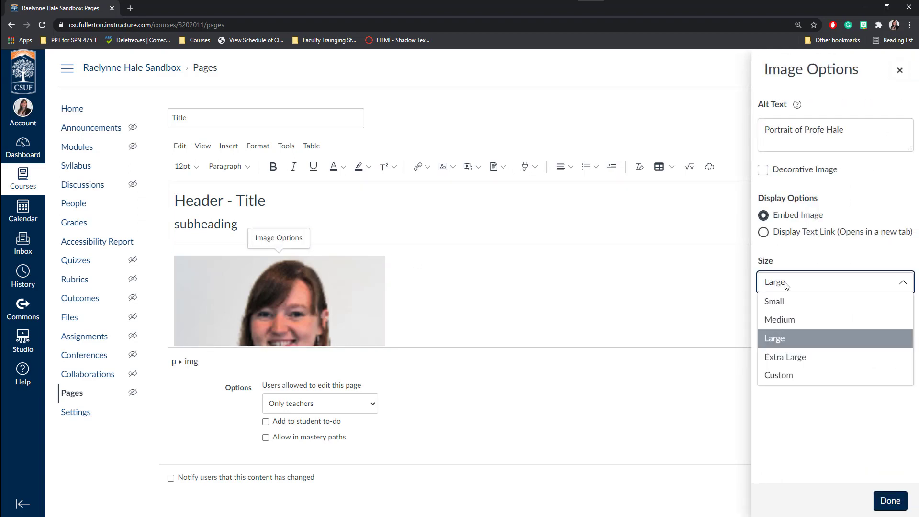
pyautogui.click(789, 316)
pyautogui.click(890, 501)
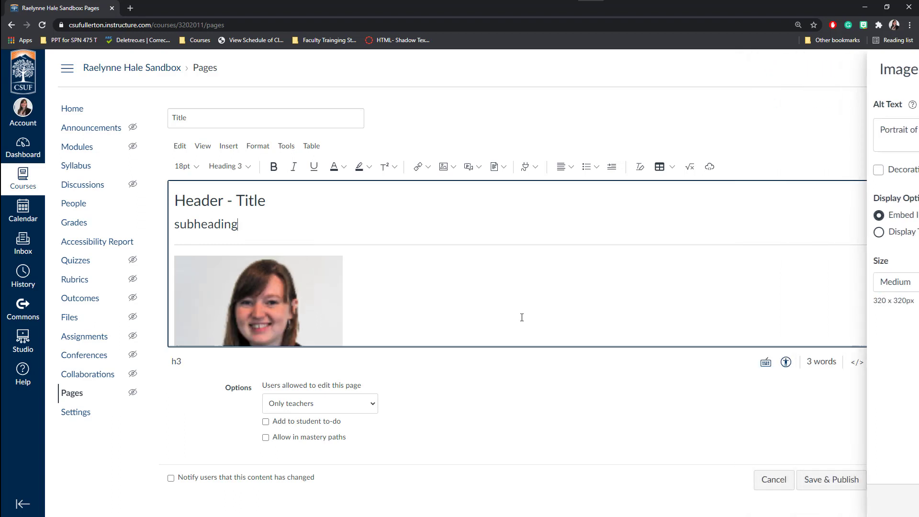
# Step: Set the portrait image's size to Small in its image options
pyautogui.click(295, 302)
pyautogui.click(258, 238)
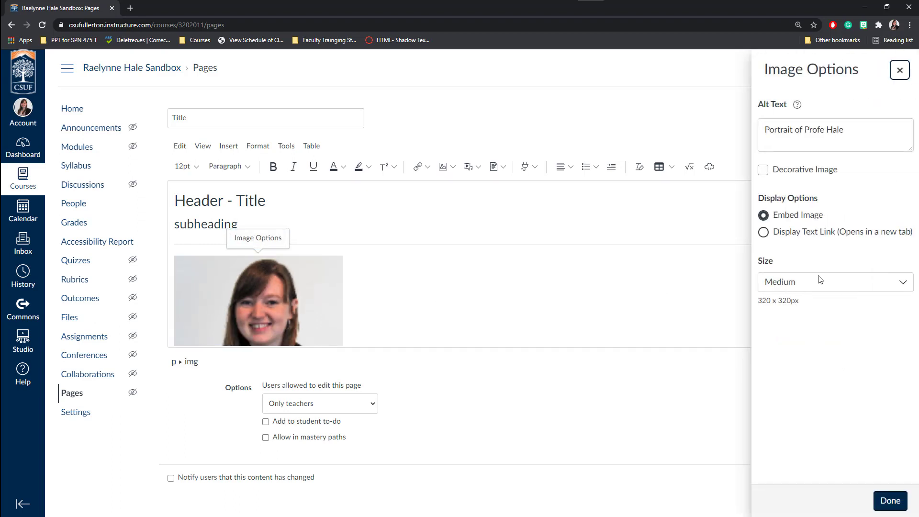
pyautogui.click(820, 282)
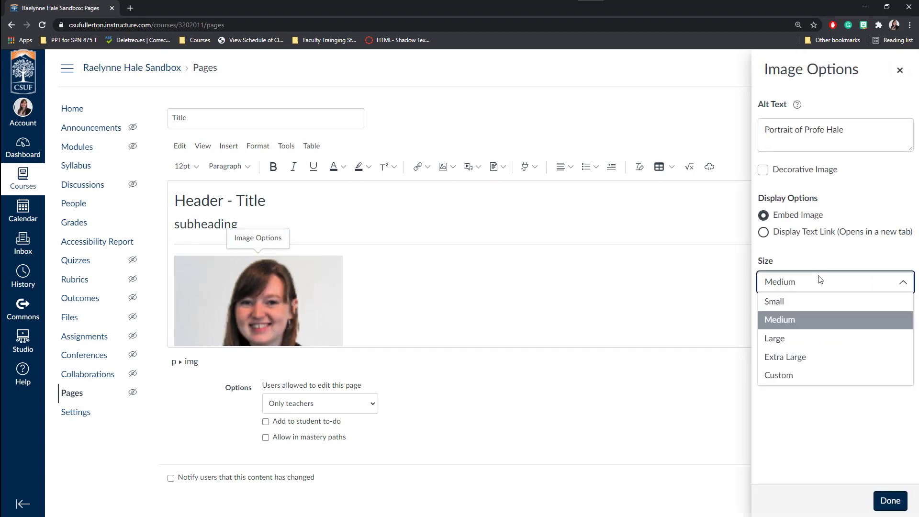
pyautogui.click(808, 302)
pyautogui.click(888, 499)
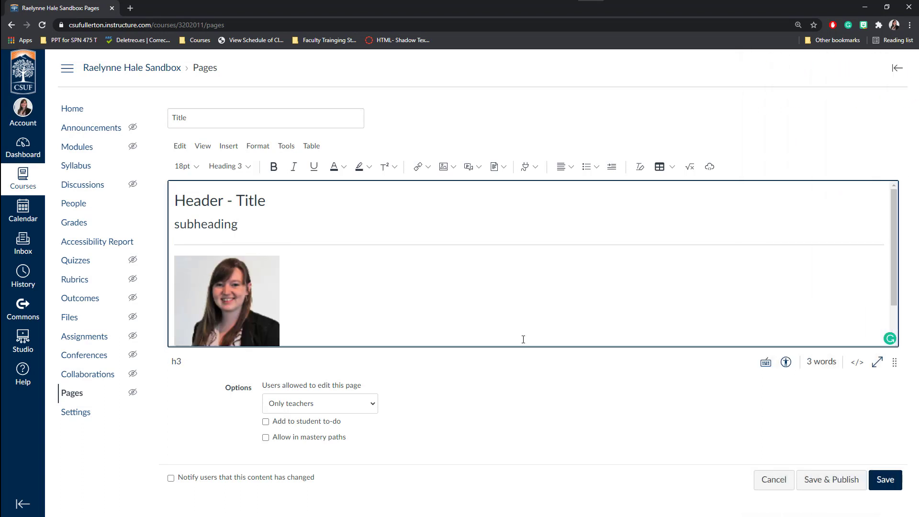
# Step: Upload the video Adding Alt Text to Images in Canvas.mp4 from the computer onto a new line below the portrait, without subtitles
pyautogui.click(389, 325)
pyautogui.press('Return')
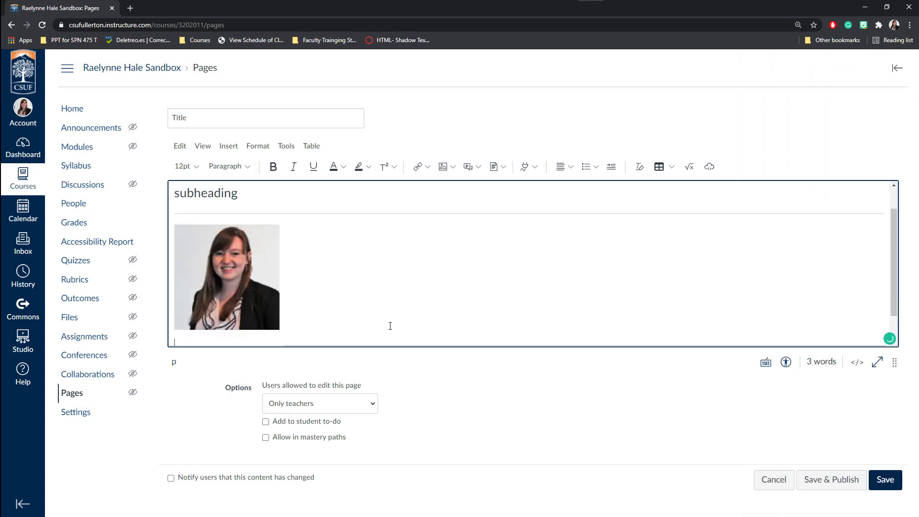
pyautogui.click(475, 165)
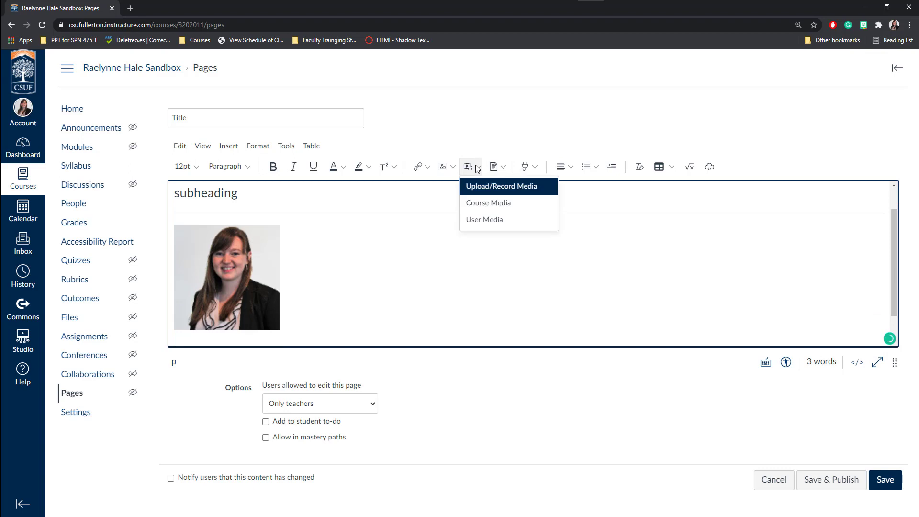
pyautogui.click(509, 191)
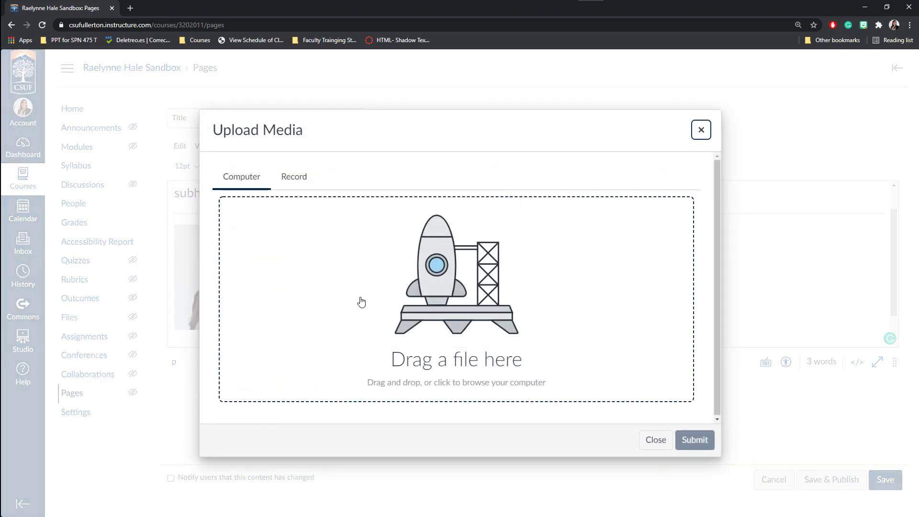
pyautogui.click(431, 270)
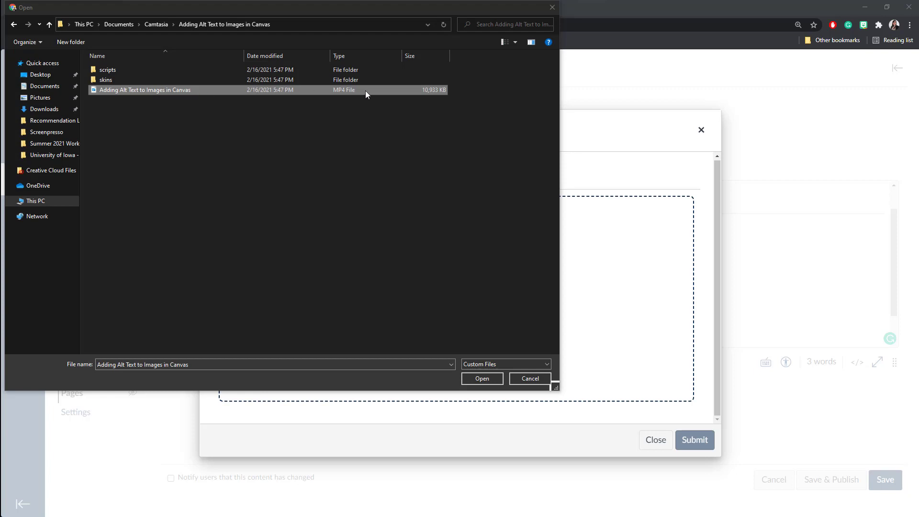
pyautogui.click(197, 91)
pyautogui.click(484, 379)
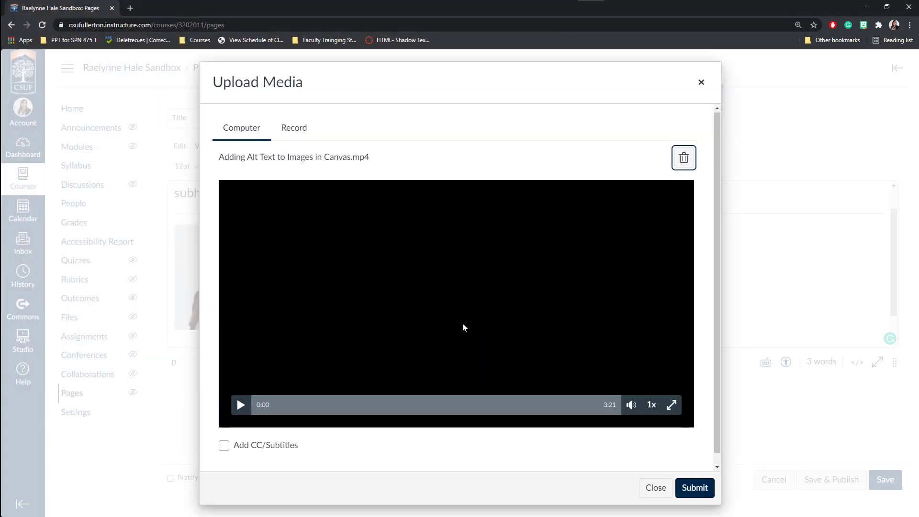
pyautogui.scroll(-1, 431, 321)
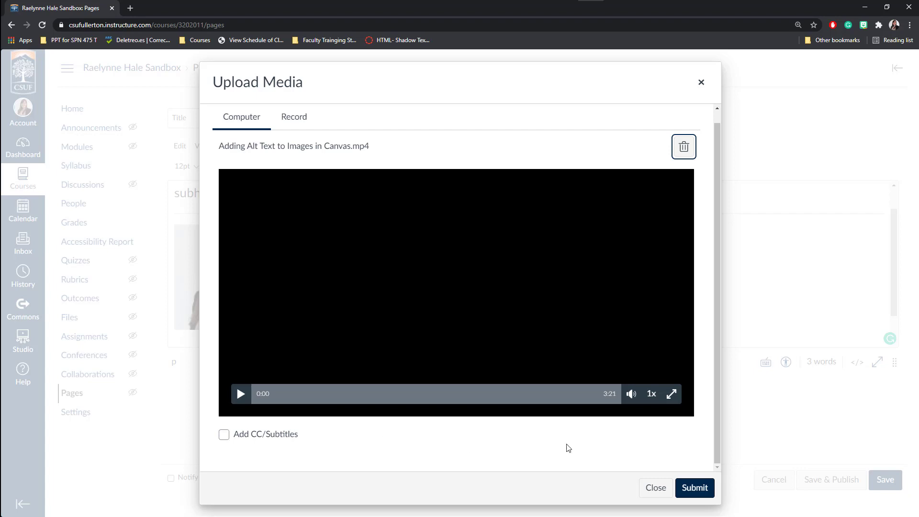
pyautogui.click(694, 488)
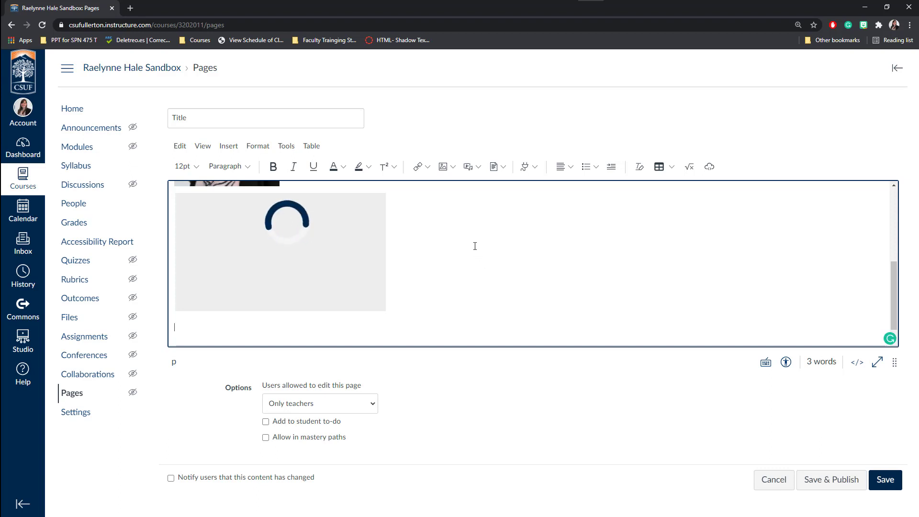
# Step: Set up a new media recording for the page with the webcam turned off and the microphone kept on
pyautogui.click(478, 168)
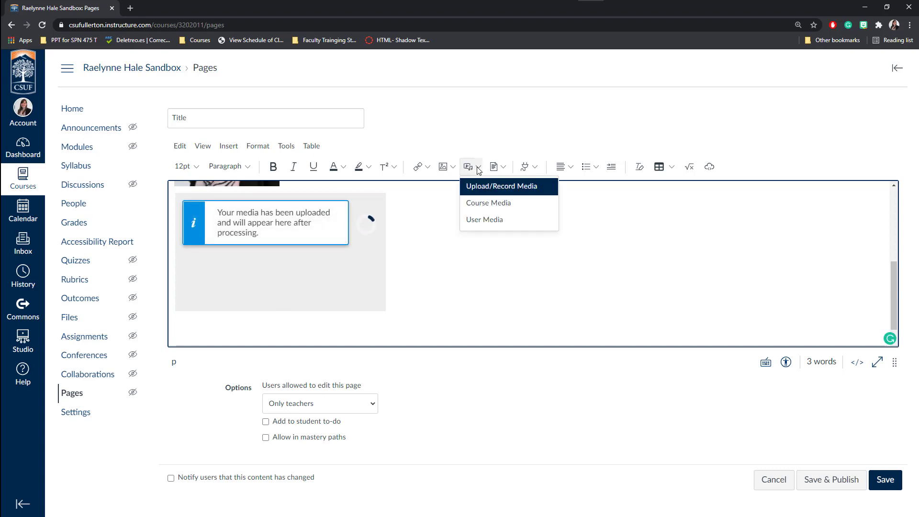
pyautogui.click(509, 192)
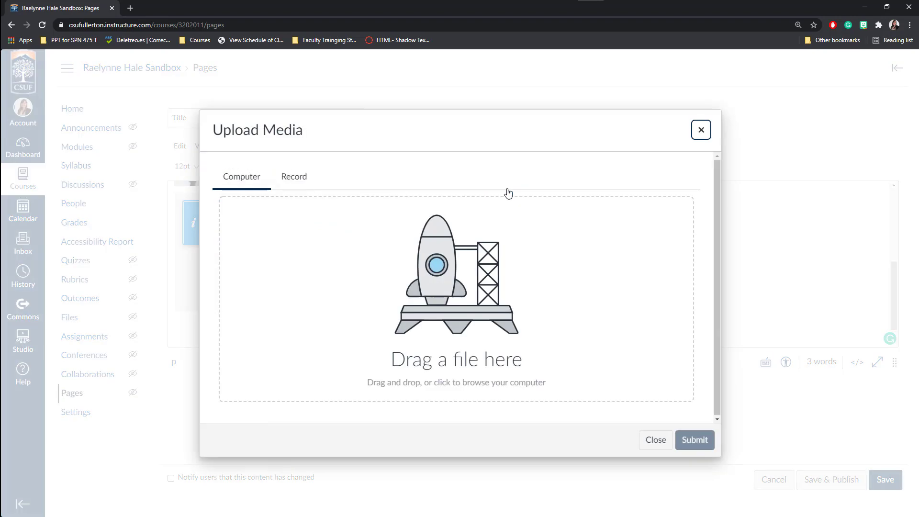
pyautogui.click(302, 181)
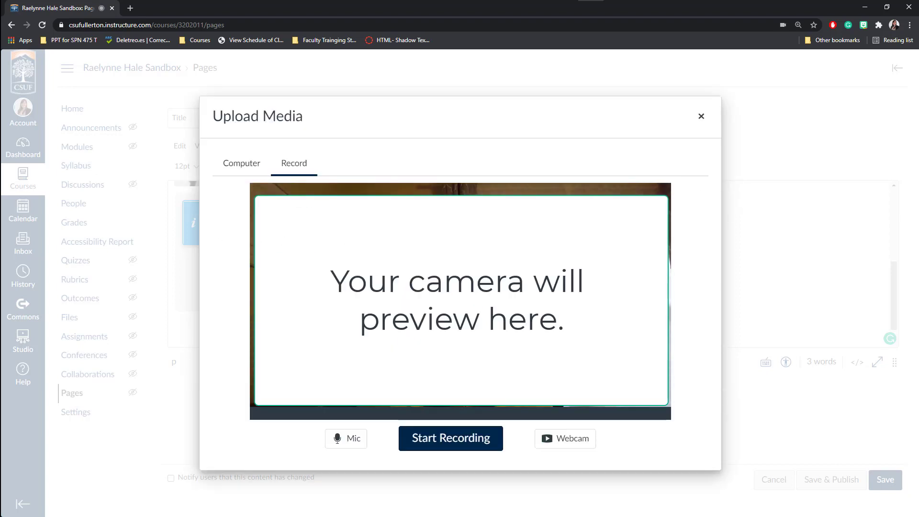
pyautogui.click(570, 441)
pyautogui.click(564, 485)
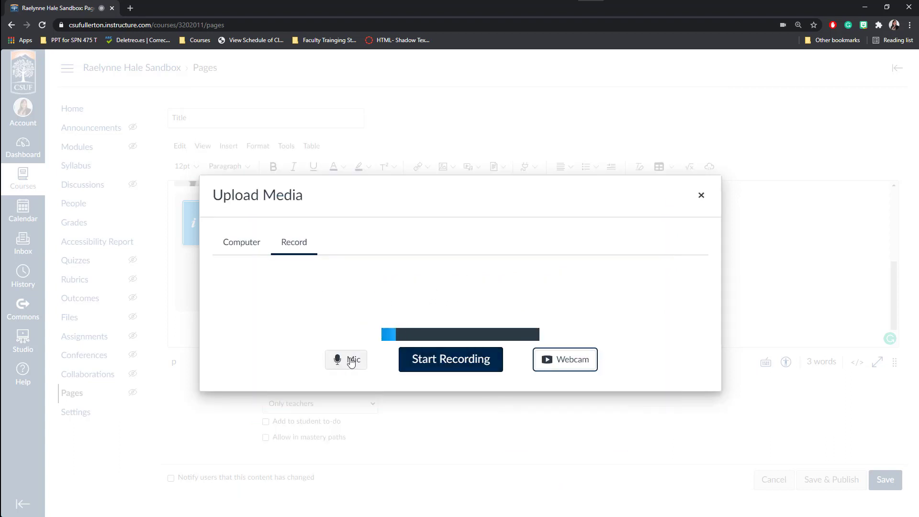
pyautogui.click(351, 361)
pyautogui.click(294, 353)
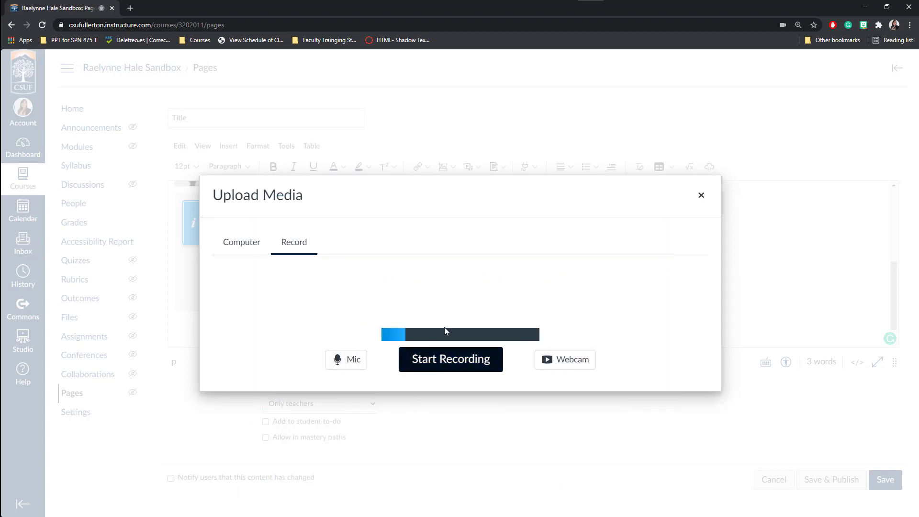
# Step: Record an audio clip of about 3 seconds, name it "Title" and save it into the page
pyautogui.click(450, 362)
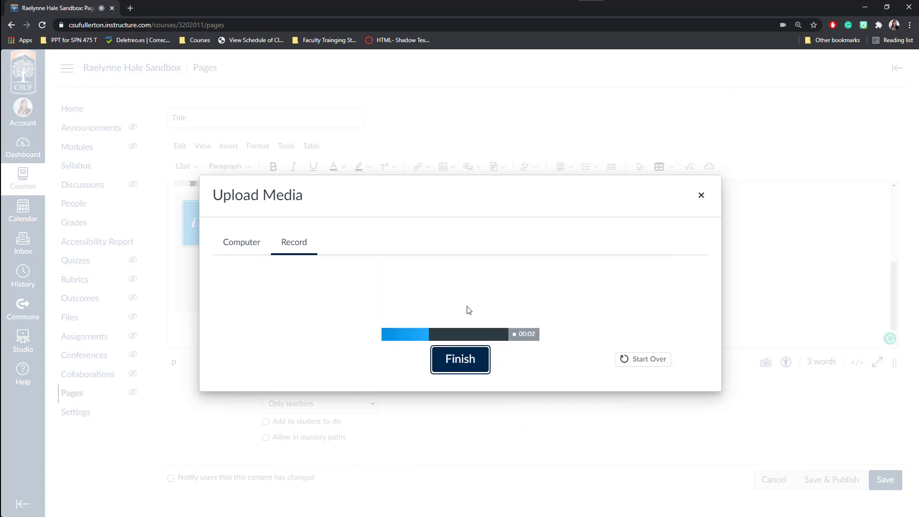
pyautogui.click(463, 366)
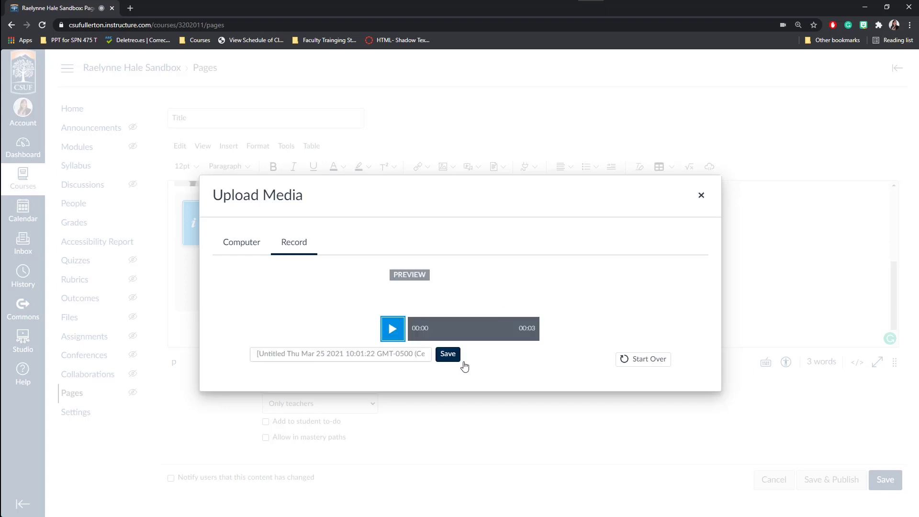
pyautogui.tripleClick(307, 354)
pyautogui.write('Title')
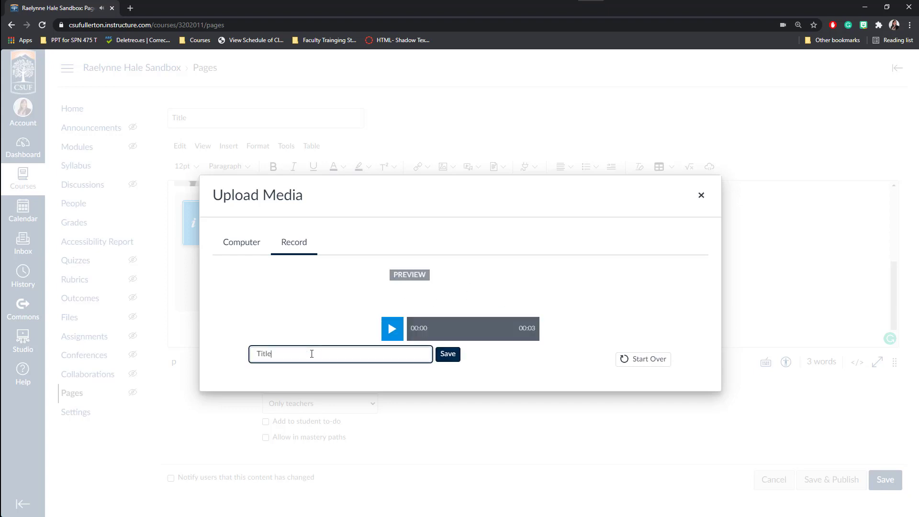
pyautogui.click(452, 359)
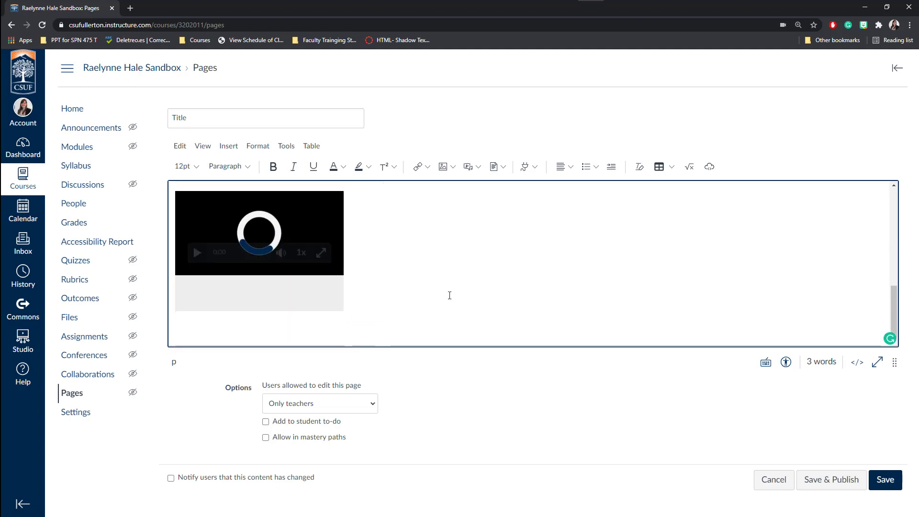
# Step: Enlarge the page editor's content area vertically so more of the page body fits
pyautogui.moveTo(891, 365); pyautogui.dragTo(885, 473)
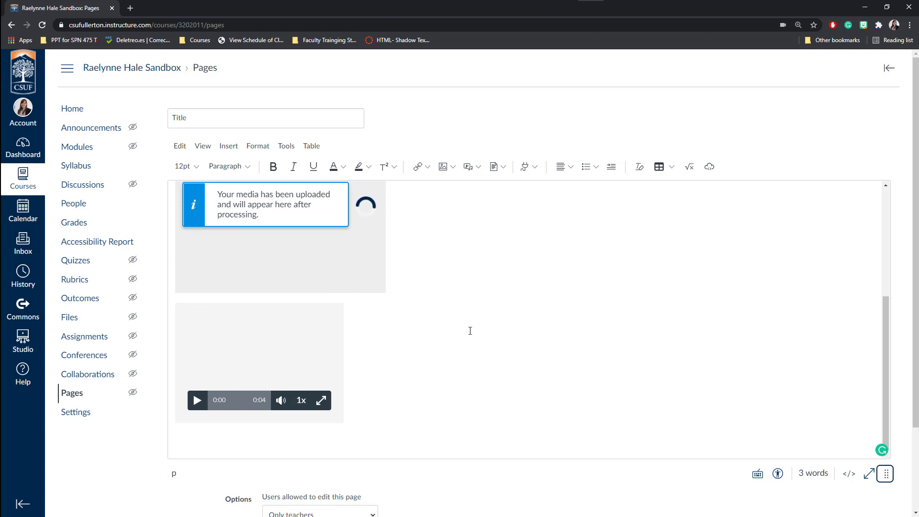
# Step: Place the cursor on the empty line below the recorded audio clip and open an empty embed code entry
pyautogui.scroll(1, 470, 332)
pyautogui.scroll(-1, 470, 331)
pyautogui.scroll(-1, 353, 357)
pyautogui.click(313, 391)
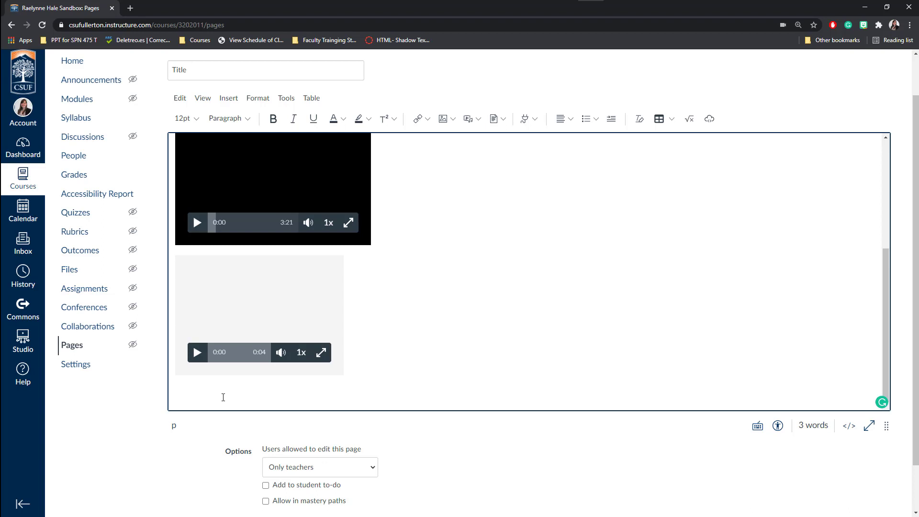
pyautogui.click(428, 119)
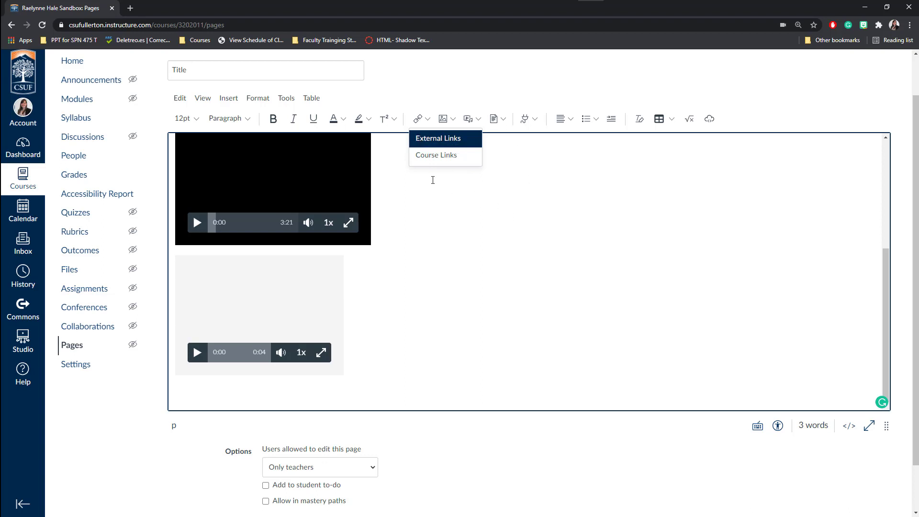
pyautogui.click(709, 119)
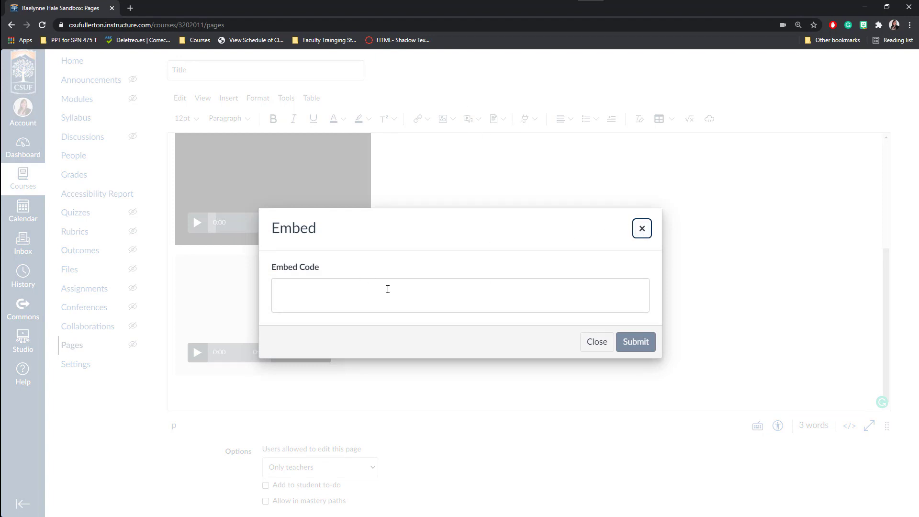
pyautogui.moveTo(270, 271); pyautogui.dragTo(337, 273)
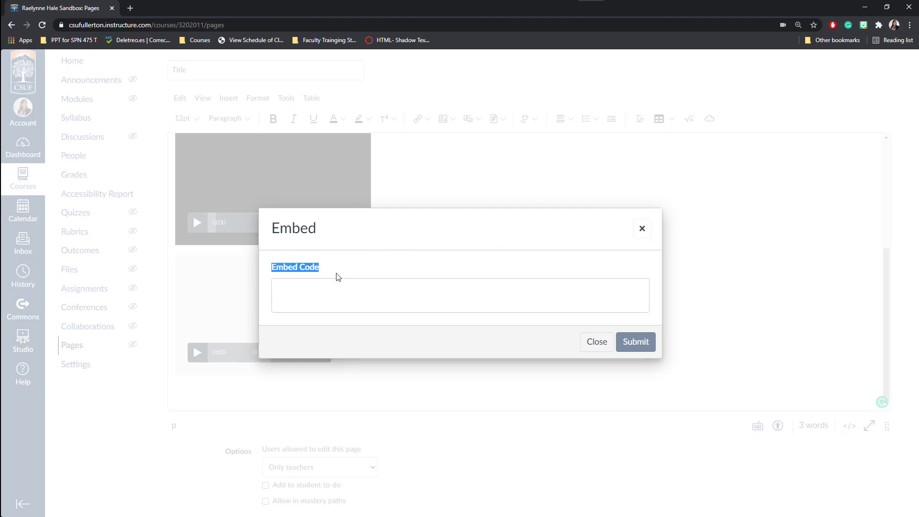
pyautogui.click(349, 273)
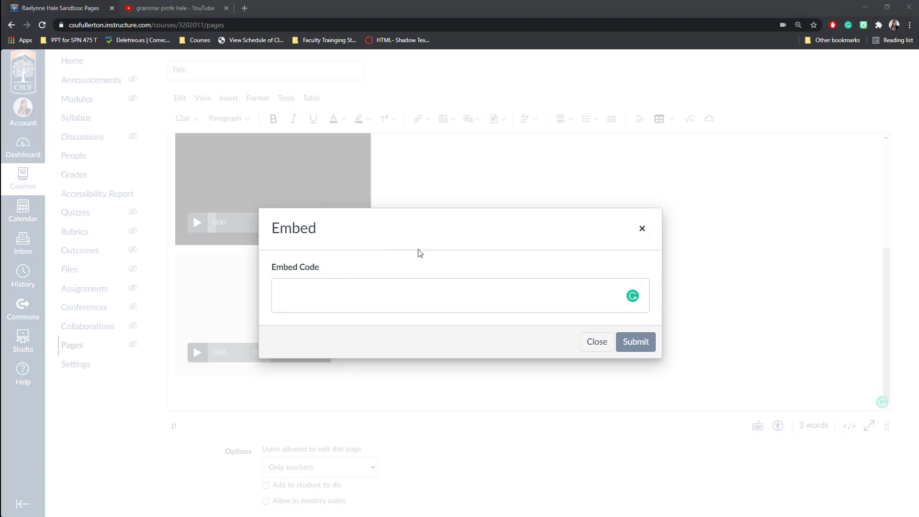
# Step: Switch to YouTube and open the Futuro grammar video from the search results, dismissing the YouTube TV offer
pyautogui.click(143, 8)
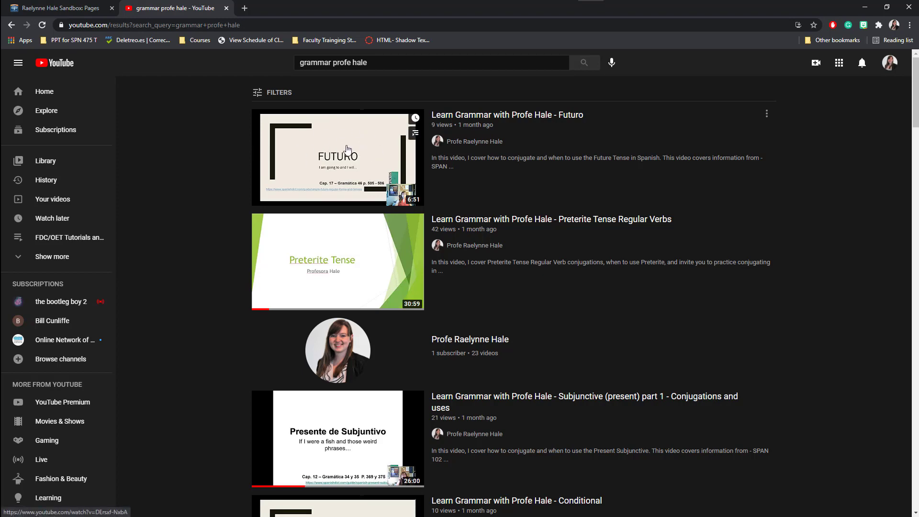
pyautogui.click(326, 157)
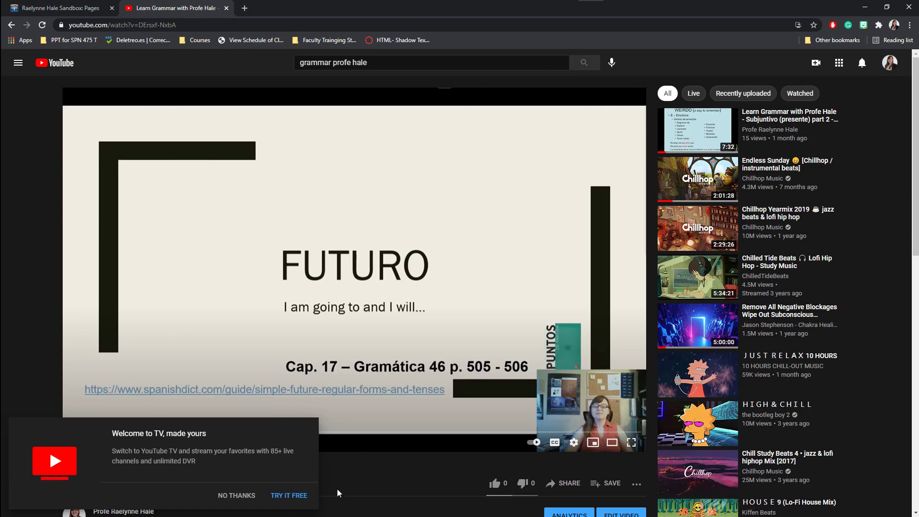
pyautogui.click(236, 496)
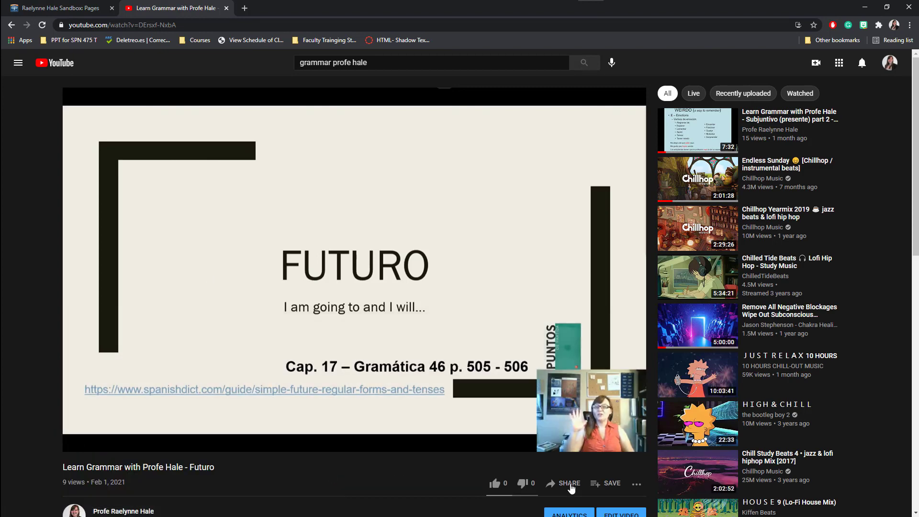
pyautogui.click(563, 483)
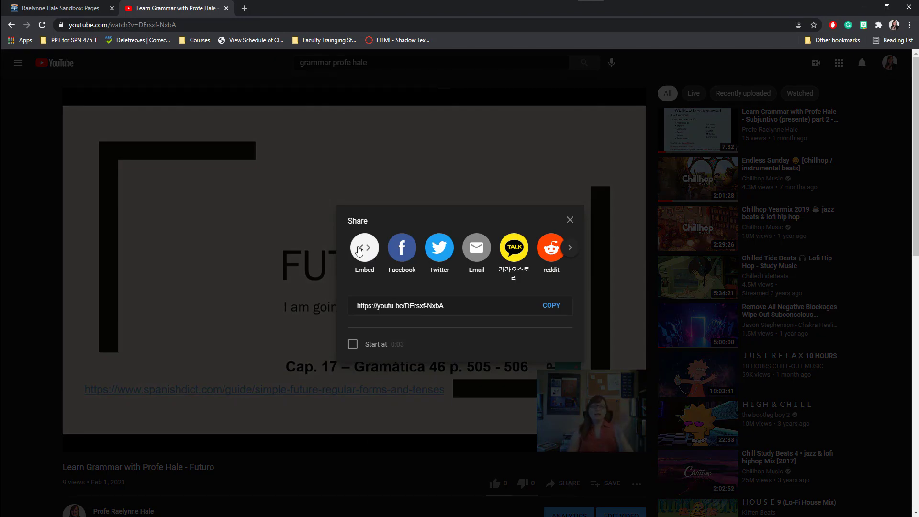
pyautogui.click(569, 220)
pyautogui.scroll(-1, 149, 232)
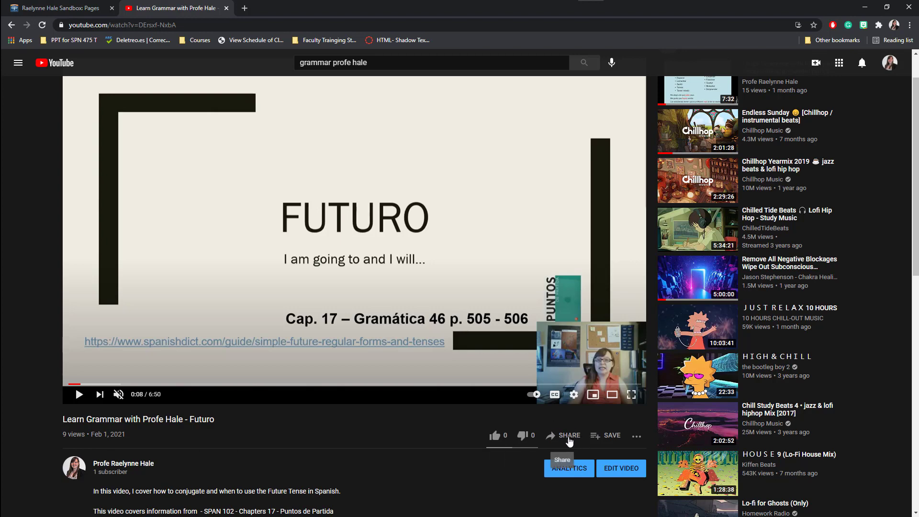
# Step: Copy the full iframe embed code of the Futuro video from its sharing options
pyautogui.click(569, 436)
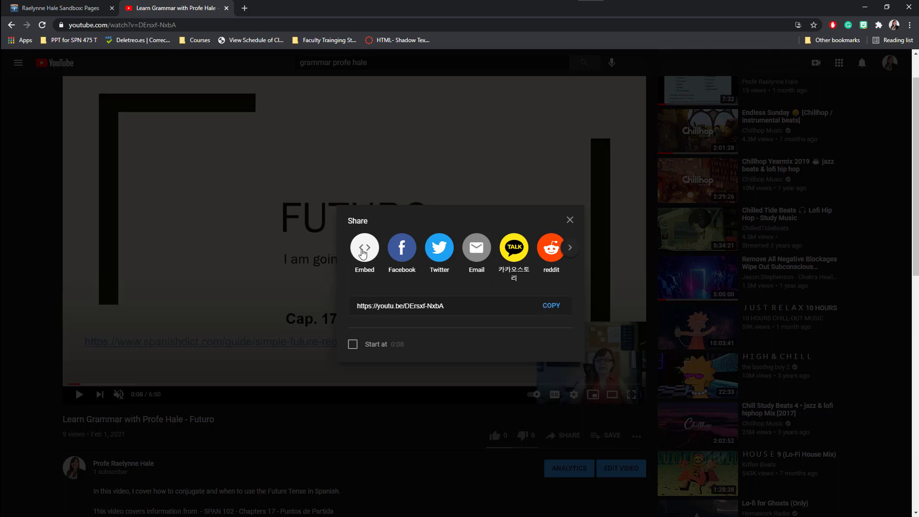
pyautogui.click(362, 253)
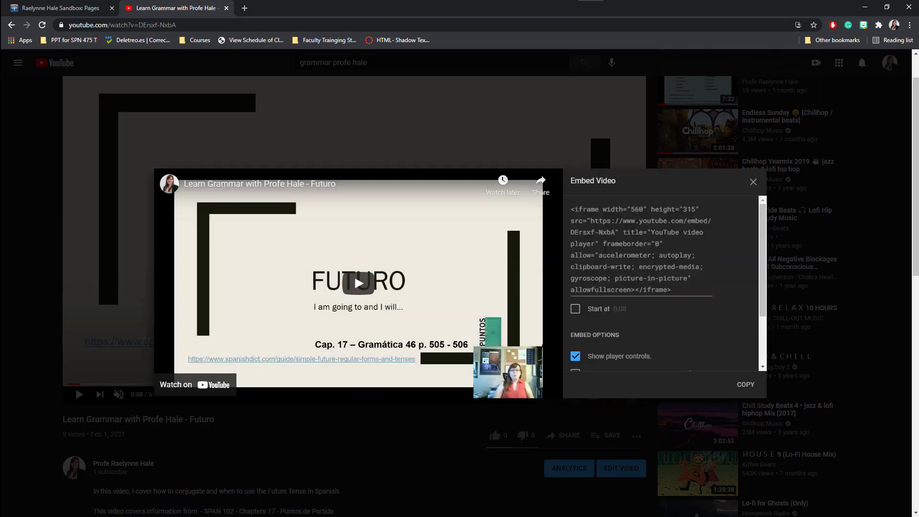
pyautogui.click(605, 250)
pyautogui.hotkey('ctrl', 'c')
pyautogui.rightClick(604, 250)
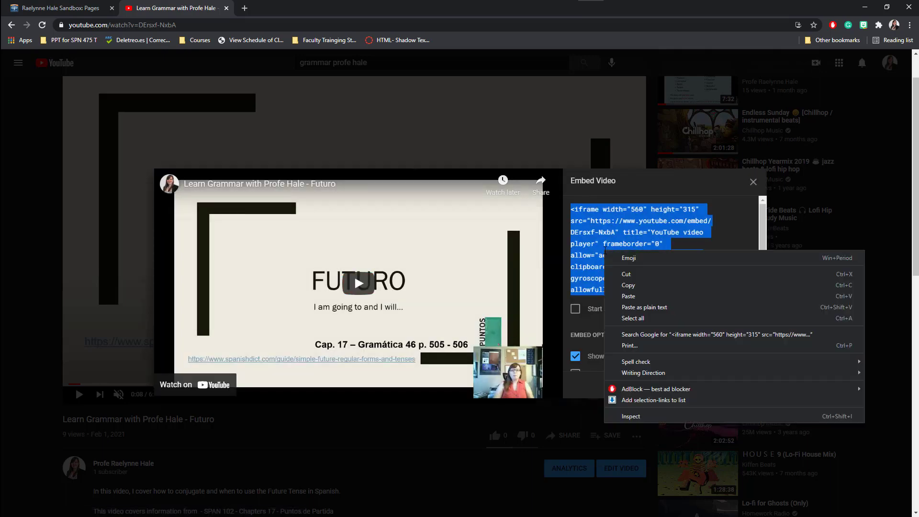
pyautogui.click(649, 286)
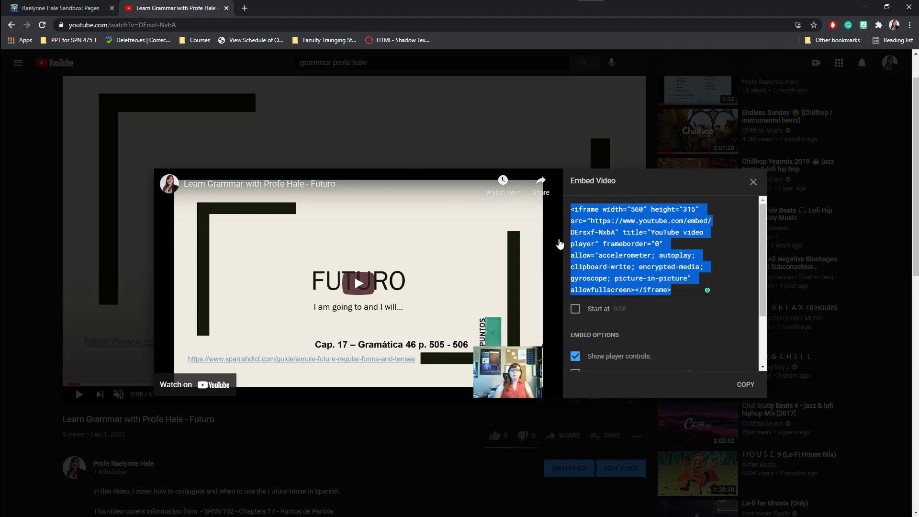
# Step: Return to the Canvas page and embed the Futuro video below the audio clip using the copied iframe code
pyautogui.click(65, 10)
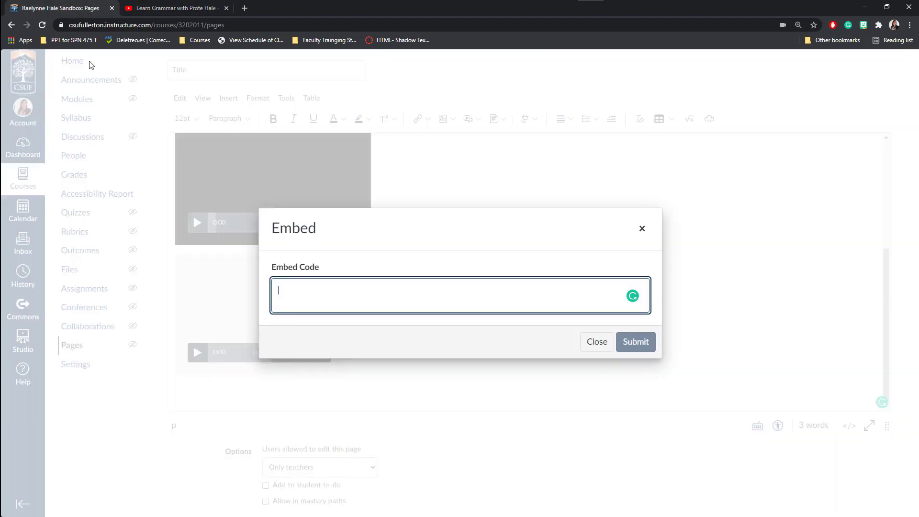
pyautogui.rightClick(327, 291)
pyautogui.click(381, 356)
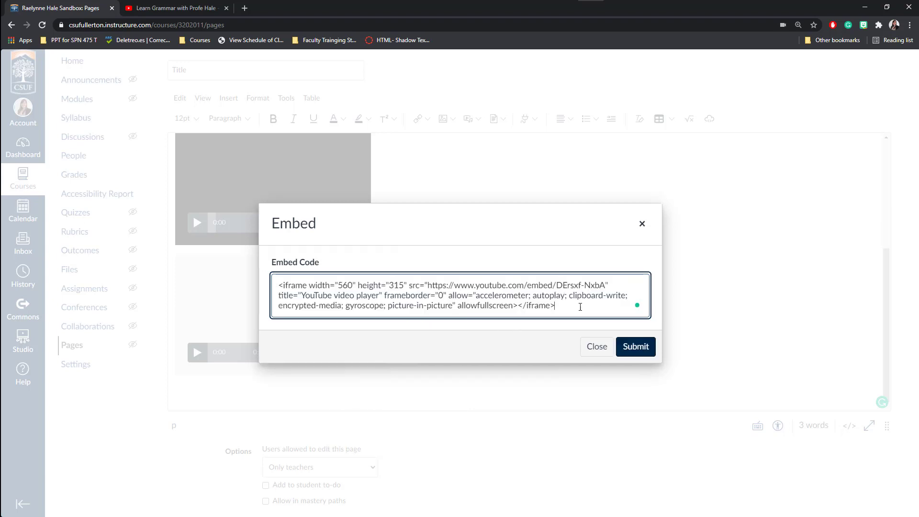
pyautogui.click(636, 346)
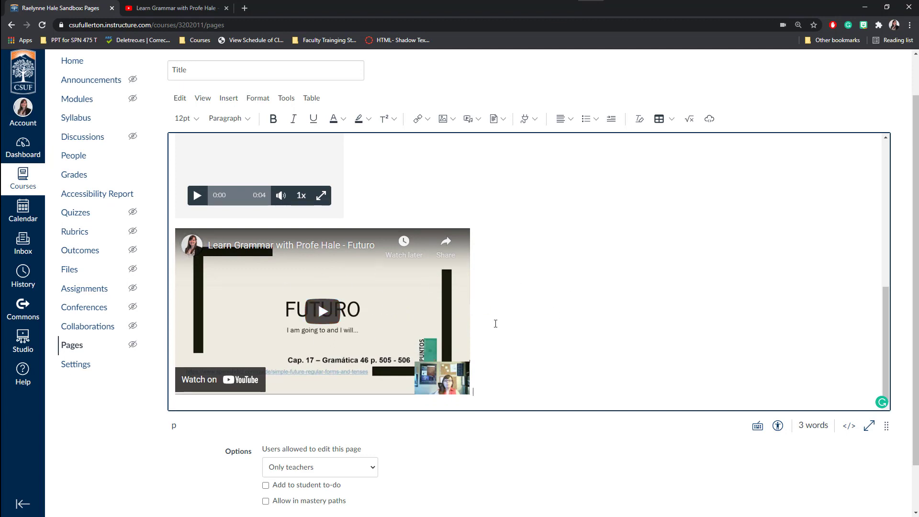
# Step: Add the line "Complete an assignment -" below the embedded video and start a new line after it
pyautogui.press('Return')
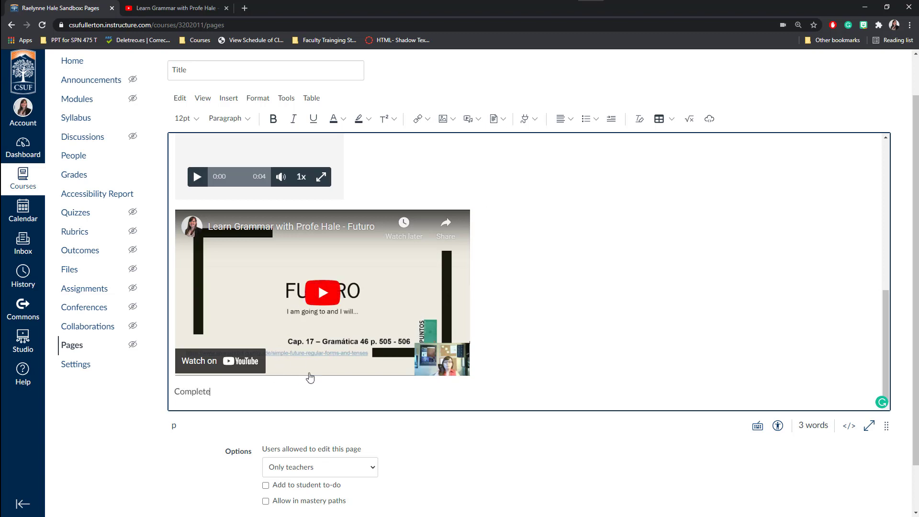
pyautogui.write('an assignment -')
pyautogui.press('Return')
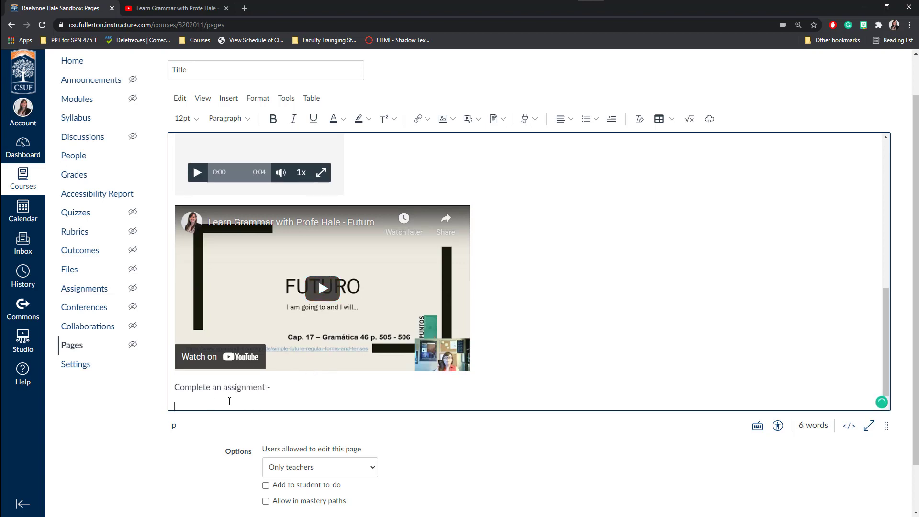
# Step: Examine the course content available for linking, from Pages, Assignments and Quizzes through Announcements, Discussions, Modules and Course Navigation
pyautogui.click(426, 119)
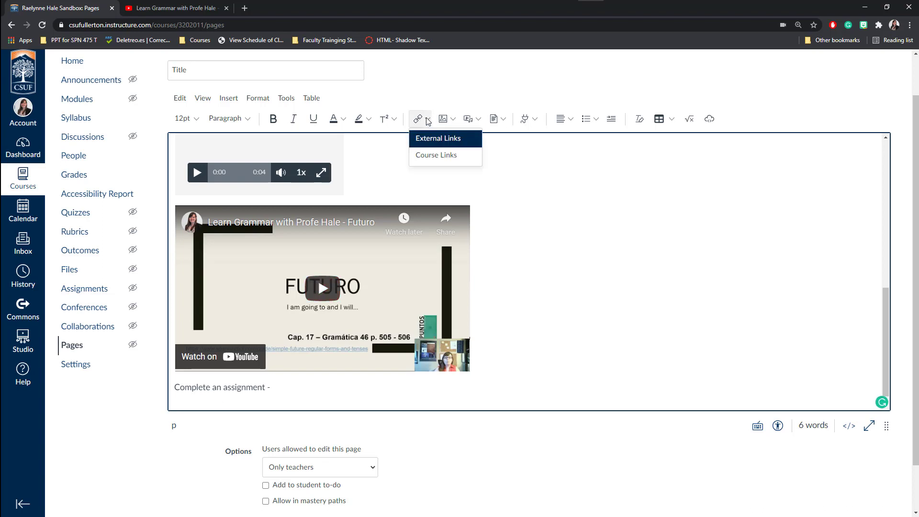
pyautogui.click(439, 159)
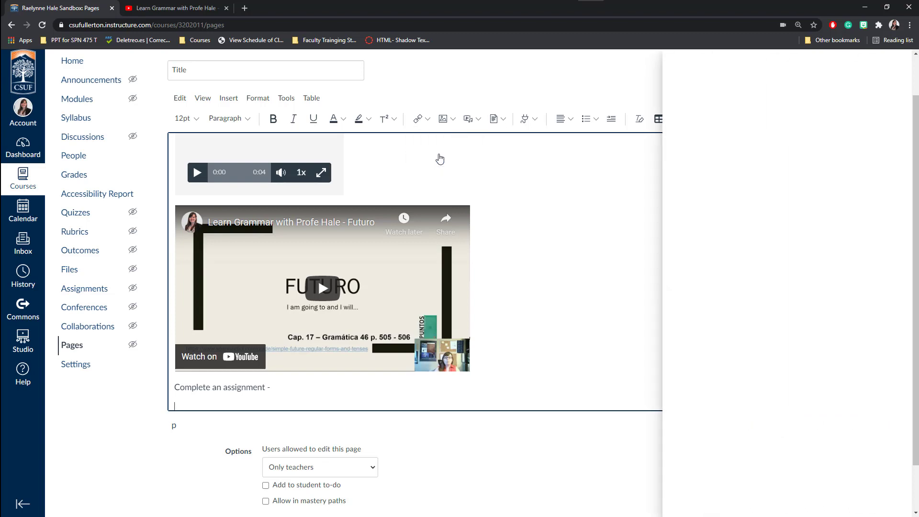
pyautogui.click(672, 181)
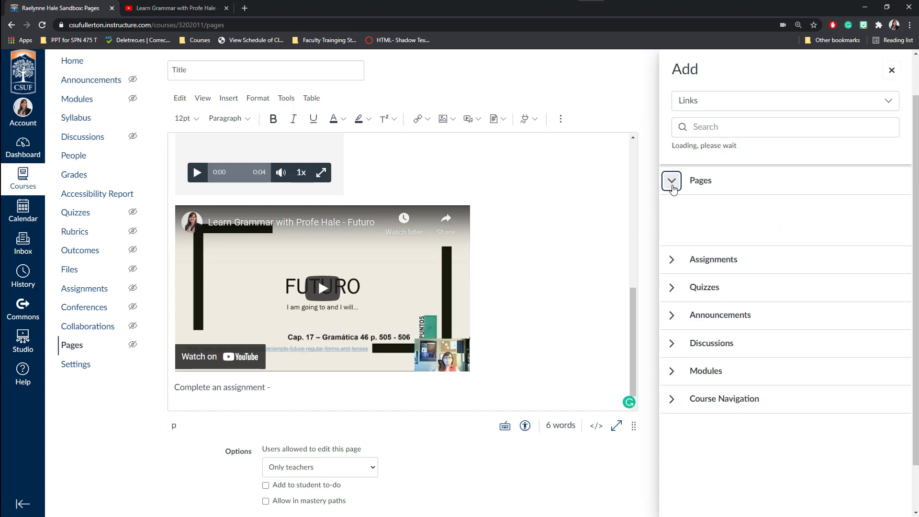
pyautogui.click(672, 231)
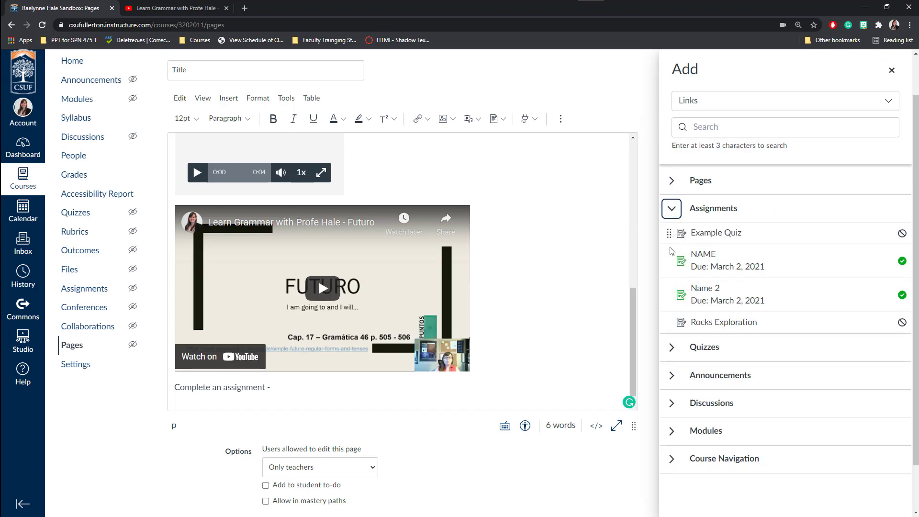
pyautogui.click(672, 388)
pyautogui.click(671, 300)
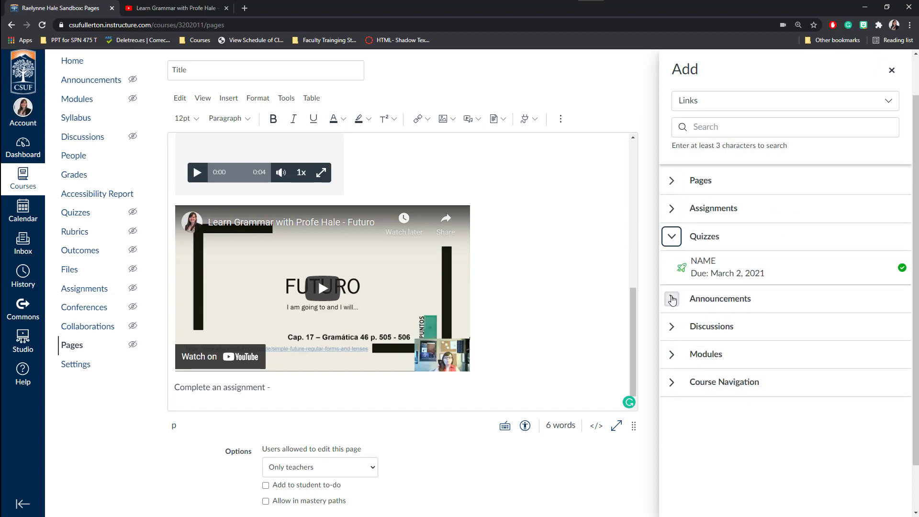
pyautogui.click(672, 330)
pyautogui.click(671, 359)
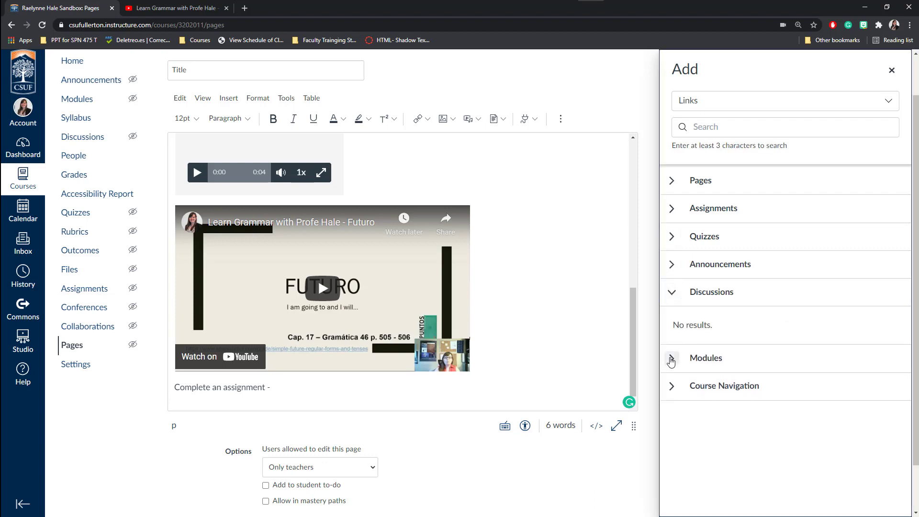
pyautogui.click(671, 386)
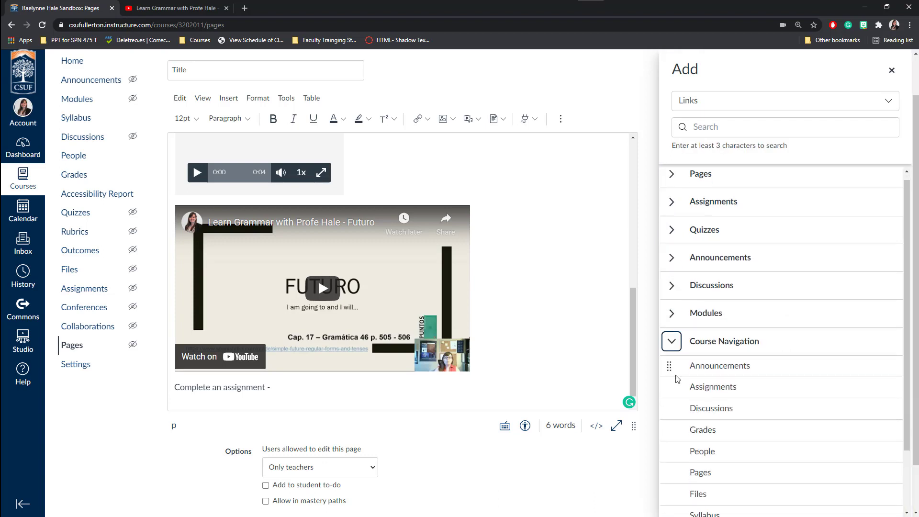
pyautogui.scroll(-2, 677, 378)
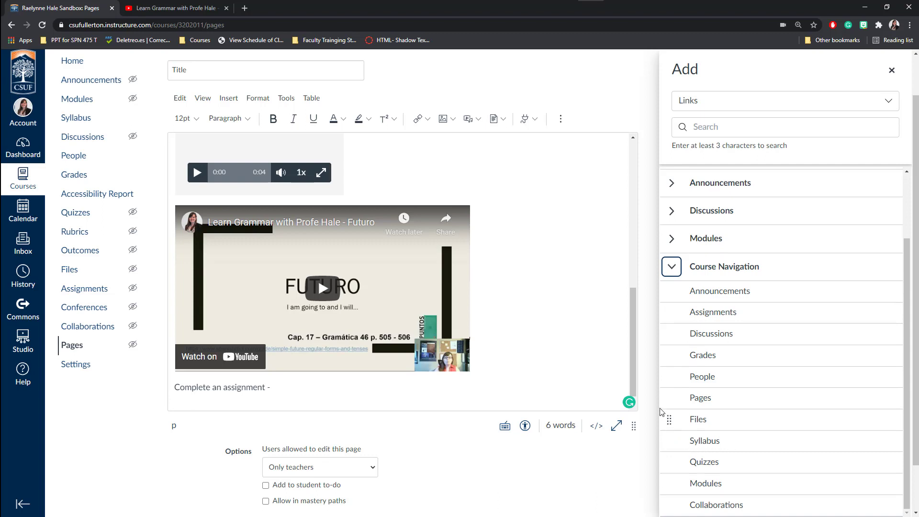
pyautogui.scroll(2, 676, 381)
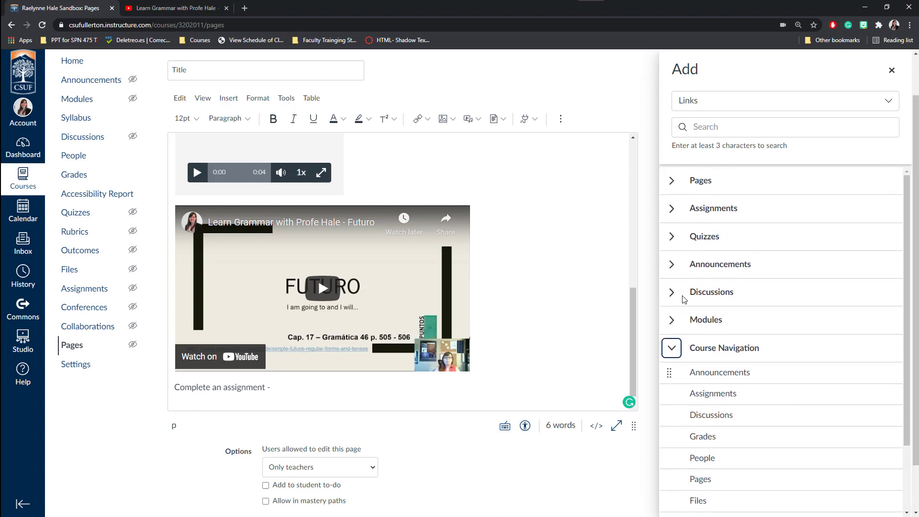
# Step: Insert a course link to the assignment NAME on the line below "Complete an assignment -"
pyautogui.click(672, 209)
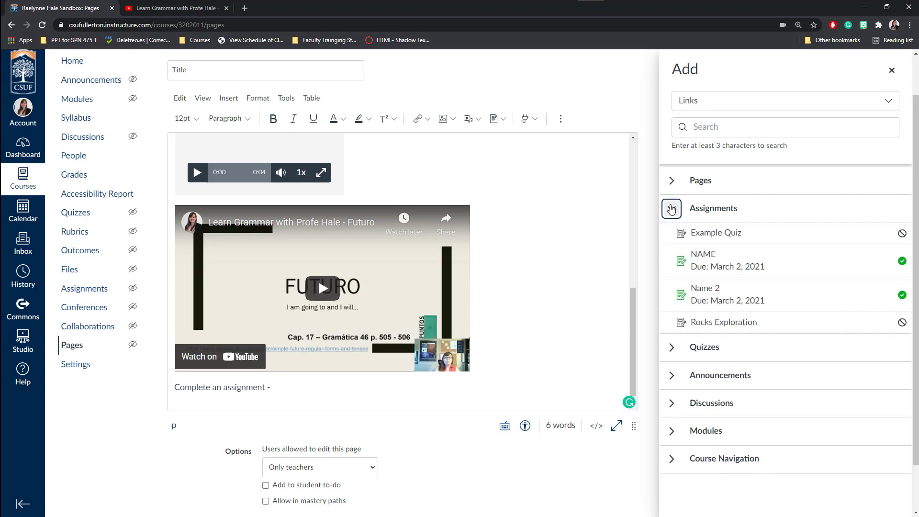
pyautogui.click(703, 257)
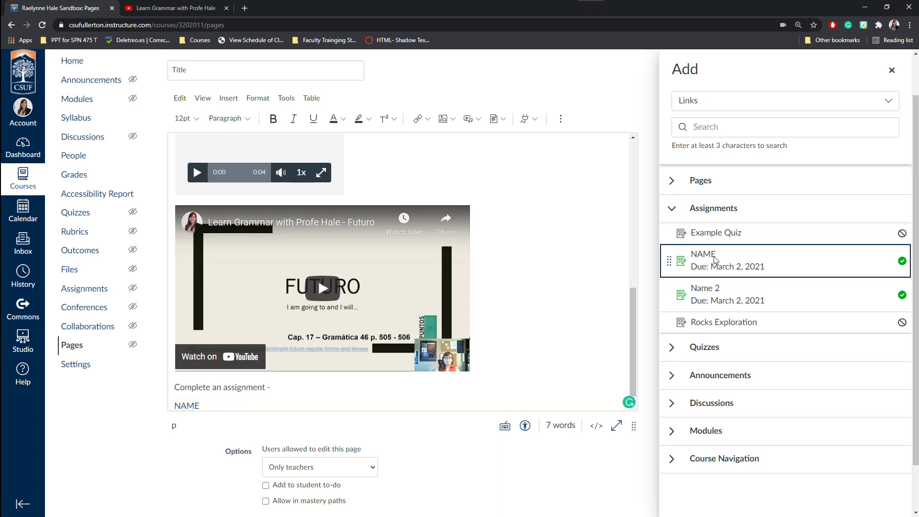
pyautogui.click(892, 71)
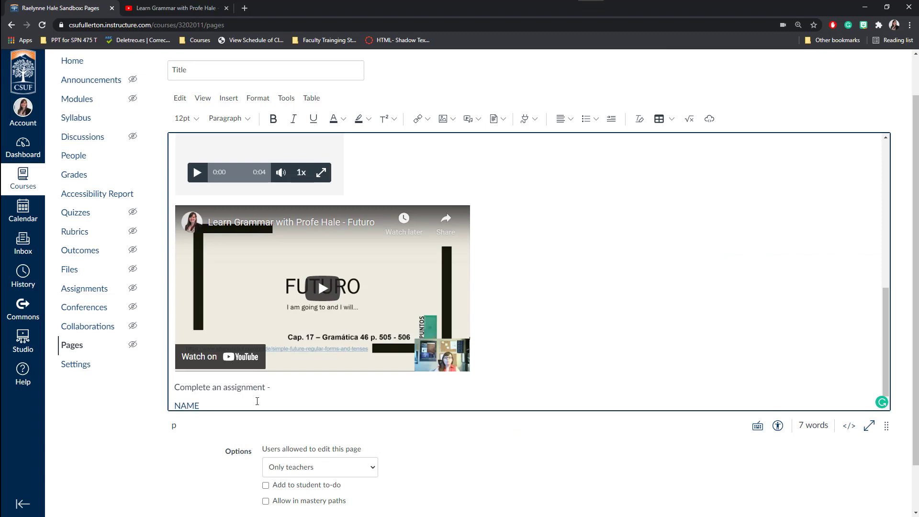
# Step: Open the inserted NAME link in a new browser tab and review the quiz's instructions and settings
pyautogui.scroll(-1, 257, 401)
pyautogui.rightClick(184, 387)
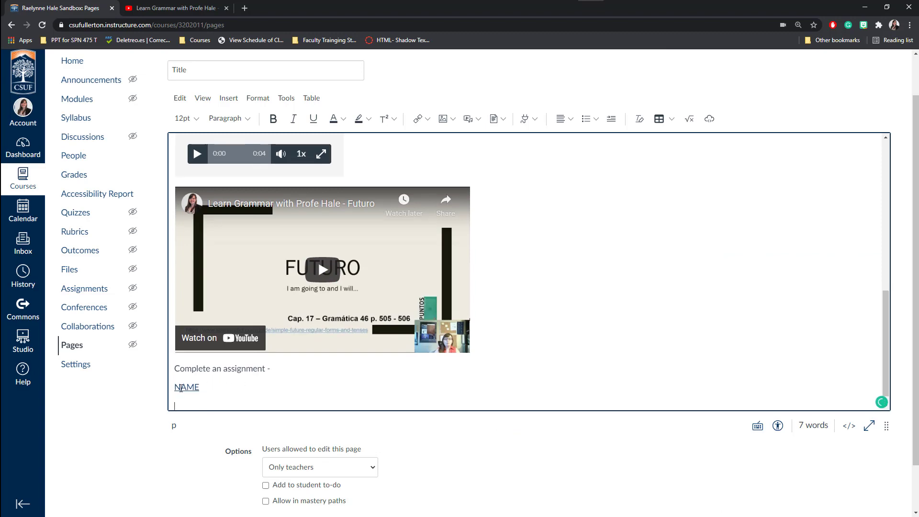
pyautogui.click(235, 162)
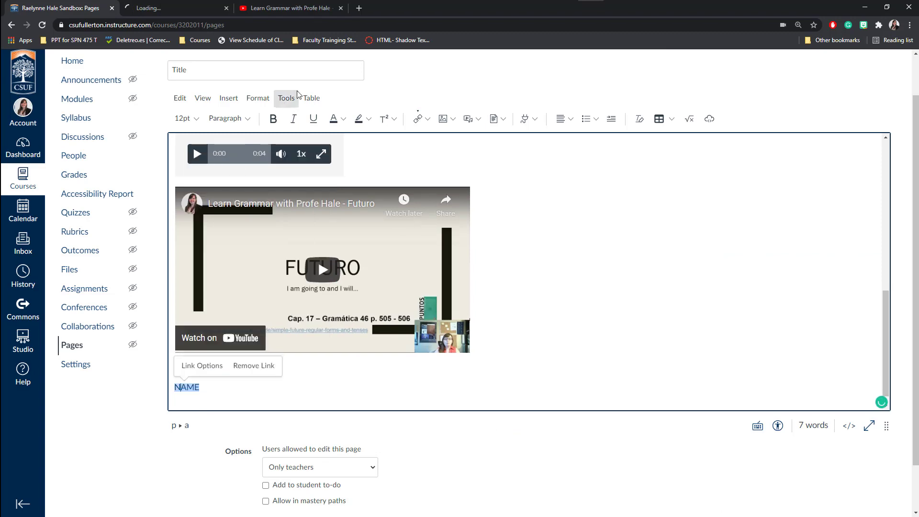
pyautogui.click(163, 8)
pyautogui.scroll(-1, 397, 232)
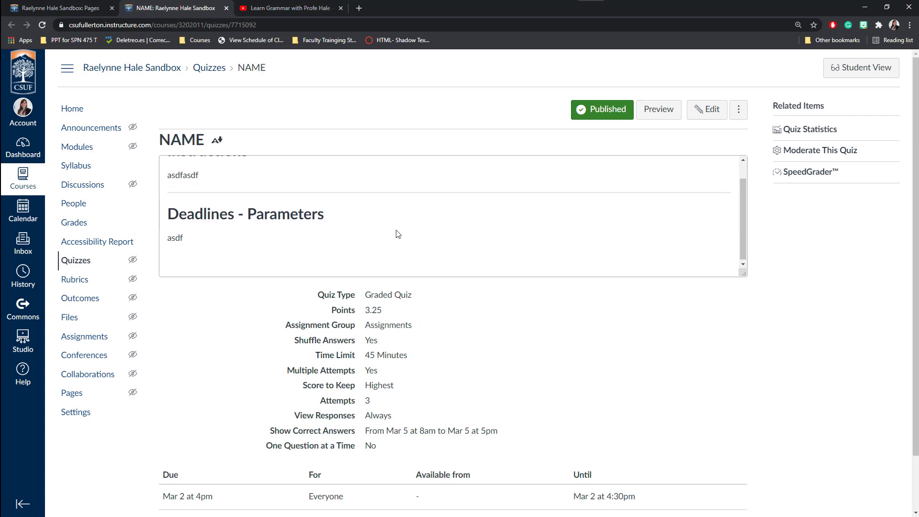
pyautogui.scroll(1, 397, 233)
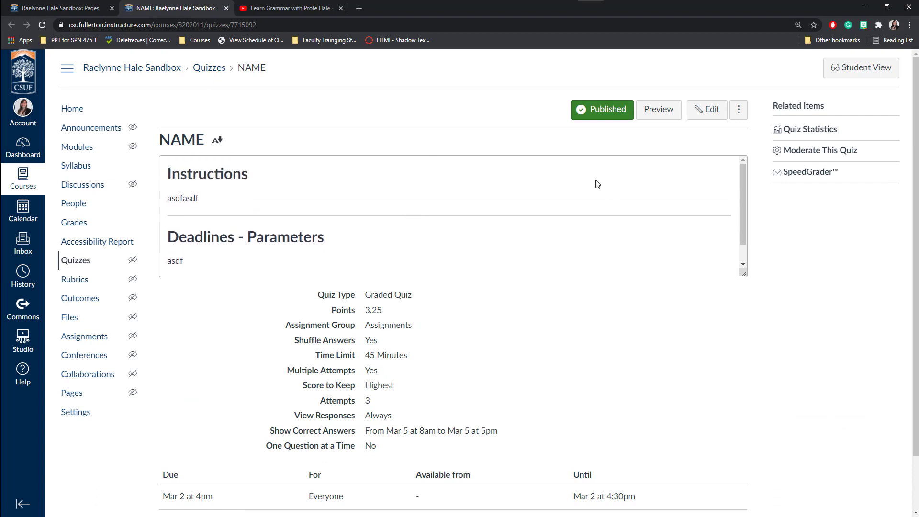
# Step: Close the quiz's browser tab and start a new line below the NAME link on the sandbox page
pyautogui.click(227, 8)
pyautogui.click(328, 389)
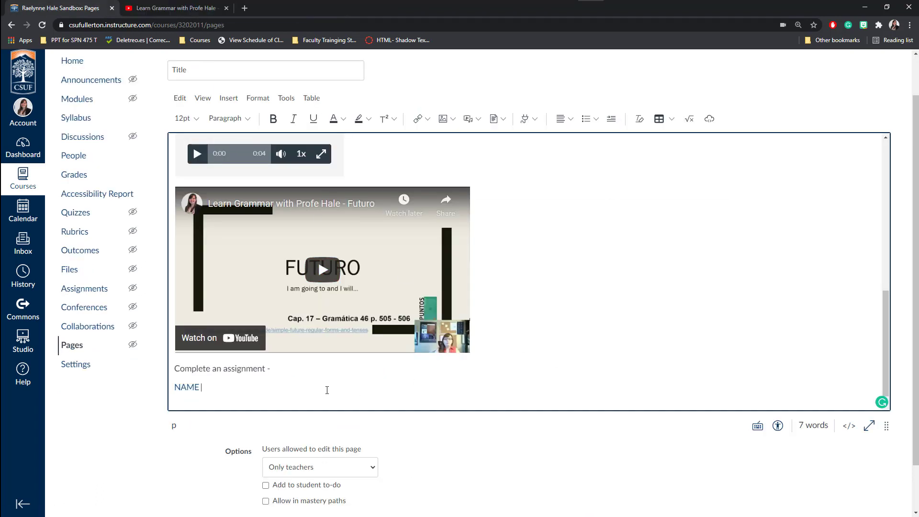
pyautogui.press('Return')
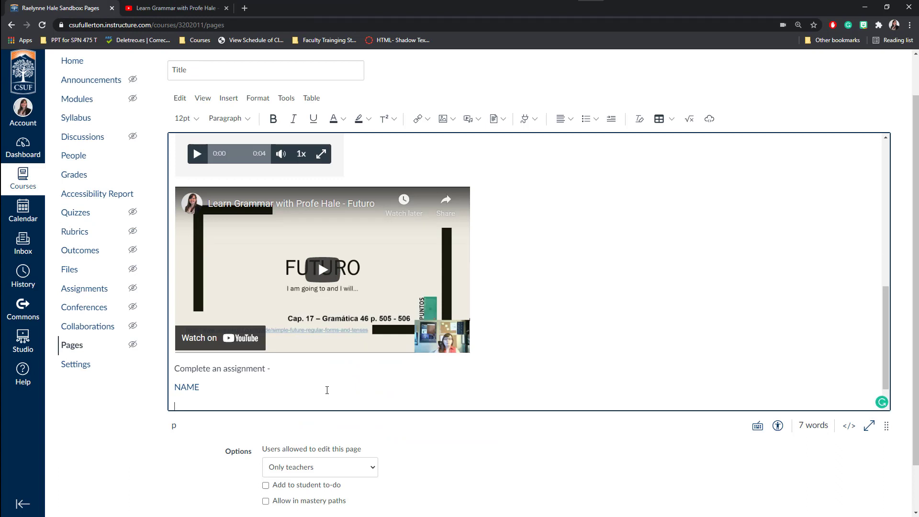
# Step: Examine the full list of external apps available for embedding in the page, from Canvas Studio through VoiceThread
pyautogui.click(535, 121)
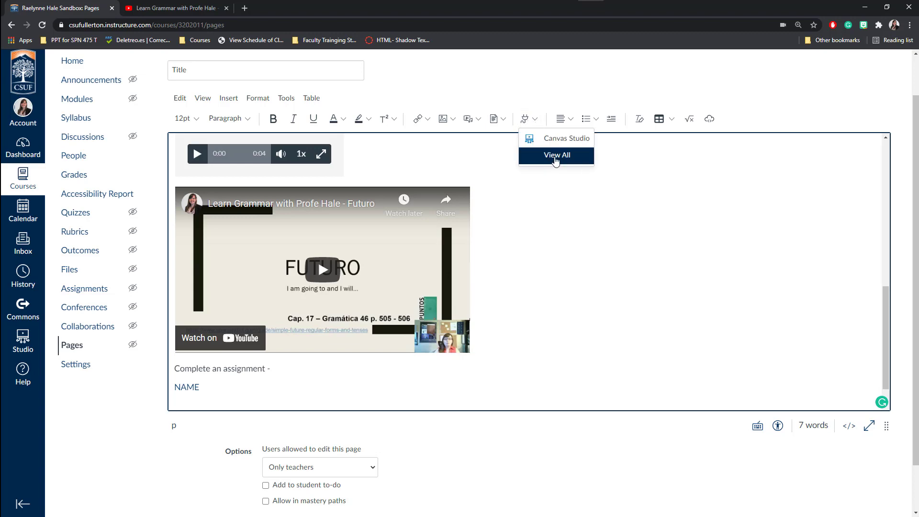
pyautogui.click(555, 158)
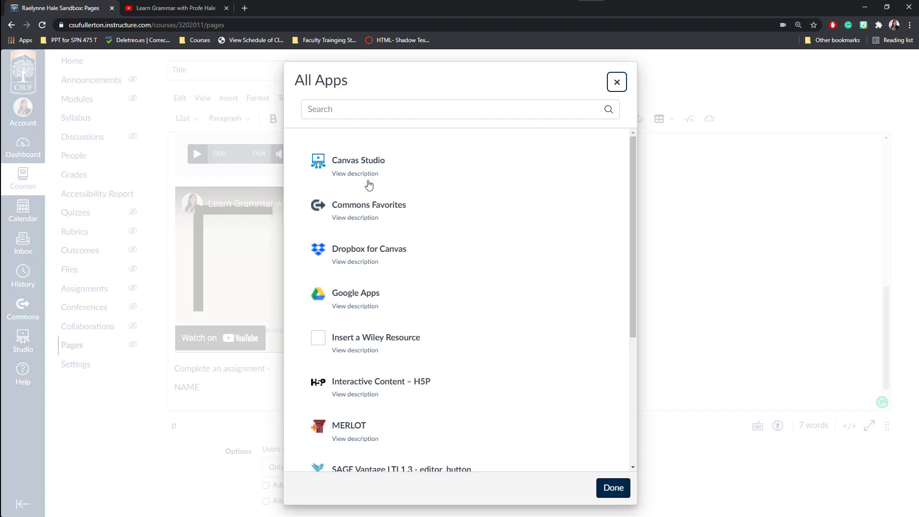
pyautogui.scroll(-3, 451, 265)
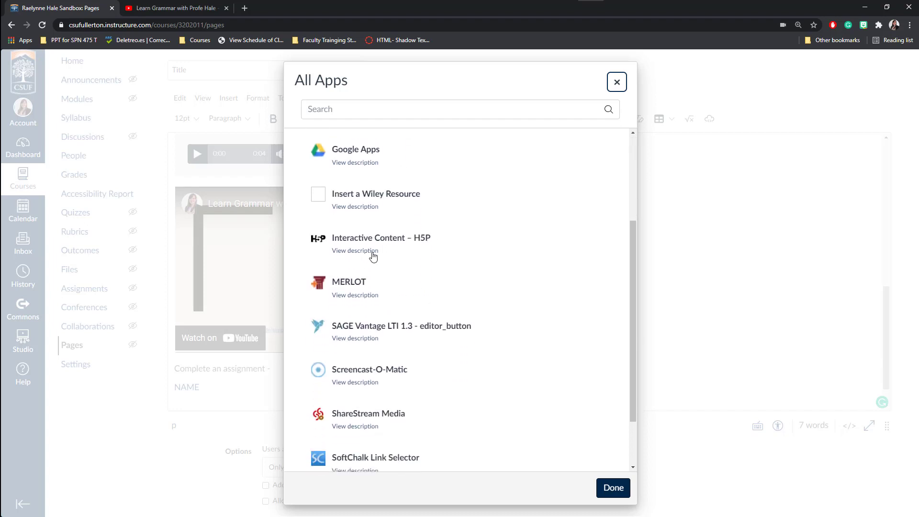
pyautogui.scroll(-2, 373, 257)
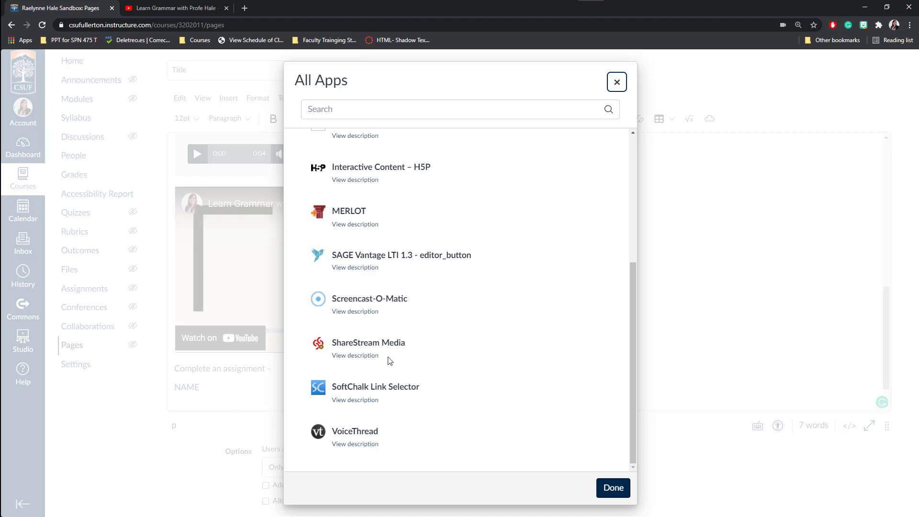
pyautogui.scroll(5, 388, 360)
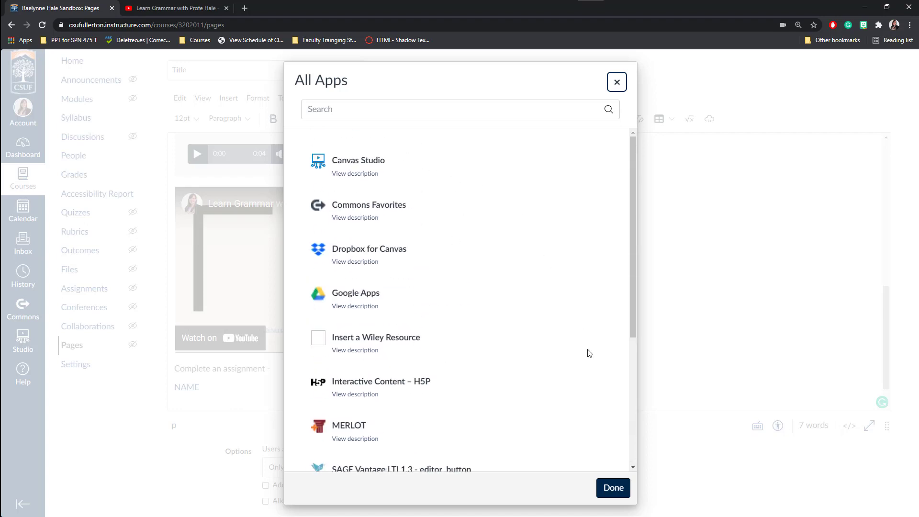
pyautogui.click(616, 82)
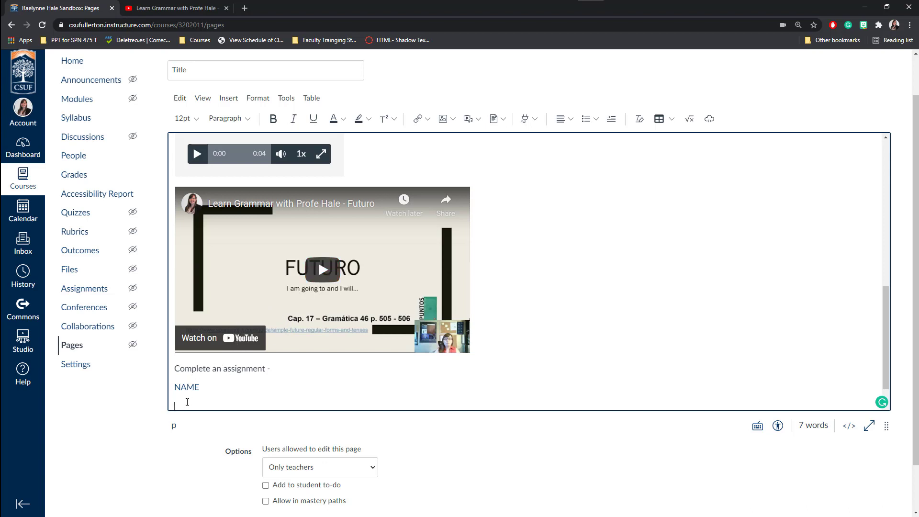
# Step: Add the line "Access the powerpoint below:" under the NAME link and start a new line after it
pyautogui.write('Access t')
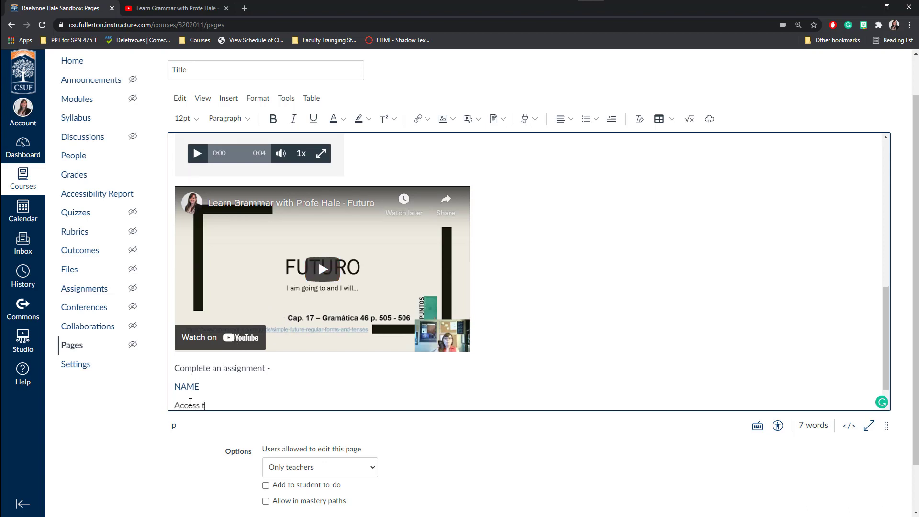
pyautogui.write('he powerpoint ')
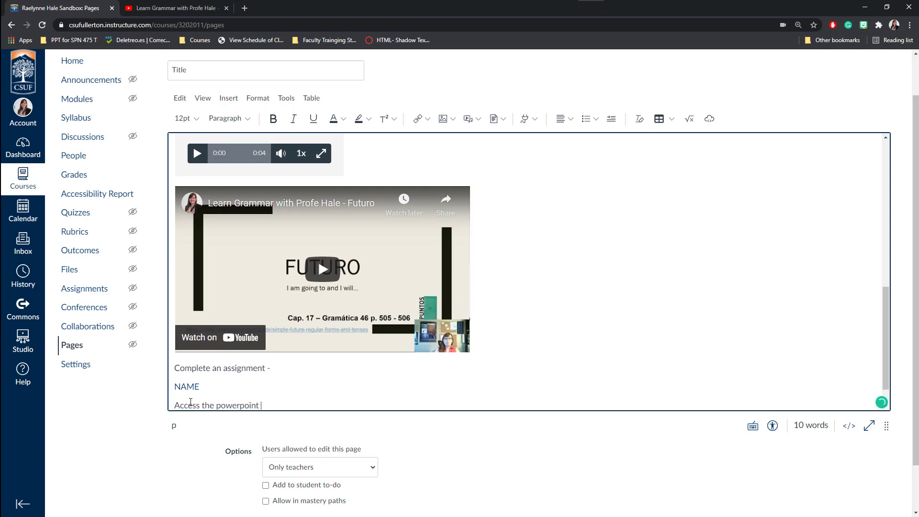
pyautogui.write('below>')
pyautogui.press('BackSpace')
pyautogui.write(':')
pyautogui.press('Return')
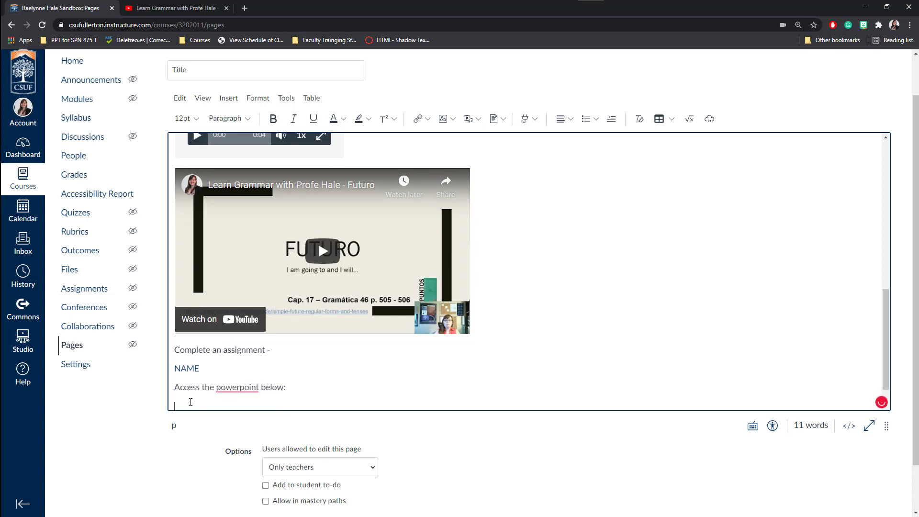
# Step: Upload the document Futuro - SPAN 102.pptx from the computer and insert it below the powerpoint line
pyautogui.click(505, 118)
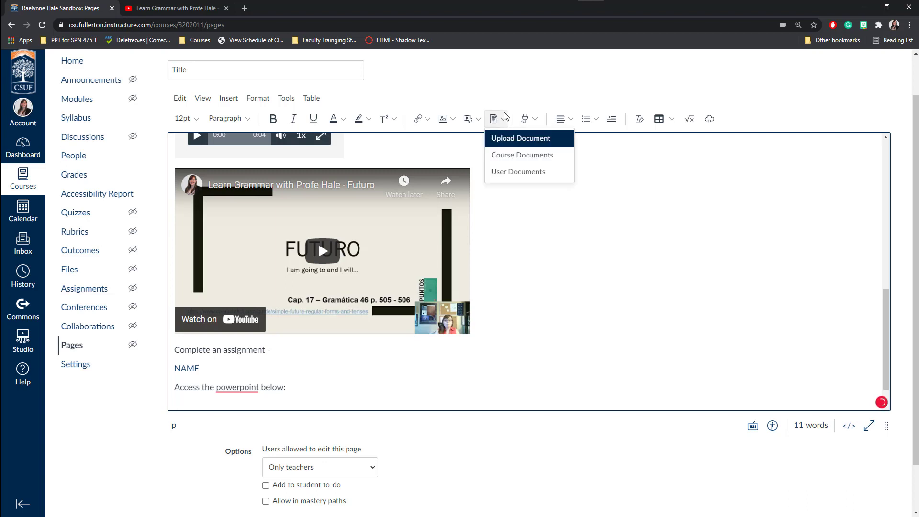
pyautogui.click(521, 139)
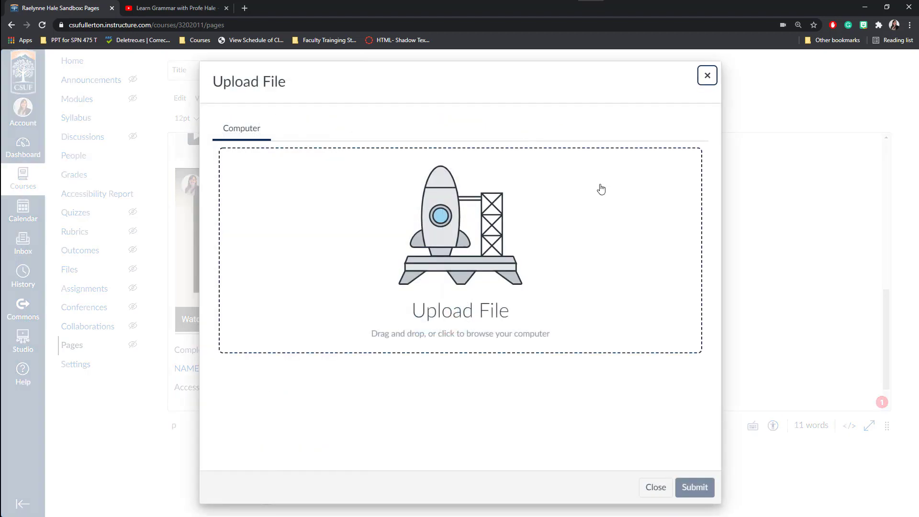
pyautogui.click(451, 236)
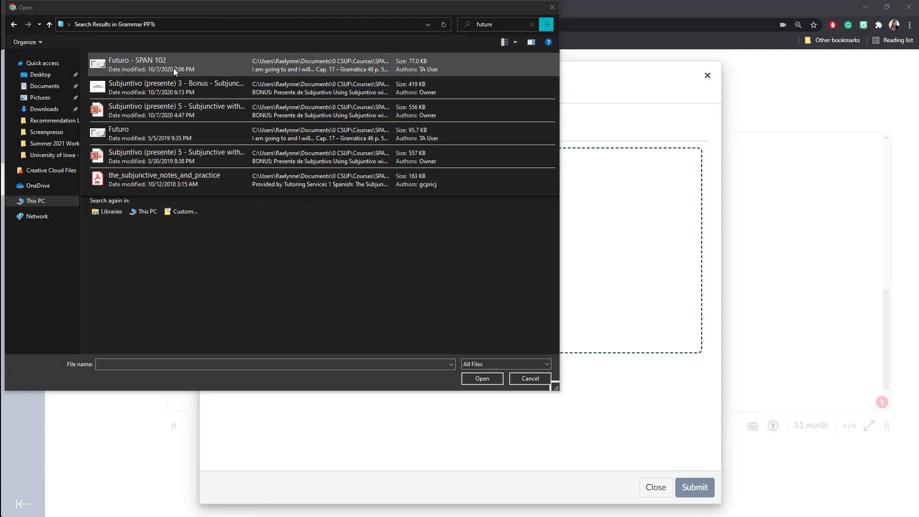
pyautogui.click(146, 62)
pyautogui.click(483, 378)
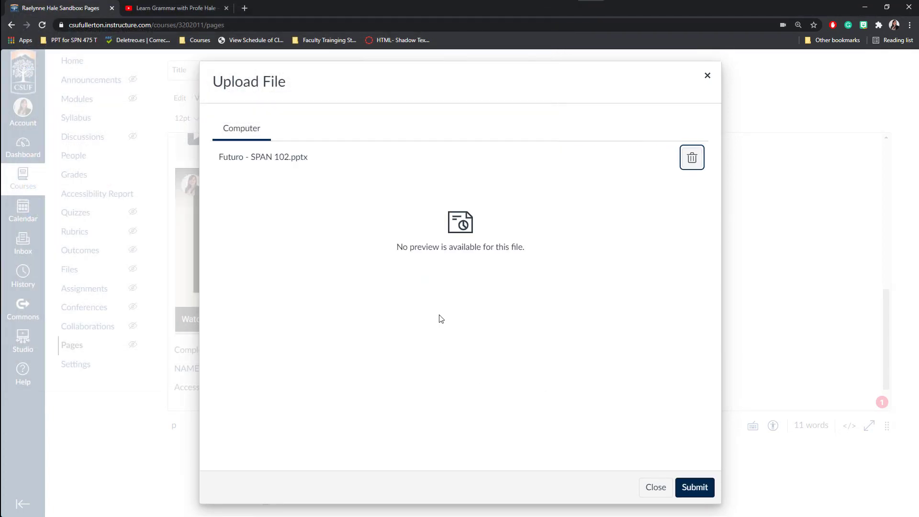
pyautogui.click(701, 488)
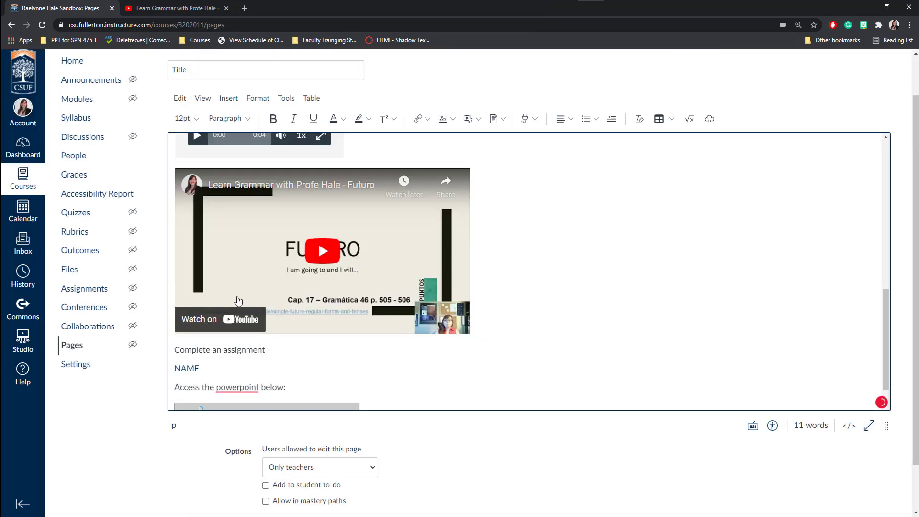
pyautogui.scroll(-1, 318, 351)
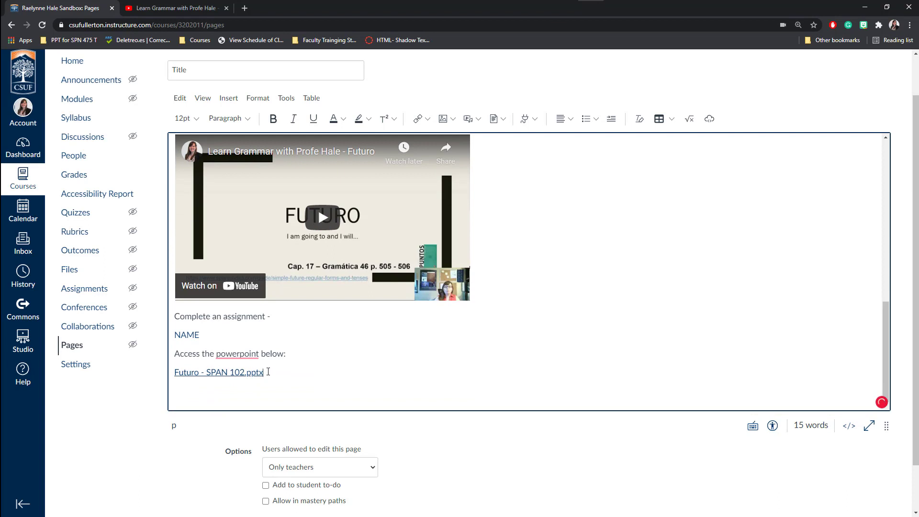
# Step: Change the inserted document link's text to "Futuro - SPAN 102 PowerPoint" in its link options
pyautogui.click(216, 374)
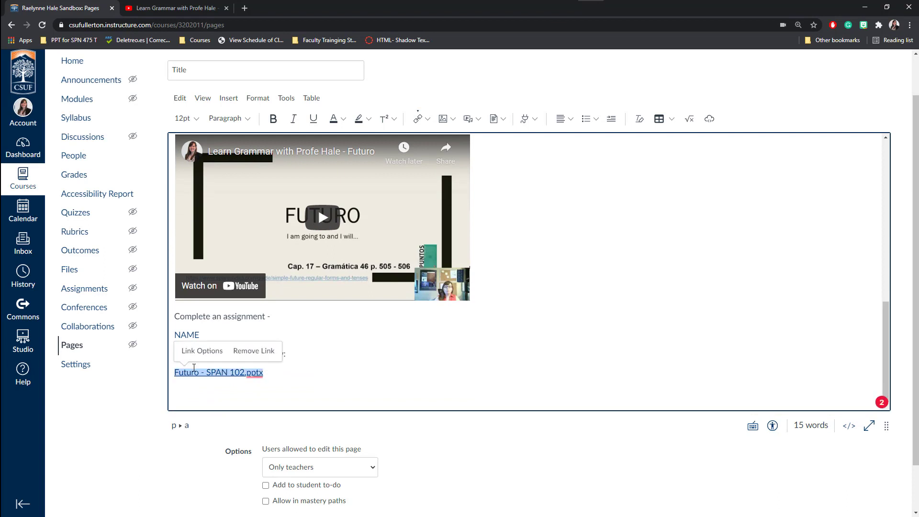
pyautogui.click(205, 351)
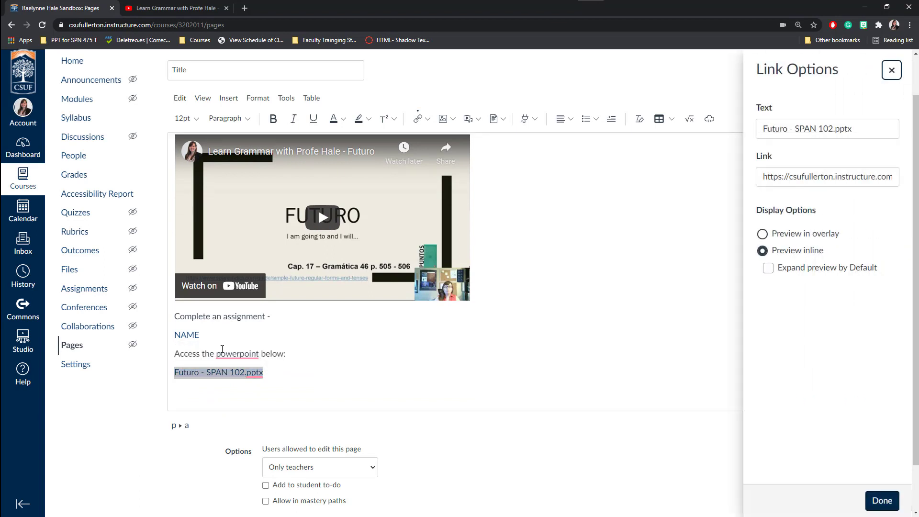
pyautogui.scroll(-1, 648, 278)
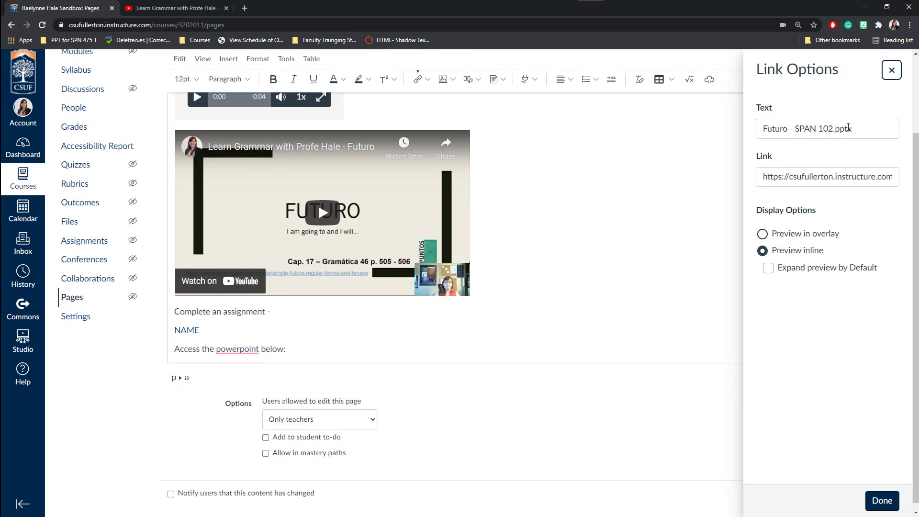
pyautogui.click(834, 130)
pyautogui.press('Delete')
pyautogui.press('Delete')
pyautogui.press('Delete')
pyautogui.press('Delete')
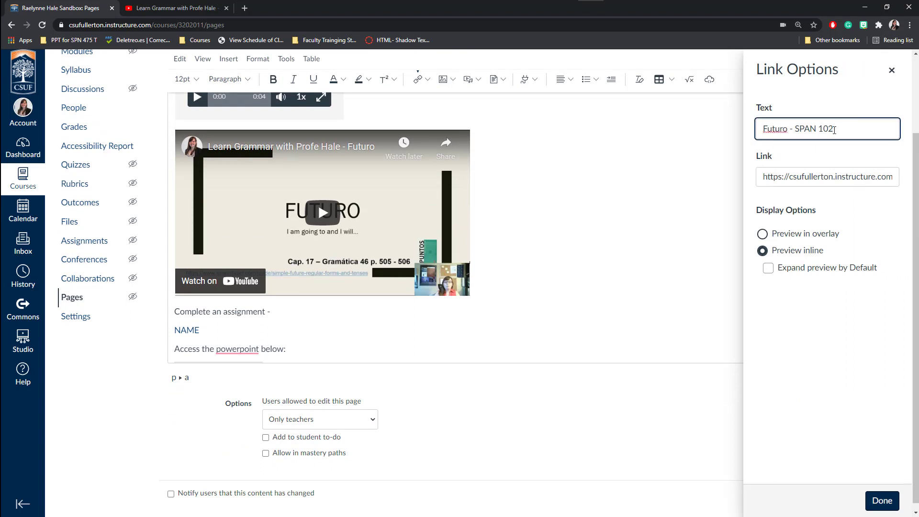
pyautogui.write('PowerPoint')
# Step: Review the document link's display options, keep Preview inline without default expansion, and apply the link changes
pyautogui.click(805, 177)
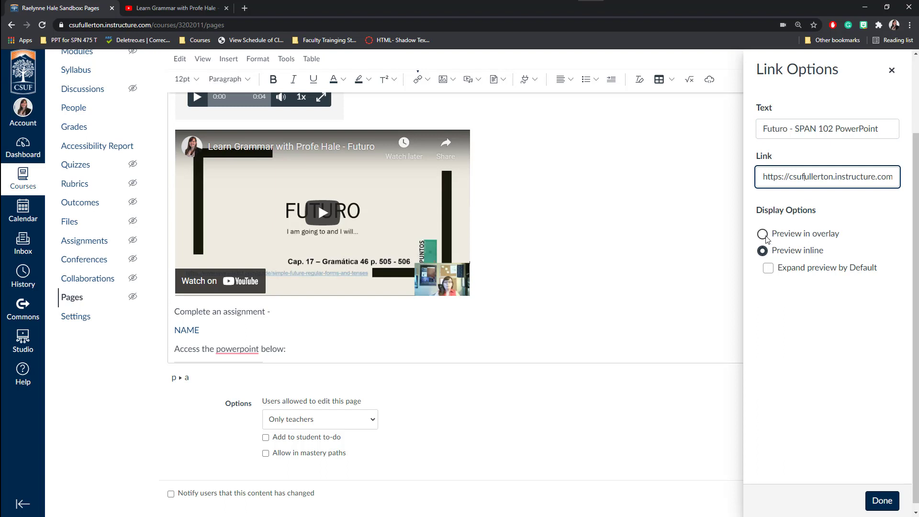
pyautogui.moveTo(772, 234); pyautogui.dragTo(851, 233)
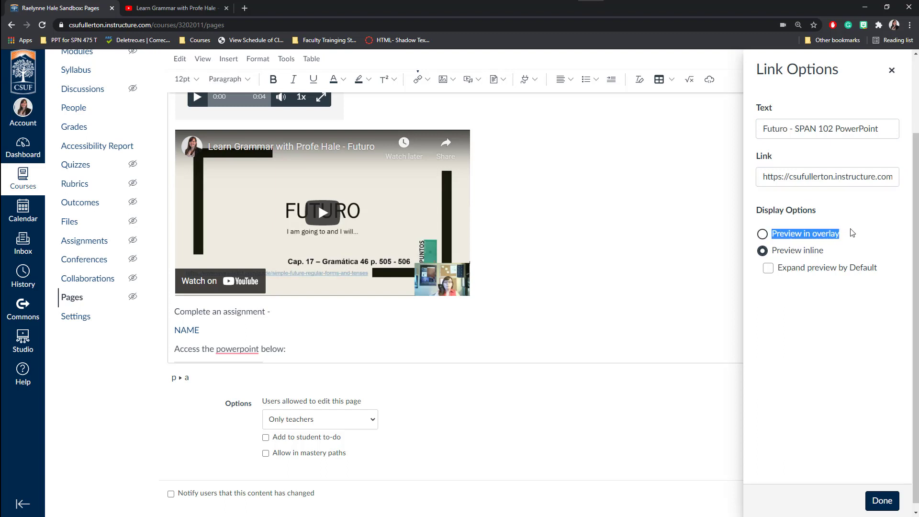
pyautogui.click(769, 269)
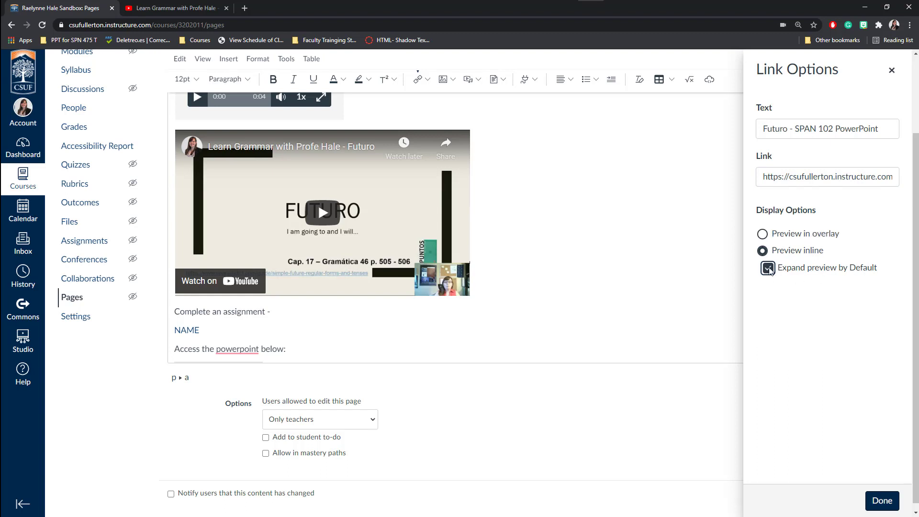
pyautogui.click(768, 269)
pyautogui.click(882, 501)
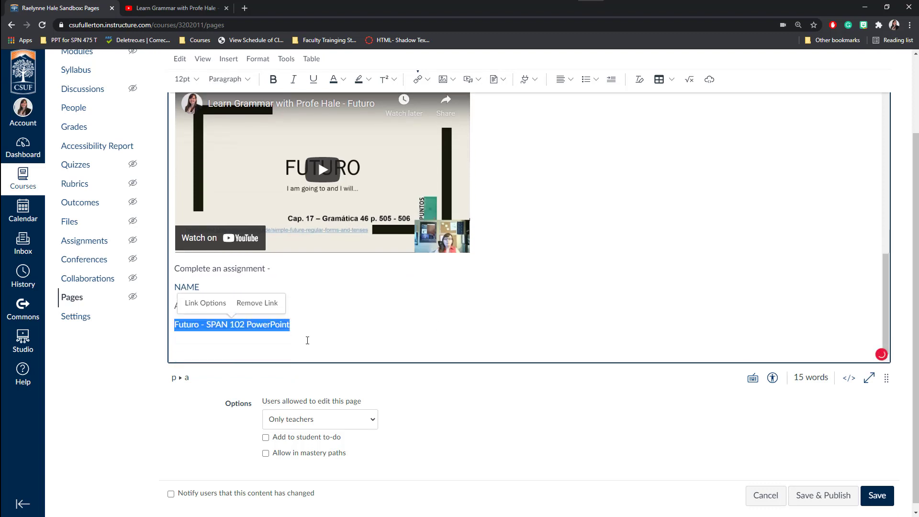
pyautogui.click(307, 340)
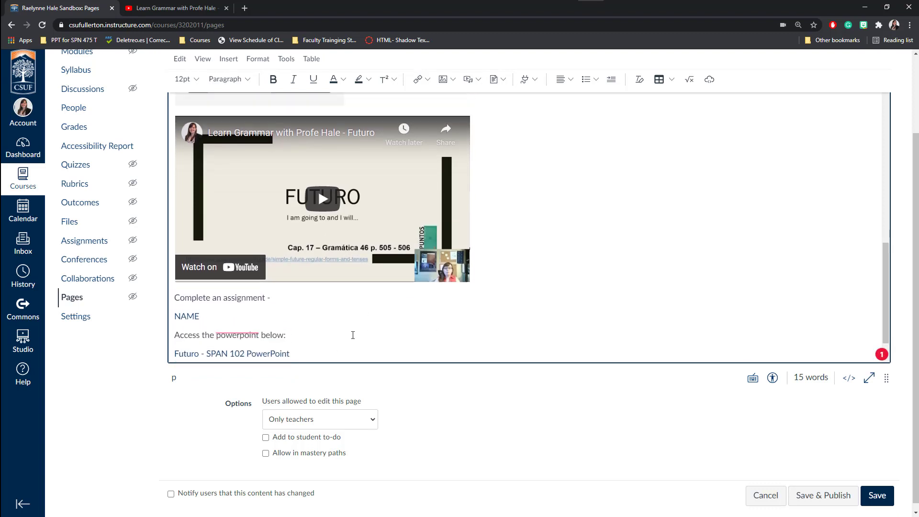
# Step: Try centre and right alignment on the subheading line, and return it to left alignment
pyautogui.scroll(10, 353, 335)
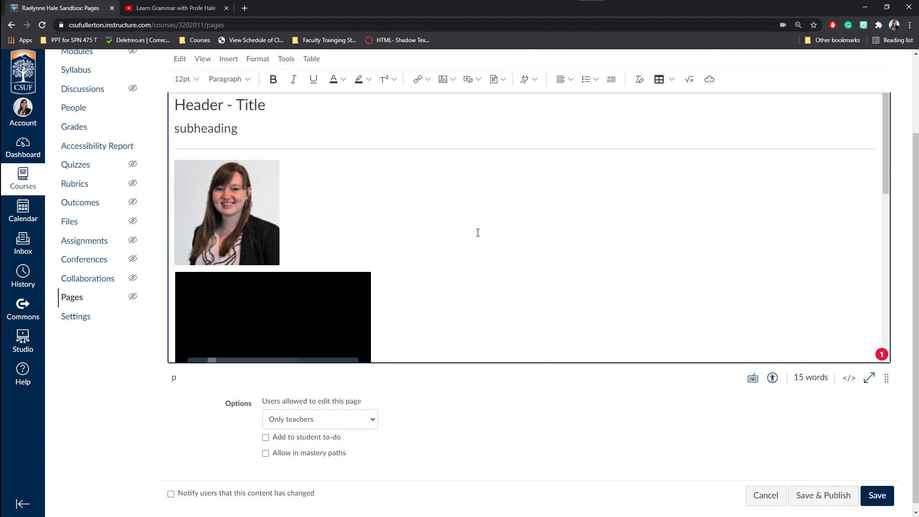
pyautogui.scroll(2, 478, 232)
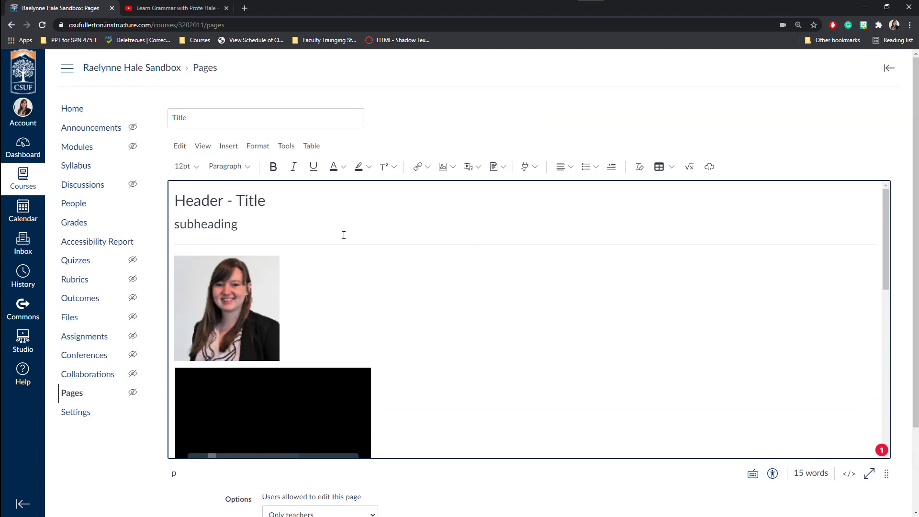
pyautogui.click(173, 226)
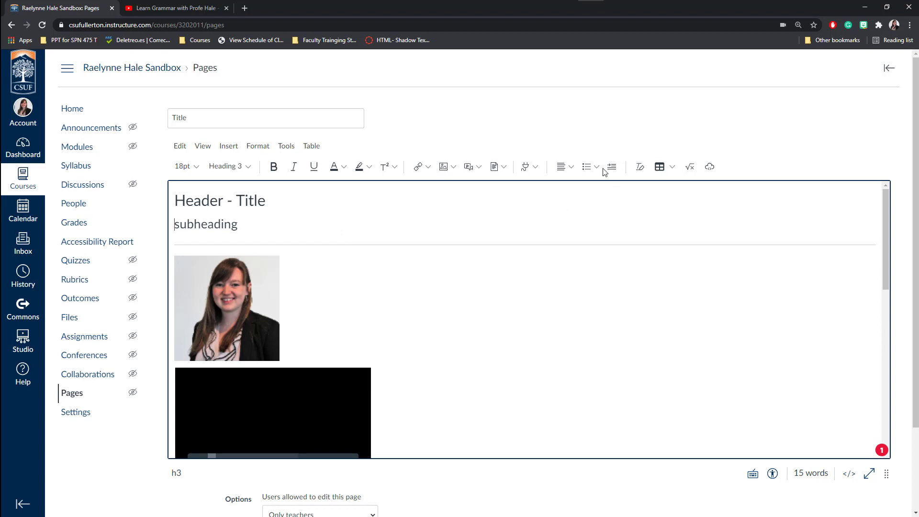
pyautogui.click(568, 168)
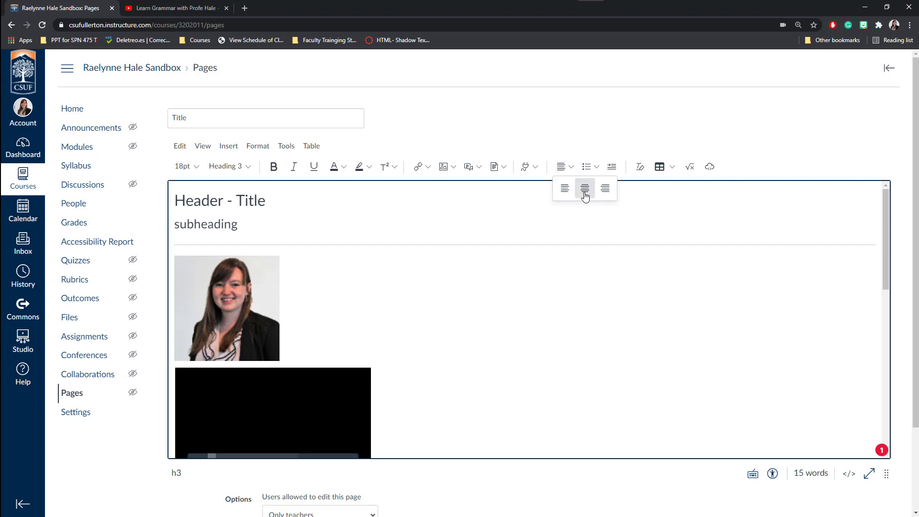
pyautogui.click(585, 193)
pyautogui.click(564, 168)
pyautogui.click(572, 169)
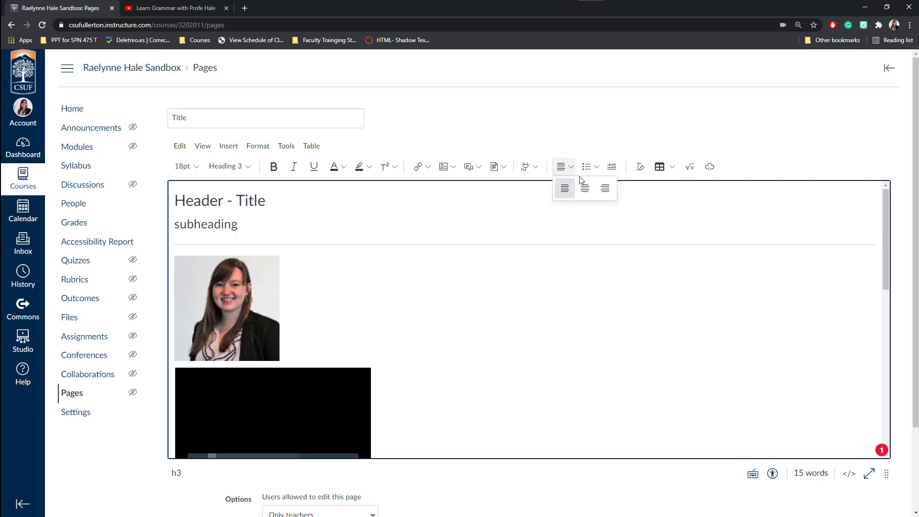
pyautogui.click(605, 188)
pyautogui.click(572, 169)
pyautogui.click(564, 188)
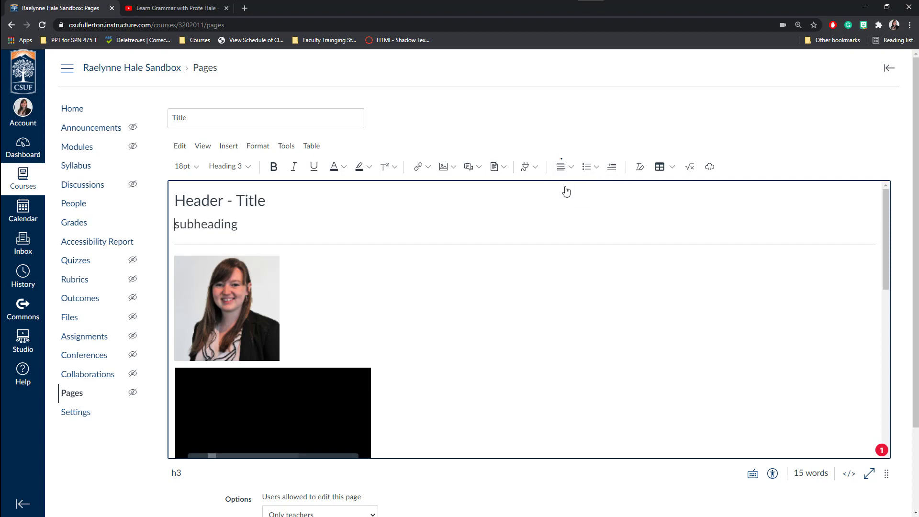
# Step: Start a numbered list on a new line directly below the subheading
pyautogui.click(430, 223)
pyautogui.press('Return')
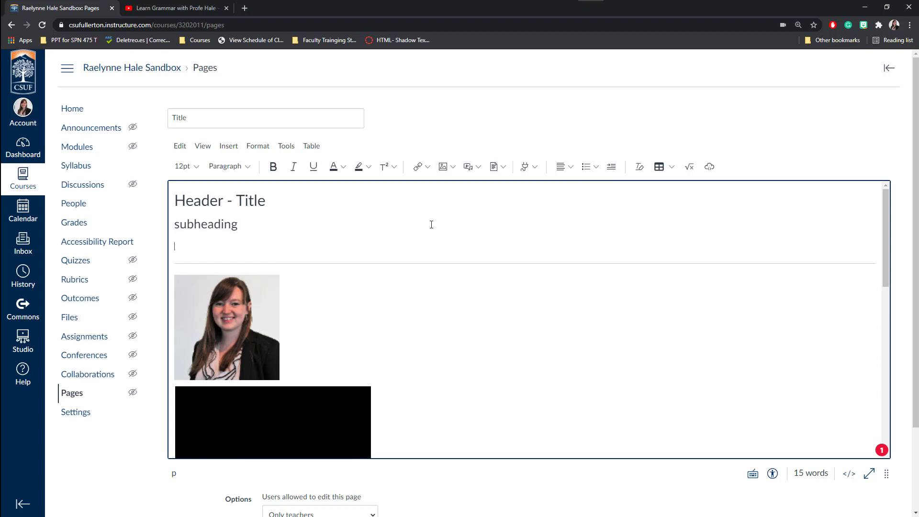
pyautogui.click(597, 167)
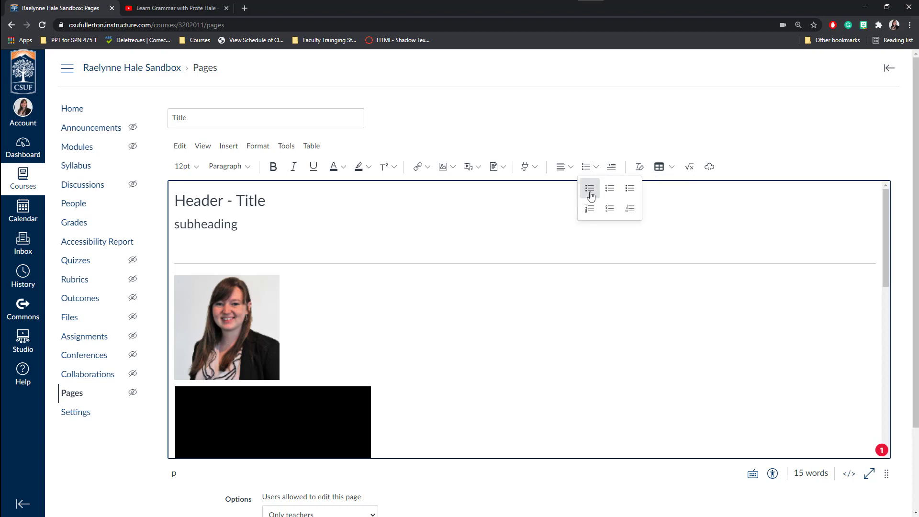
pyautogui.click(590, 209)
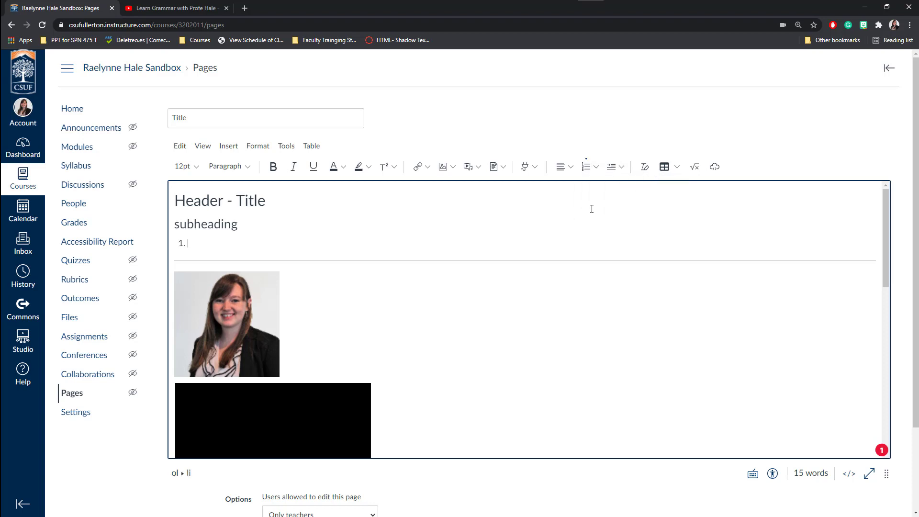
# Step: Fill the numbered list with "step 1", "step 2" and "step 3", and end the list with a plain line below
pyautogui.write('step 1')
pyautogui.press('Return')
pyautogui.write('ste')
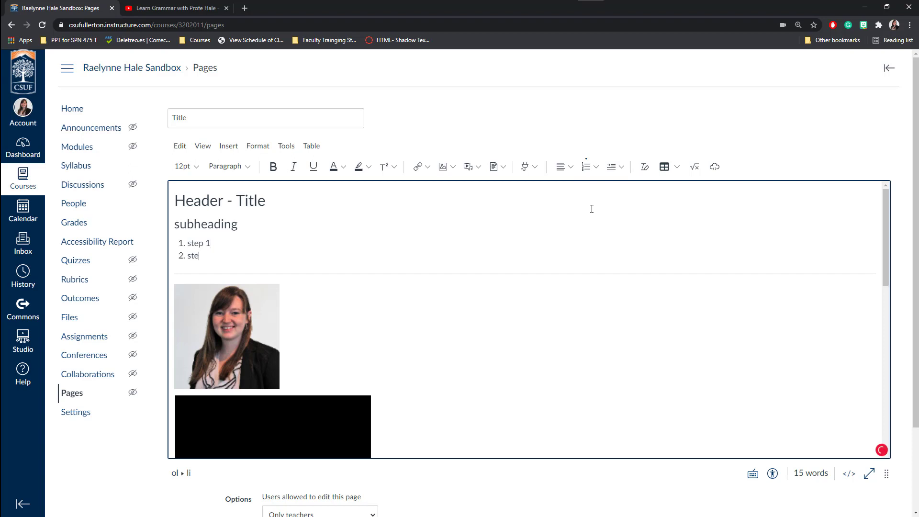
pyautogui.write('p 2')
pyautogui.press('Return')
pyautogui.write('step 3')
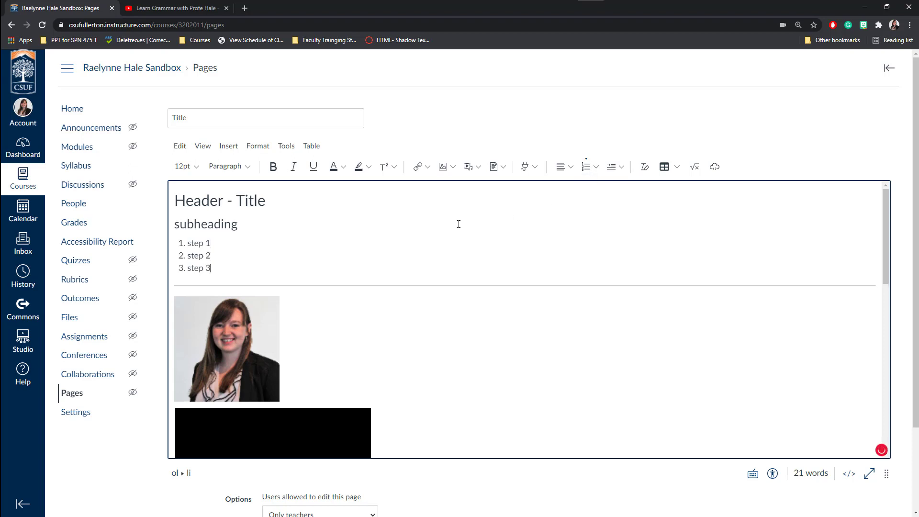
pyautogui.press('Return')
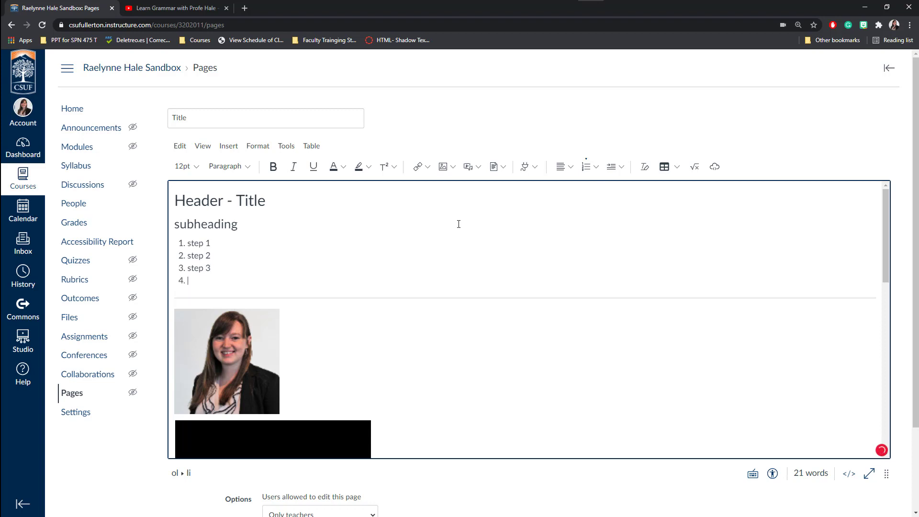
pyautogui.press('Return')
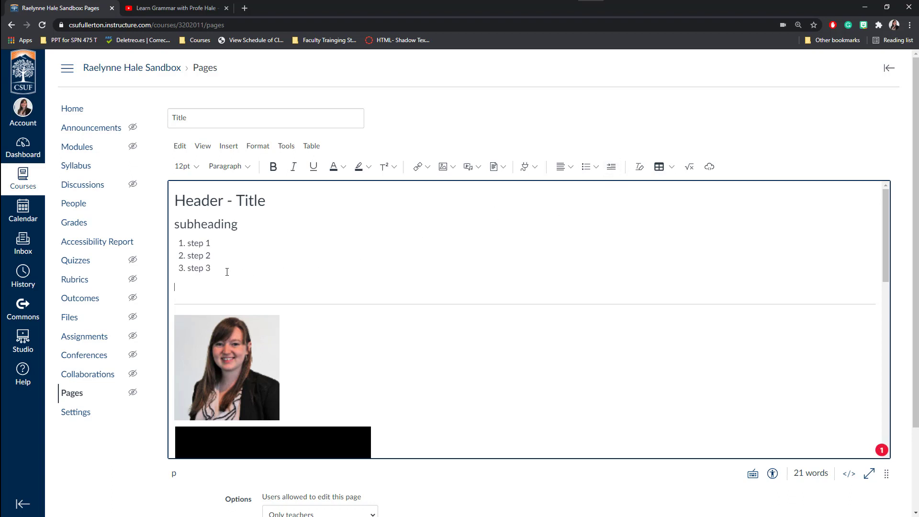
# Step: Try indenting the three-item numbered list one level, and return it to its original indentation
pyautogui.moveTo(227, 272); pyautogui.dragTo(187, 241)
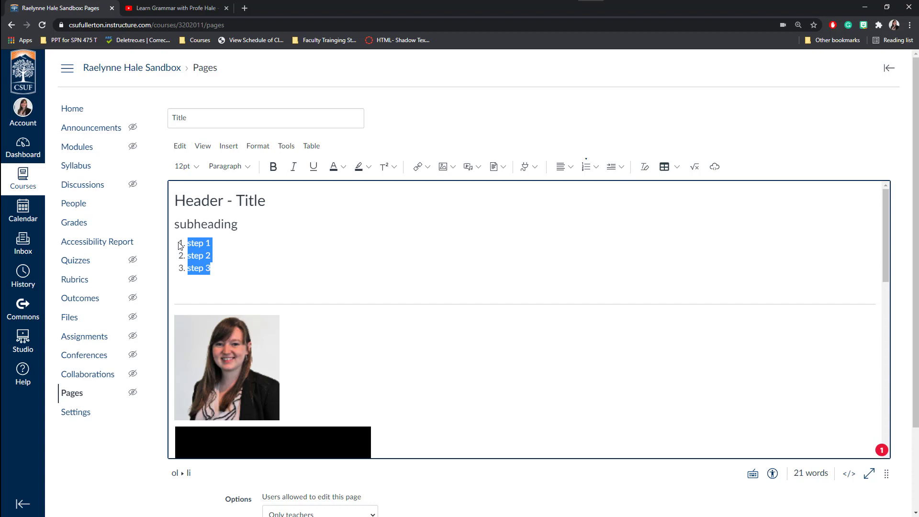
pyautogui.click(612, 167)
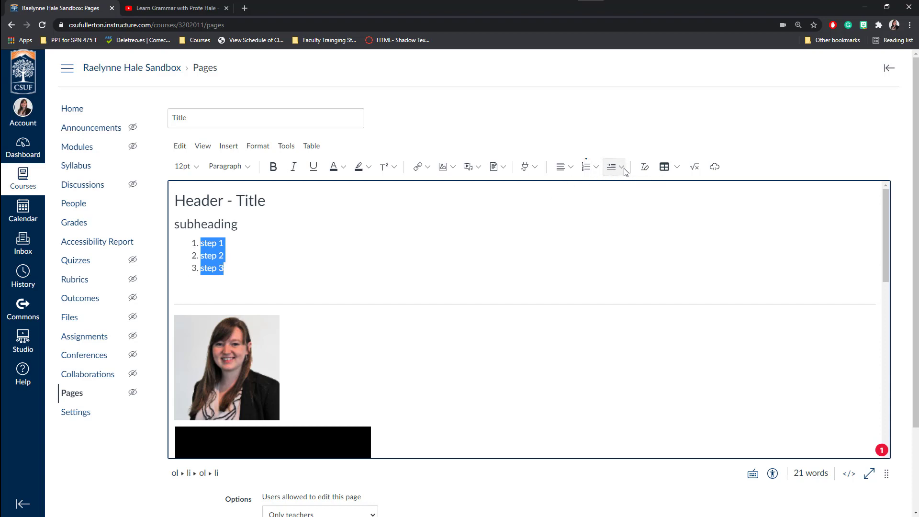
pyautogui.click(624, 172)
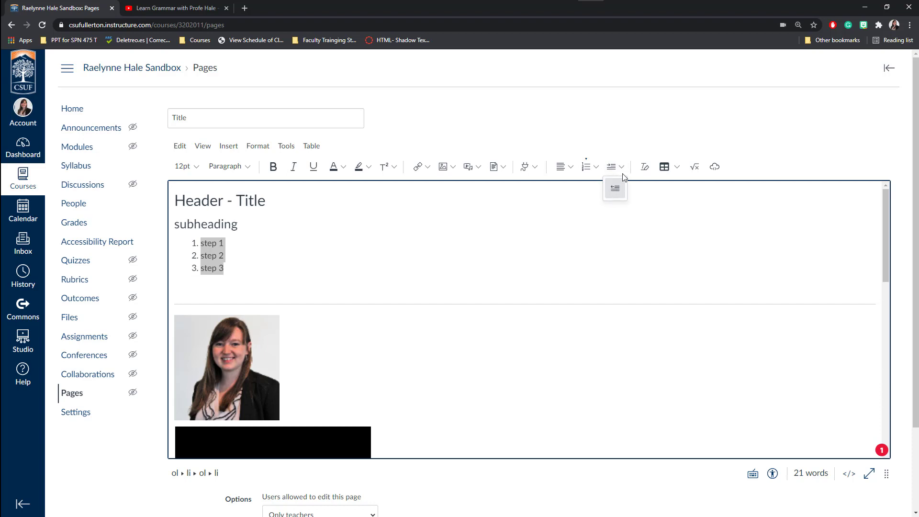
pyautogui.click(615, 188)
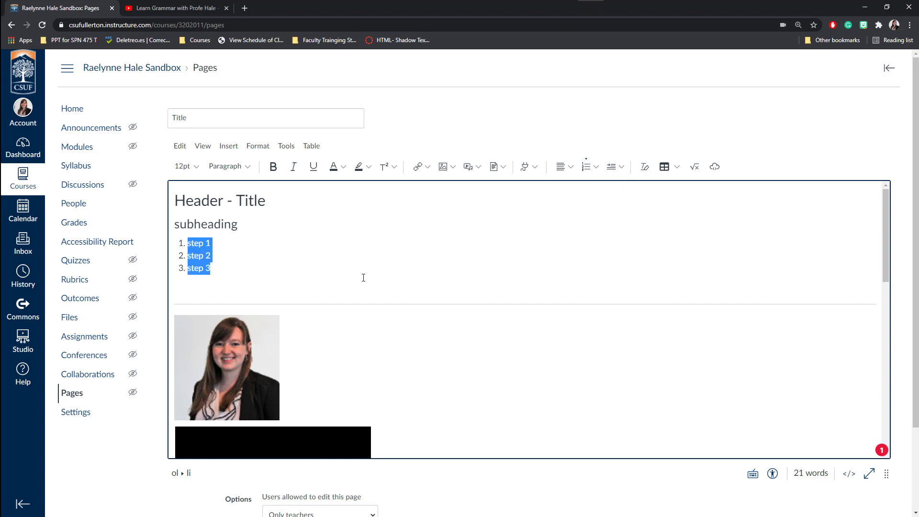
pyautogui.click(379, 291)
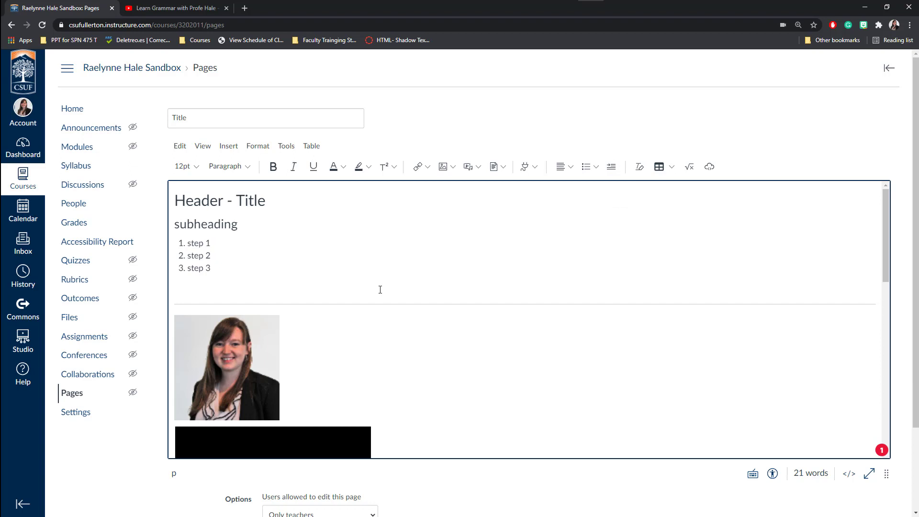
# Step: View the editor's keyboard shortcuts list and run the accessibility checker on the page content
pyautogui.scroll(-3, 379, 287)
pyautogui.scroll(-2, 620, 455)
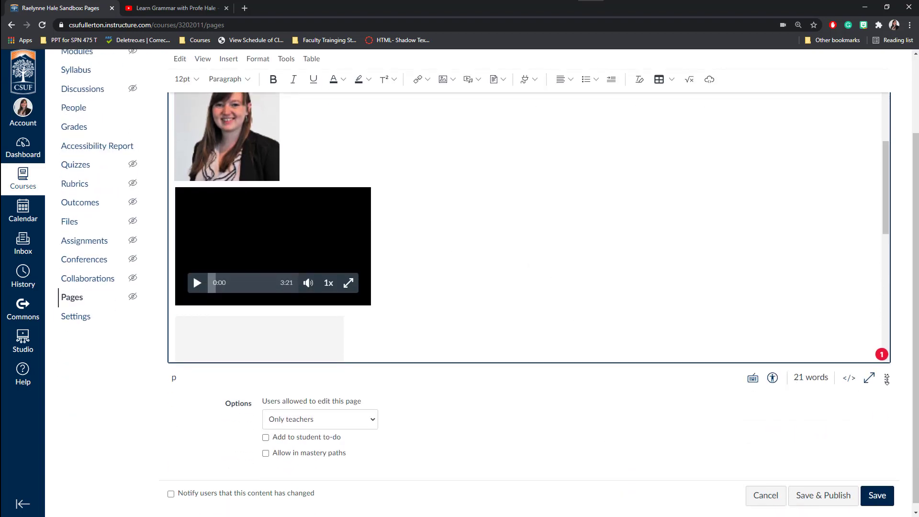
pyautogui.click(753, 378)
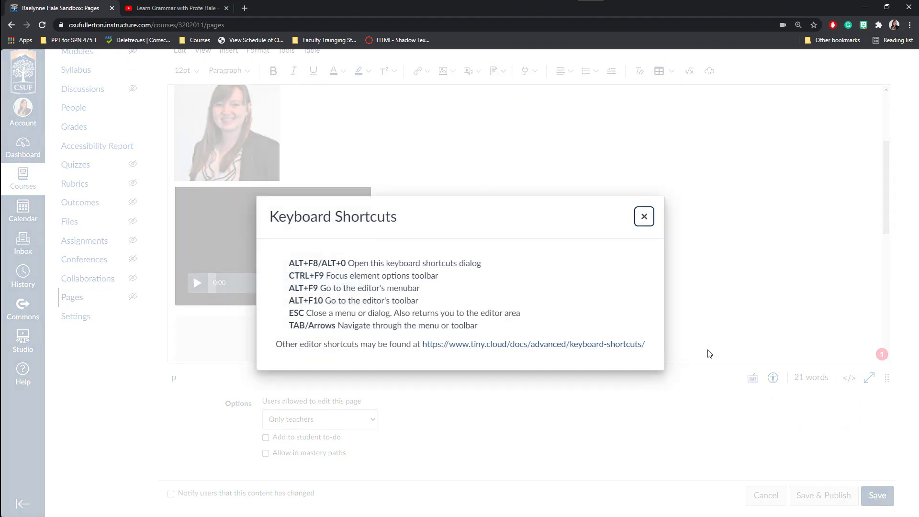
pyautogui.click(644, 217)
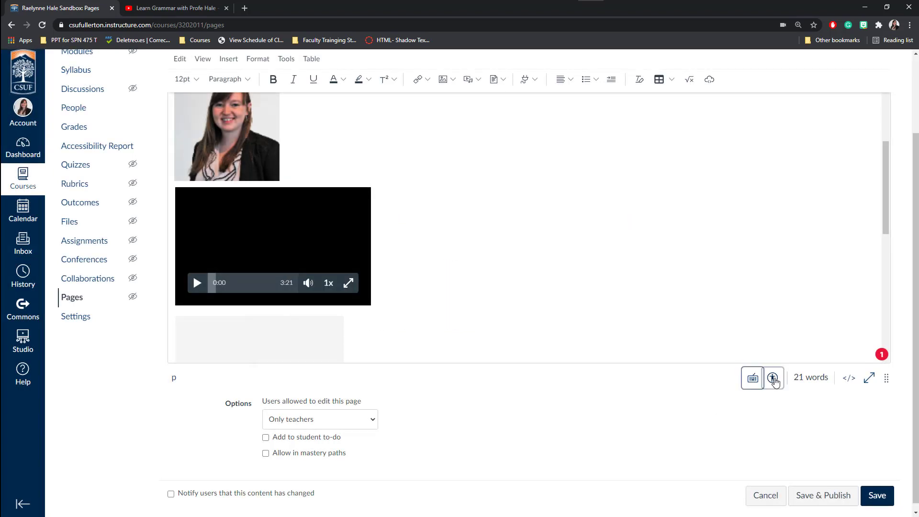
pyautogui.click(773, 378)
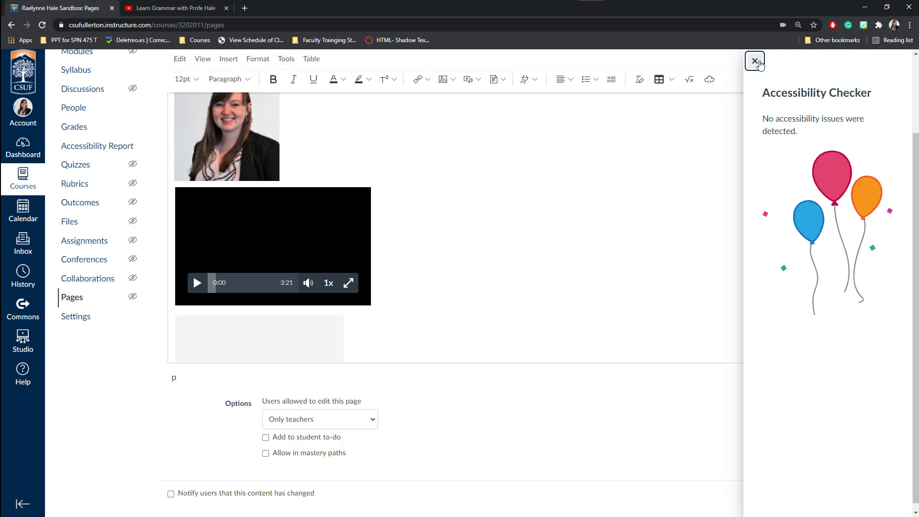
pyautogui.click(755, 61)
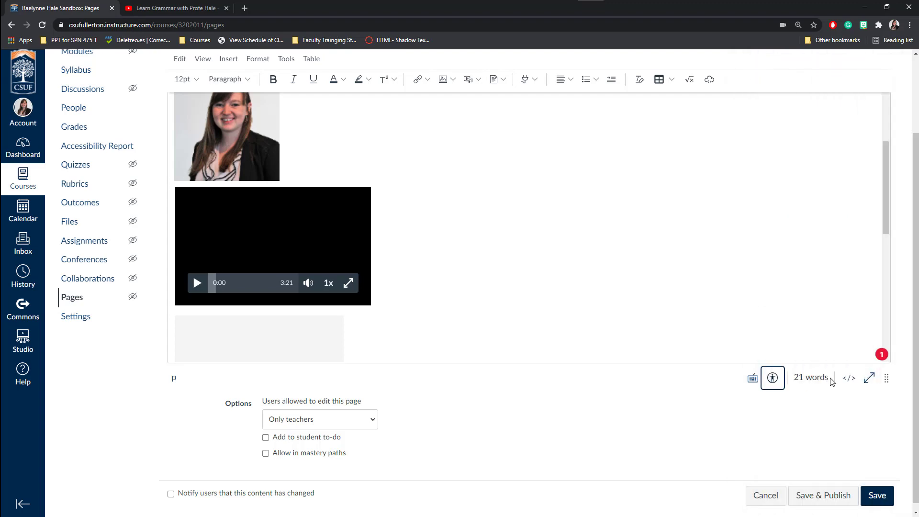
# Step: Inspect the page's raw HTML, return to the visual editor, and try resizing the editing area's height
pyautogui.click(849, 379)
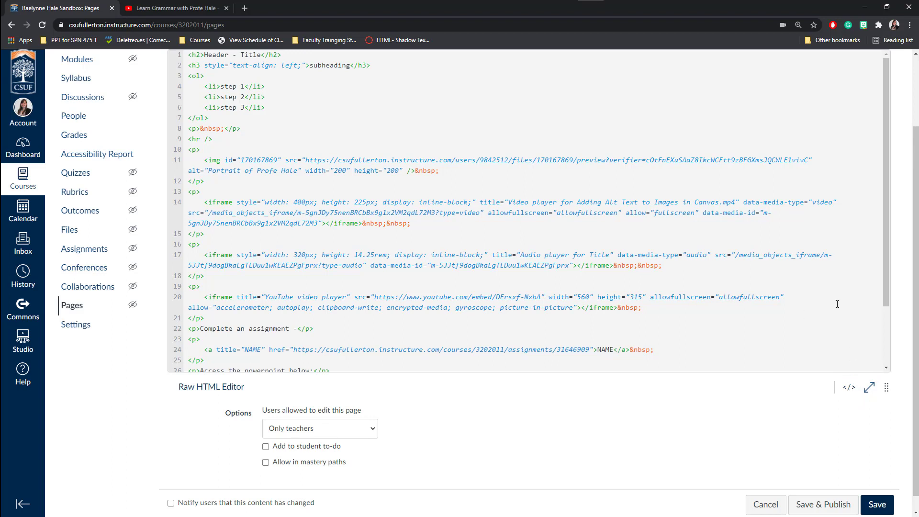
pyautogui.click(850, 387)
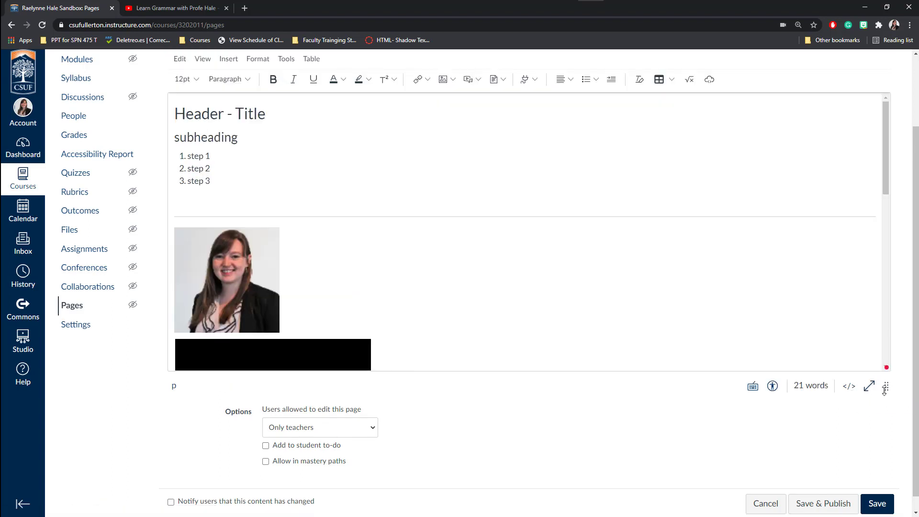
pyautogui.moveTo(887, 385); pyautogui.dragTo(886, 479)
pyautogui.scroll(-3, 797, 358)
pyautogui.scroll(-3, 899, 420)
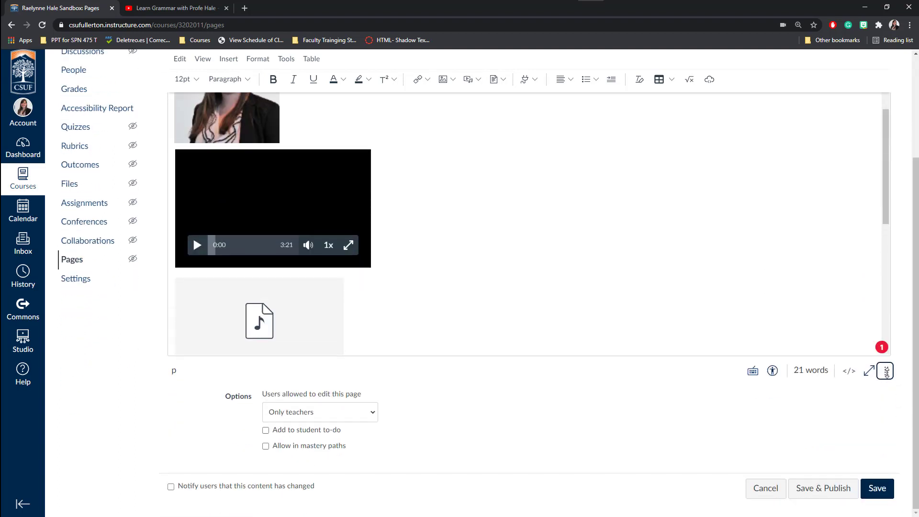
pyautogui.moveTo(886, 372); pyautogui.dragTo(872, 327)
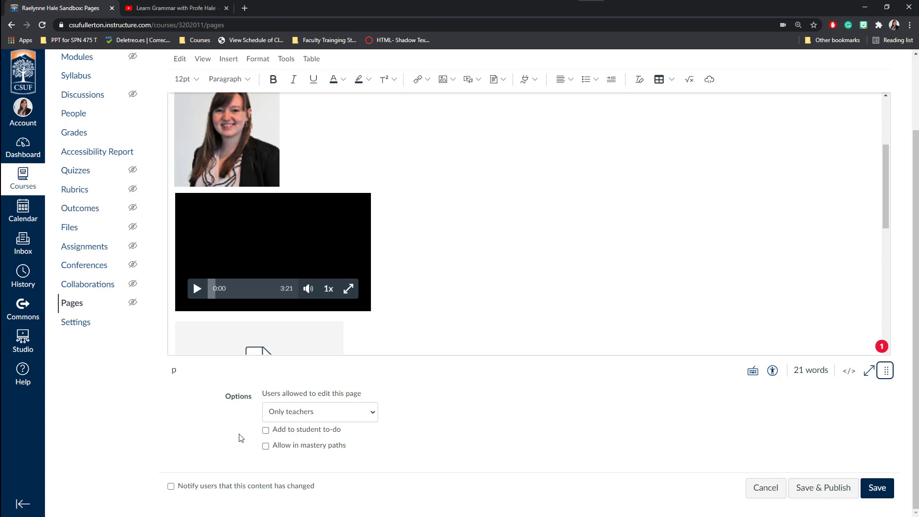
# Step: Review the choices for users allowed to edit this page, keeping Only teachers
pyautogui.click(299, 411)
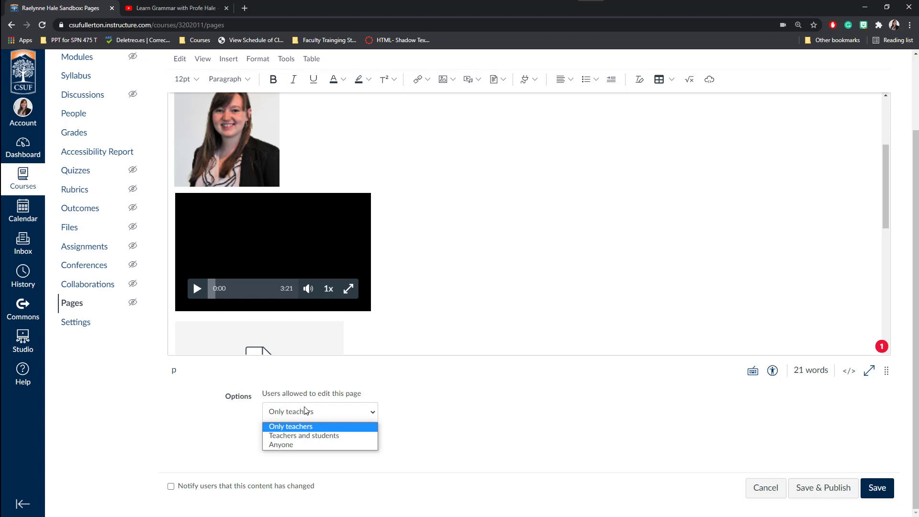
pyautogui.click(378, 399)
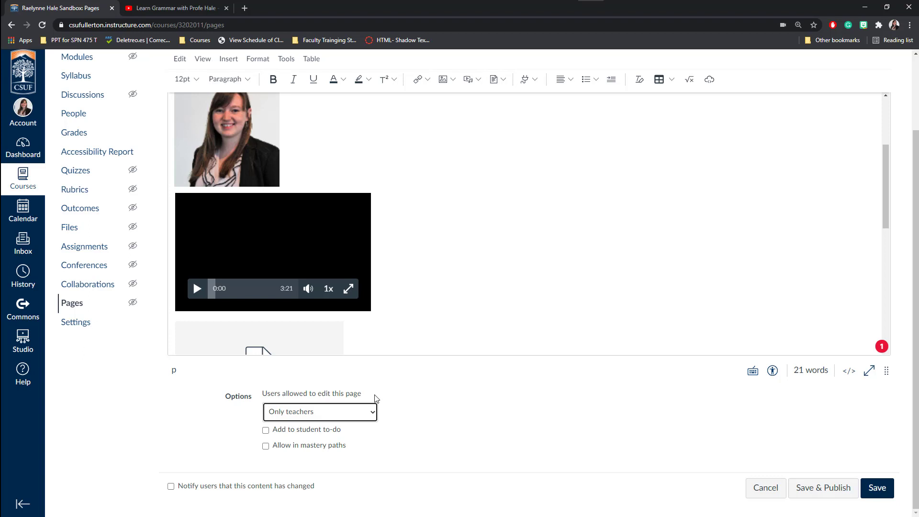
pyautogui.click(309, 415)
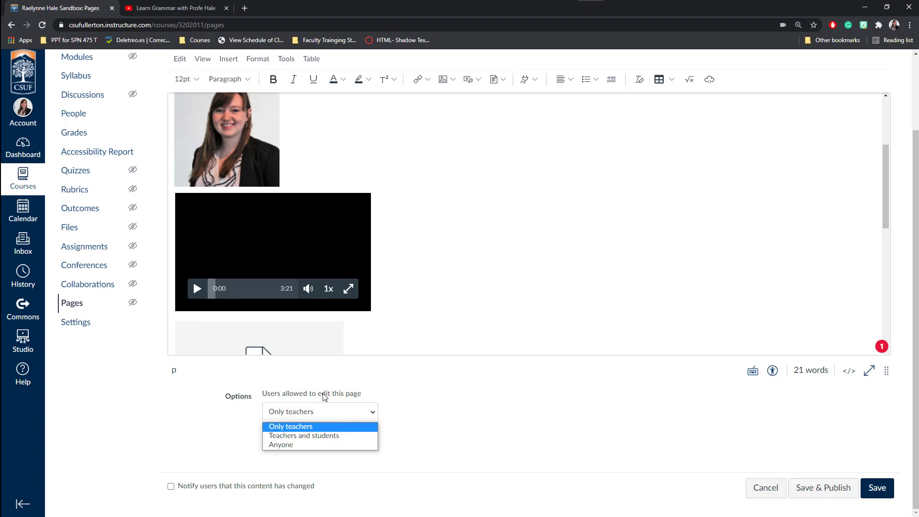
pyautogui.click(302, 398)
pyautogui.click(242, 437)
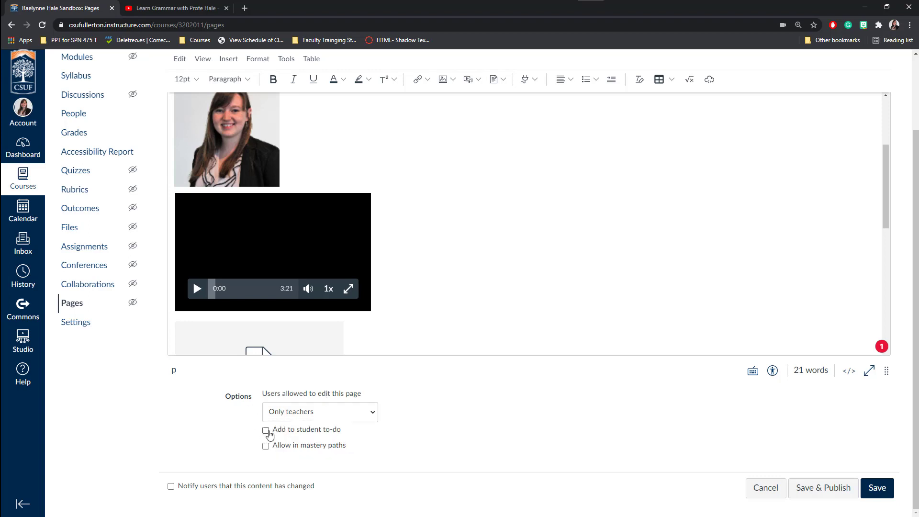
# Step: Add the page to the student to-do list with the date Mar 31 11:59pm
pyautogui.click(267, 432)
pyautogui.scroll(-1, 297, 421)
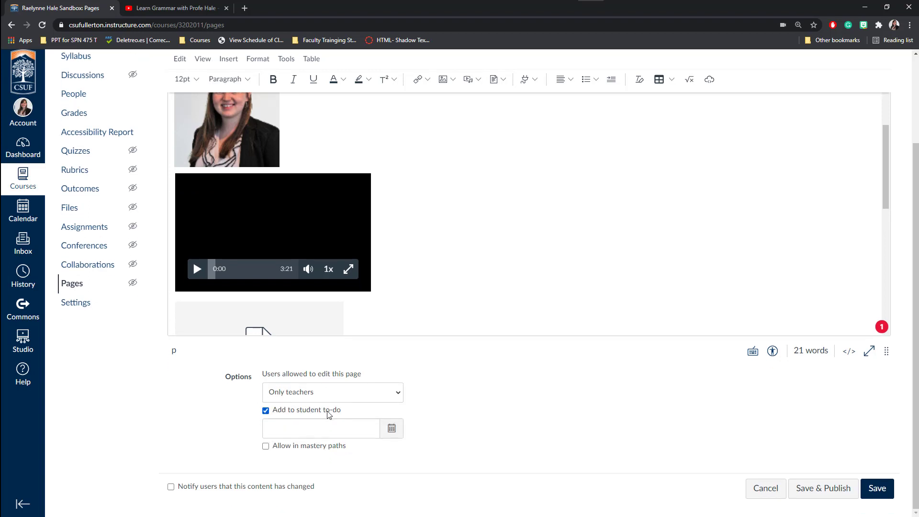
pyautogui.click(391, 430)
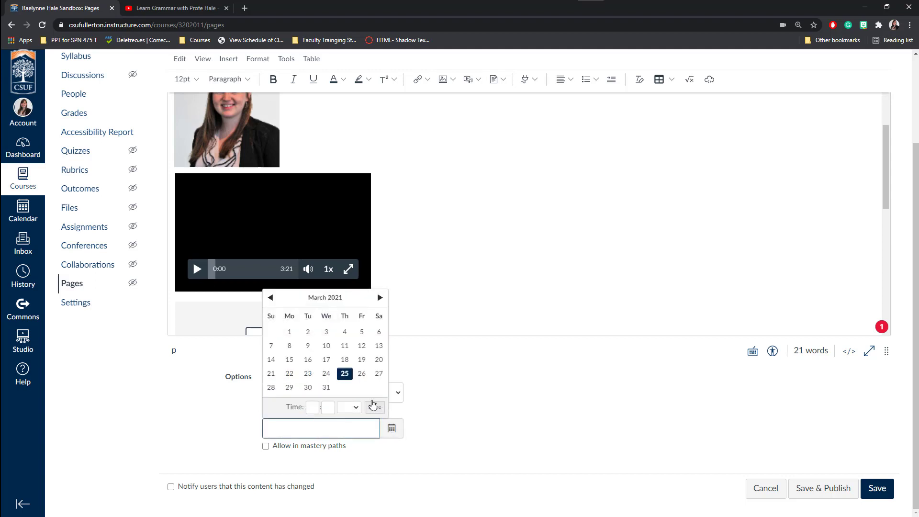
pyautogui.click(327, 388)
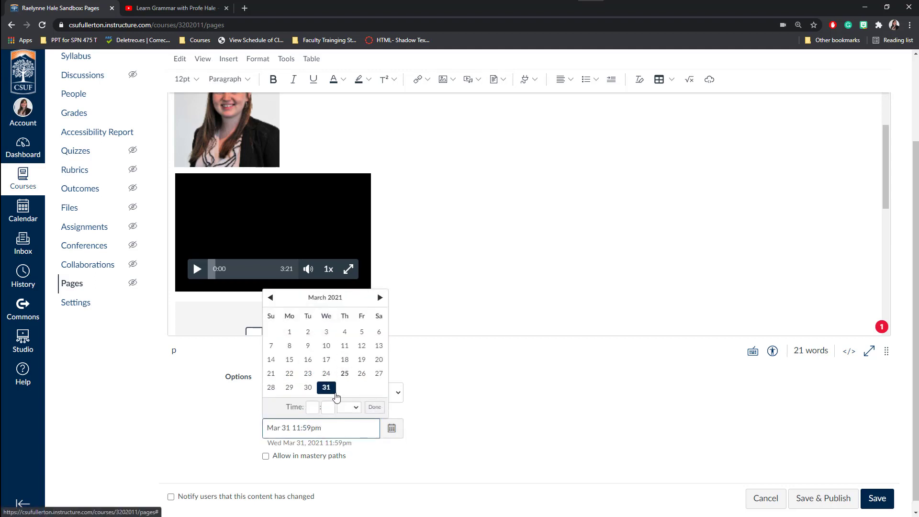
pyautogui.click(309, 410)
pyautogui.click(423, 411)
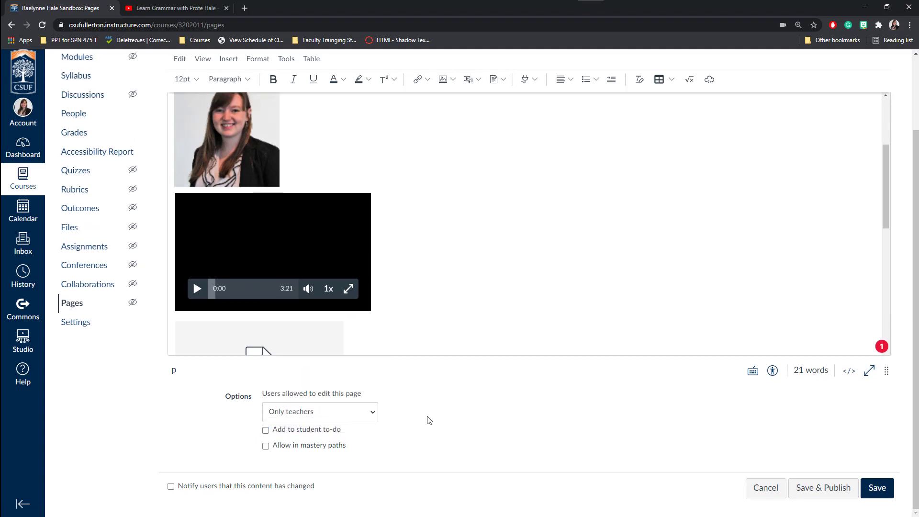
pyautogui.click(288, 433)
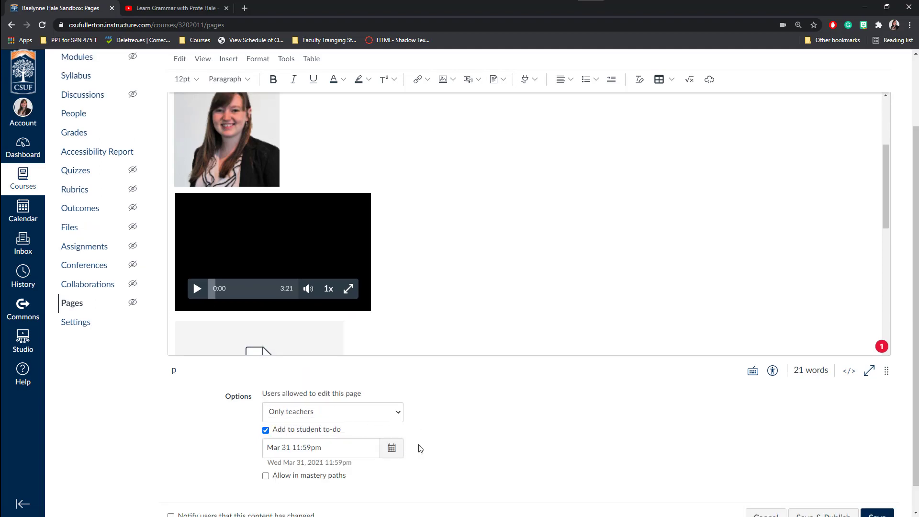
# Step: Save and publish the page without notifying users that the content has changed
pyautogui.scroll(-1, 438, 448)
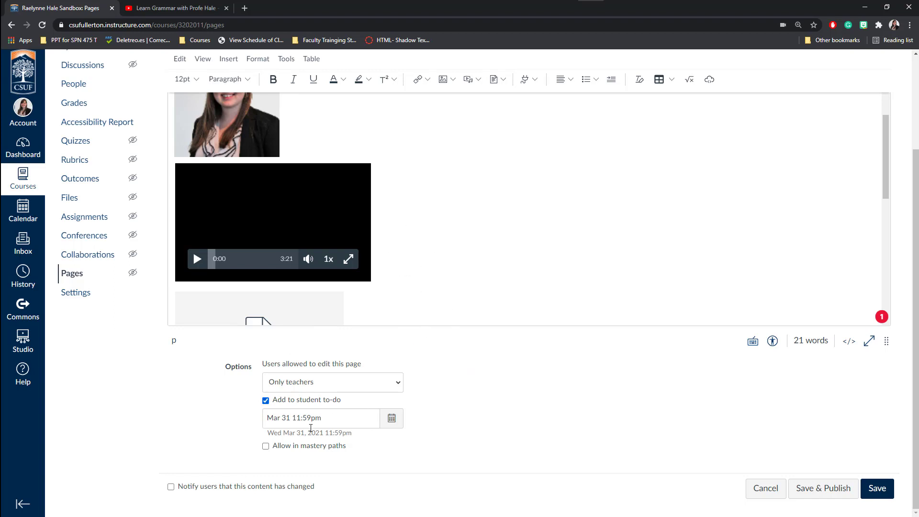
pyautogui.click(171, 486)
pyautogui.click(170, 488)
pyautogui.click(824, 493)
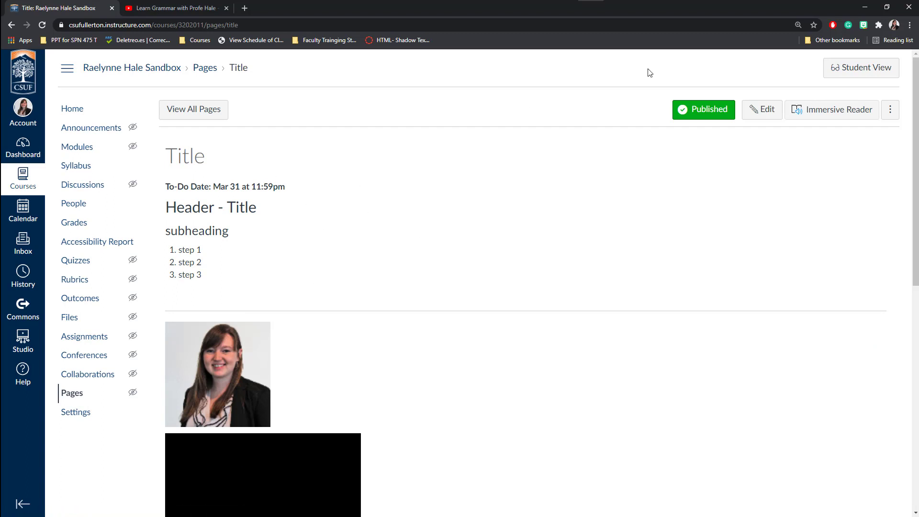
# Step: Open the published page in Student View and test playback of the uploaded video and the audio recording
pyautogui.click(846, 73)
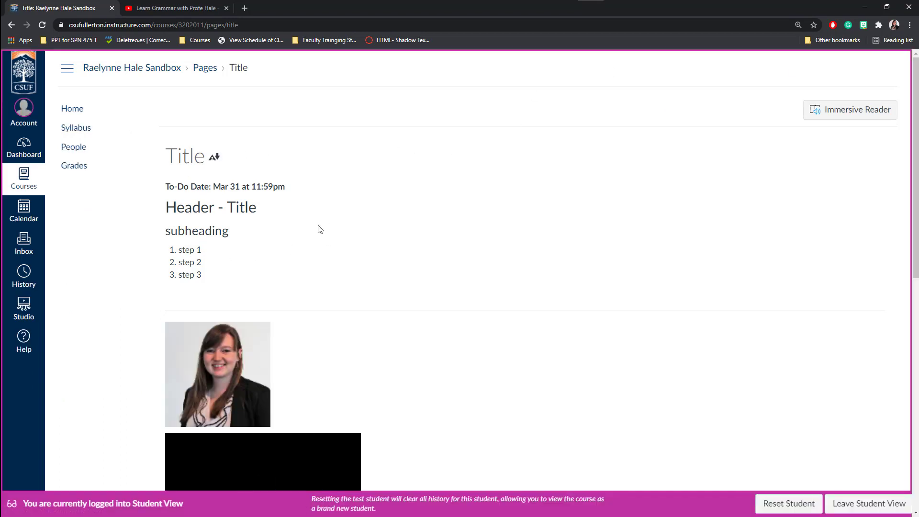
pyautogui.scroll(-4, 353, 222)
pyautogui.scroll(-3, 276, 207)
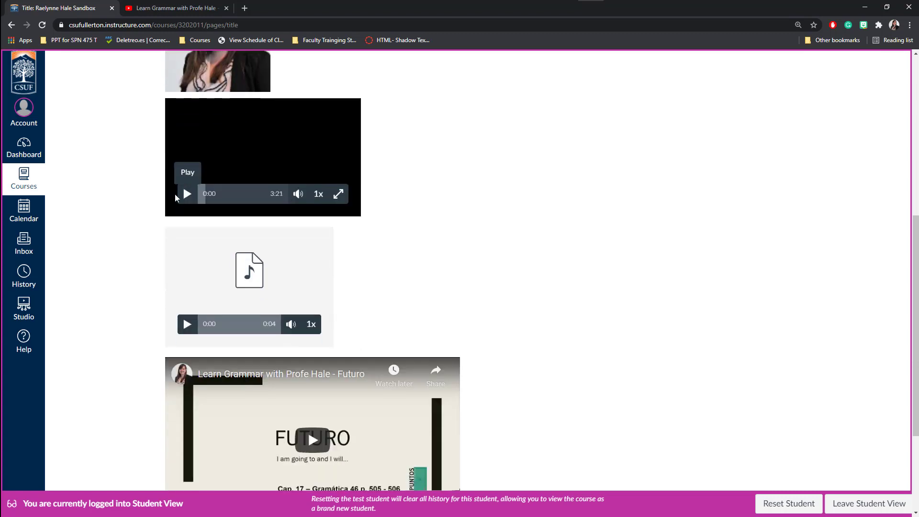
pyautogui.click(187, 194)
pyautogui.click(187, 193)
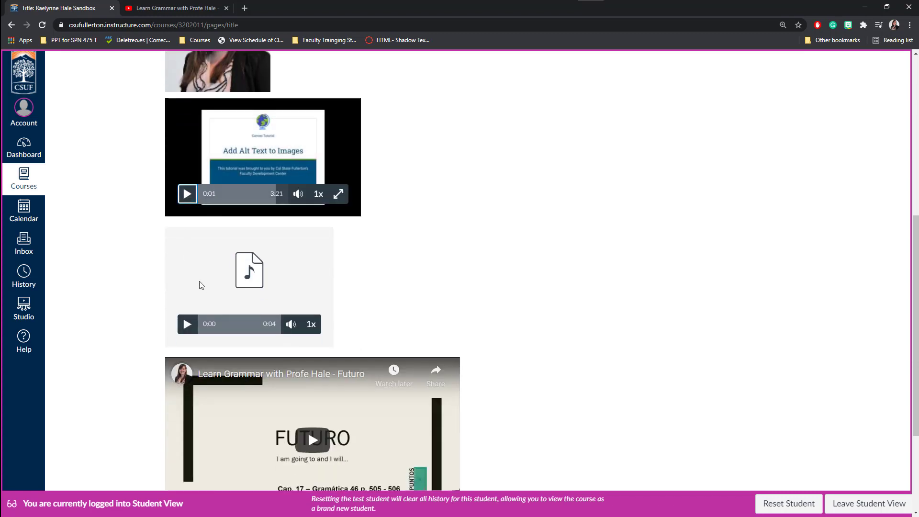
pyautogui.scroll(-1, 213, 286)
pyautogui.click(184, 278)
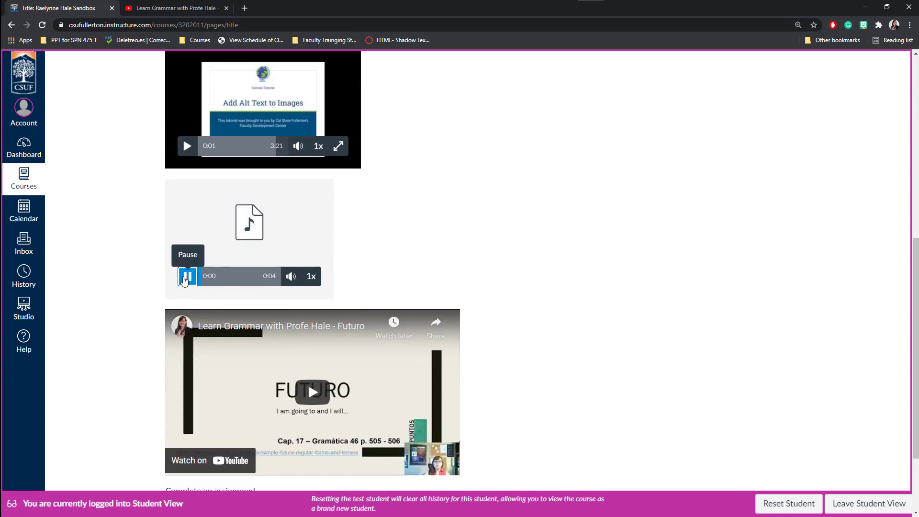
# Step: Play the embedded Futuro YouTube video, skip ahead to about 1:55, and pause it
pyautogui.scroll(-2, 232, 312)
pyautogui.click(307, 286)
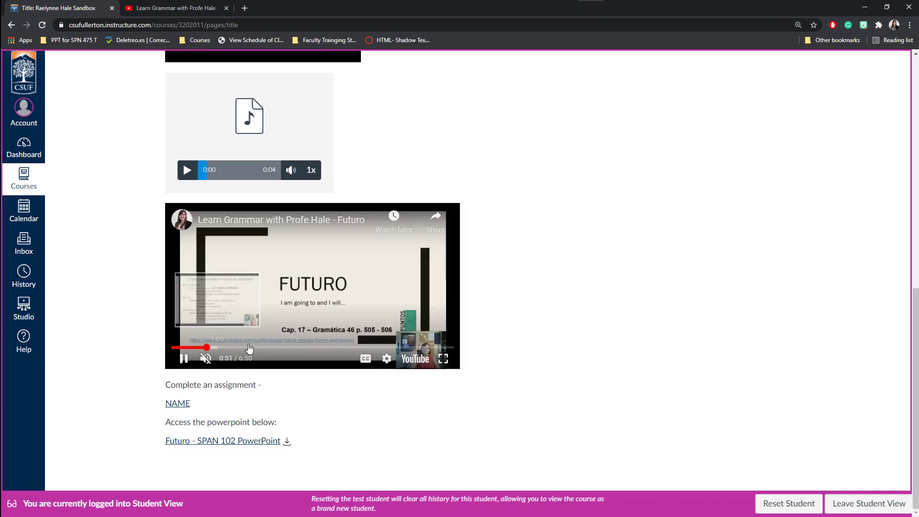
pyautogui.click(250, 347)
pyautogui.click(184, 358)
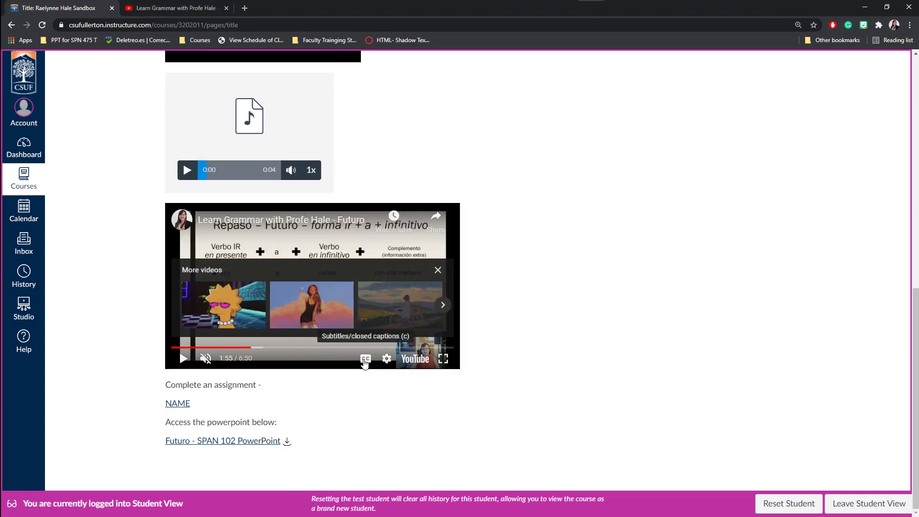
# Step: Dismiss the suggested videos on the embedded player, open the NAME assignment link in a new tab, and return to the page
pyautogui.click(437, 272)
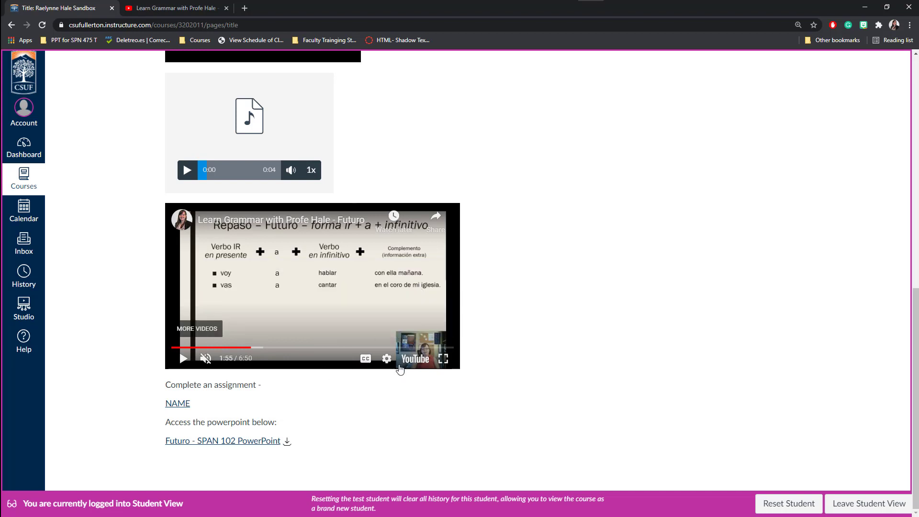
pyautogui.click(177, 403)
pyautogui.click(160, 6)
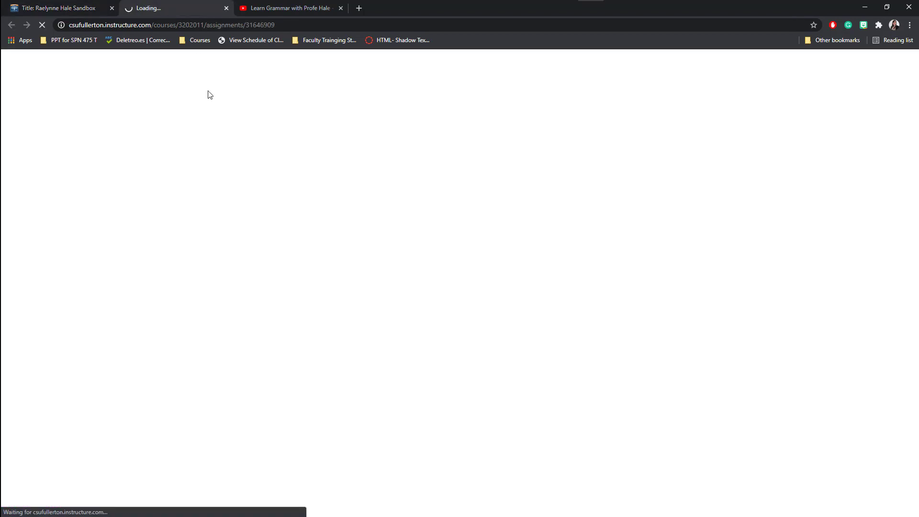
pyautogui.click(81, 7)
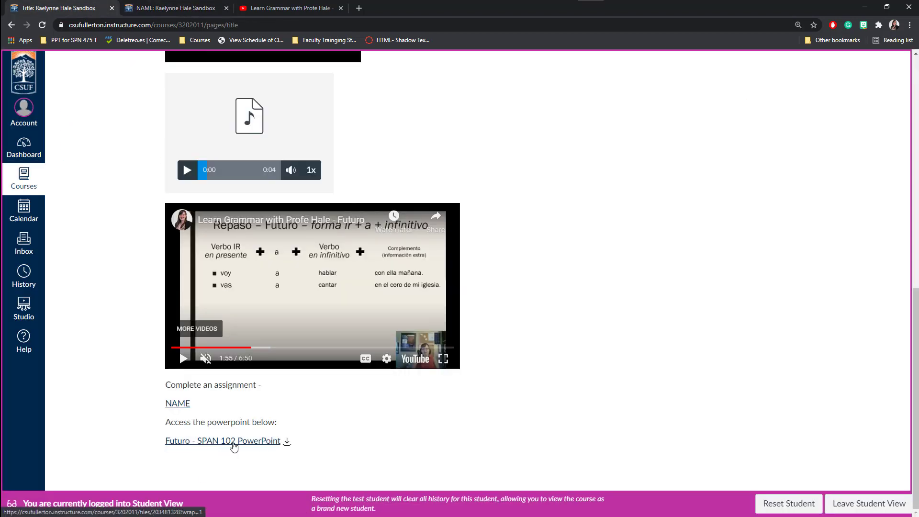
# Step: Preview the Futuro - SPAN 102 PowerPoint within the page, look through its slides, and check the file's download options
pyautogui.click(233, 442)
pyautogui.scroll(-5, 137, 401)
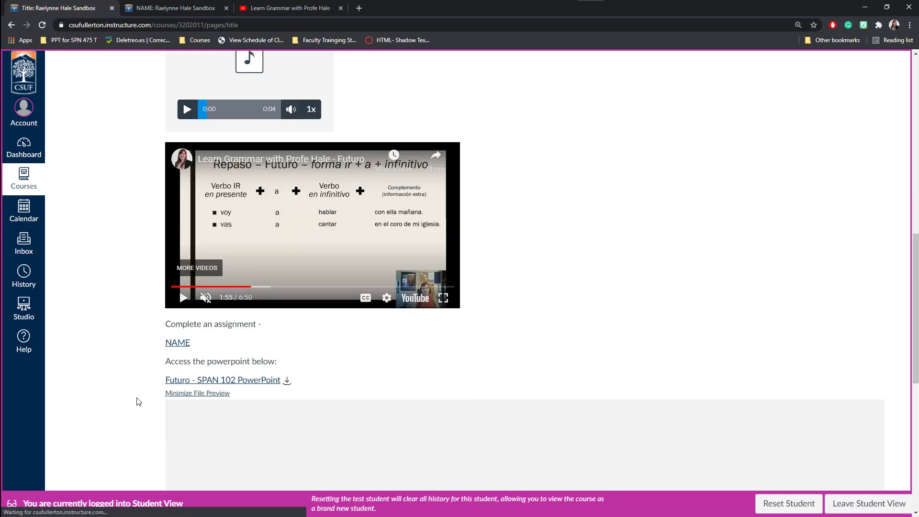
pyautogui.scroll(-1, 138, 401)
pyautogui.scroll(-1, 341, 269)
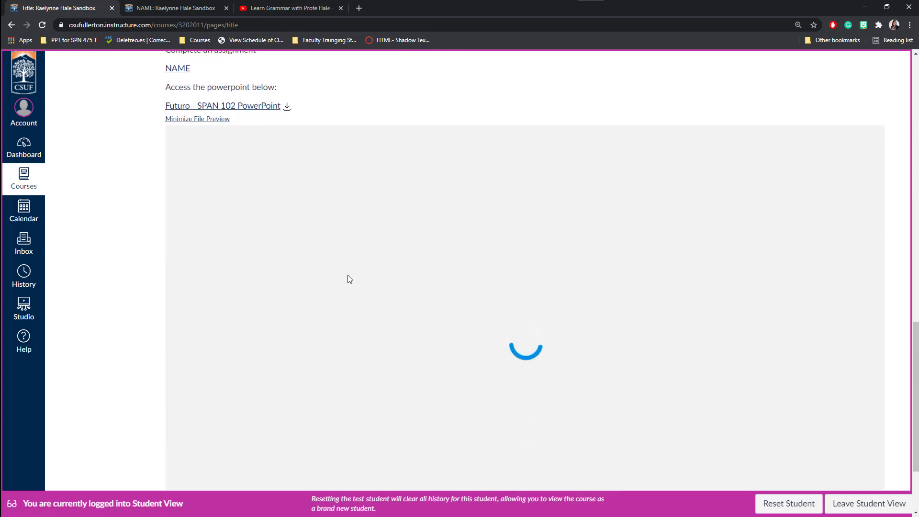
pyautogui.scroll(-7, 715, 224)
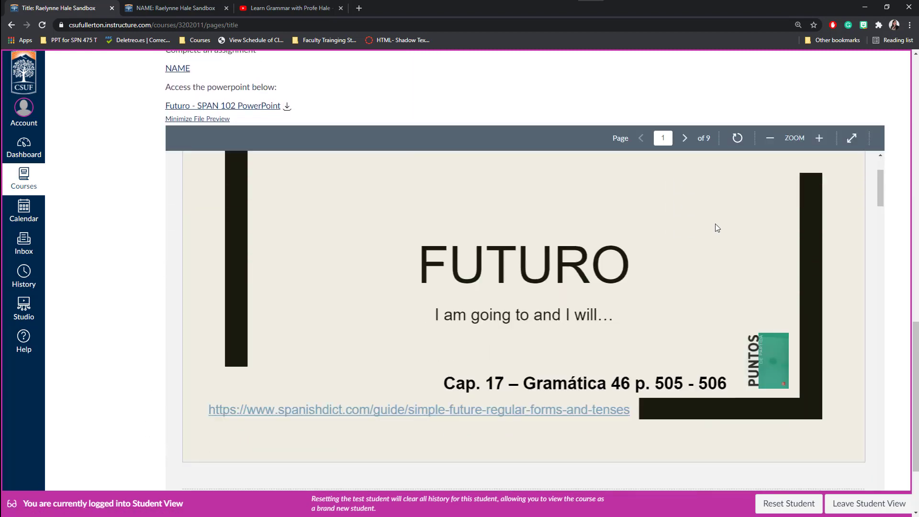
pyautogui.scroll(-15, 715, 225)
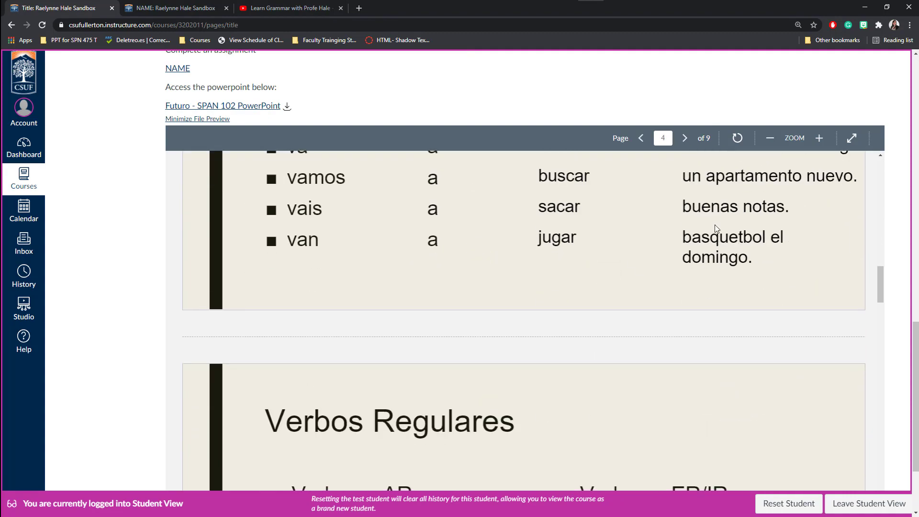
pyautogui.scroll(-10, 715, 225)
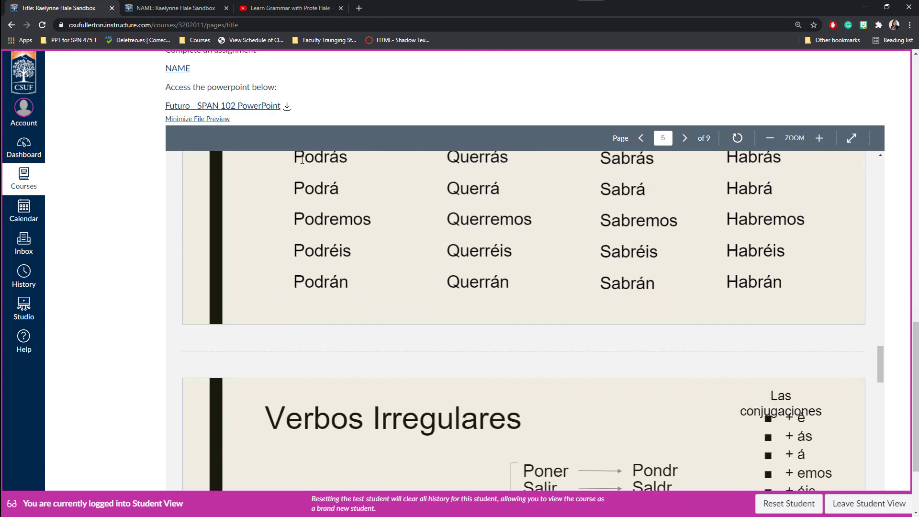
pyautogui.click(288, 106)
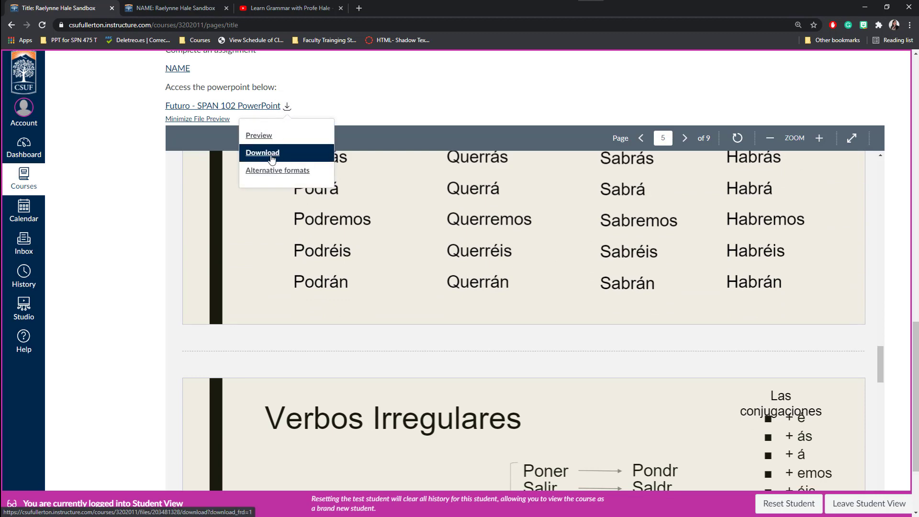
pyautogui.click(442, 99)
# Step: Open the page in Immersive Reader and review its voice settings and text preferences
pyautogui.scroll(5, 539, 176)
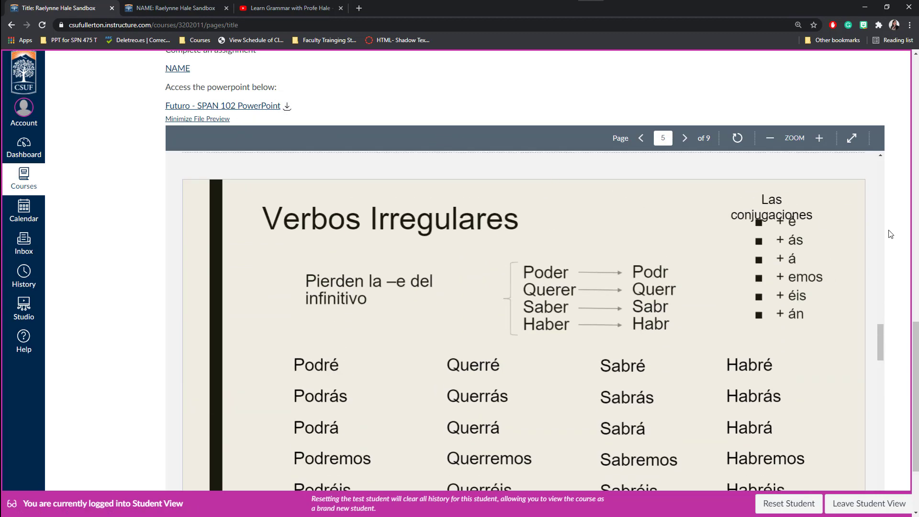
pyautogui.scroll(15, 891, 235)
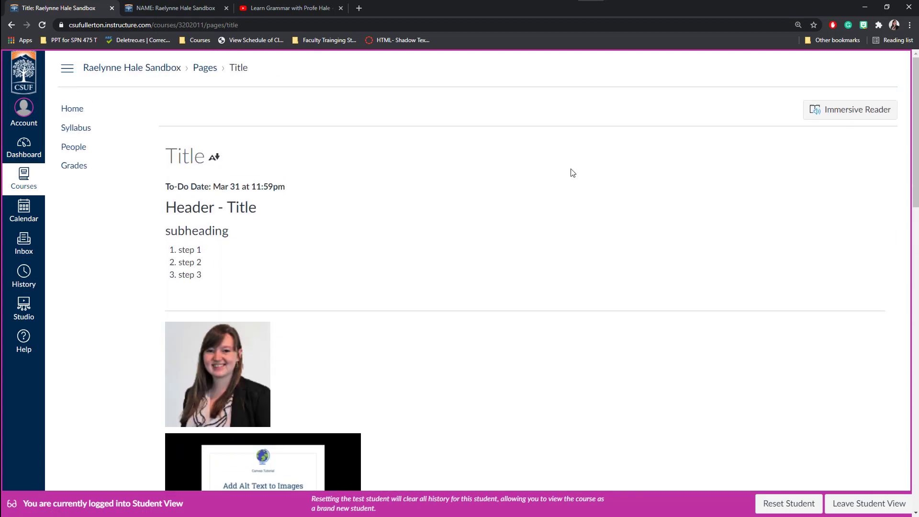
pyautogui.click(861, 117)
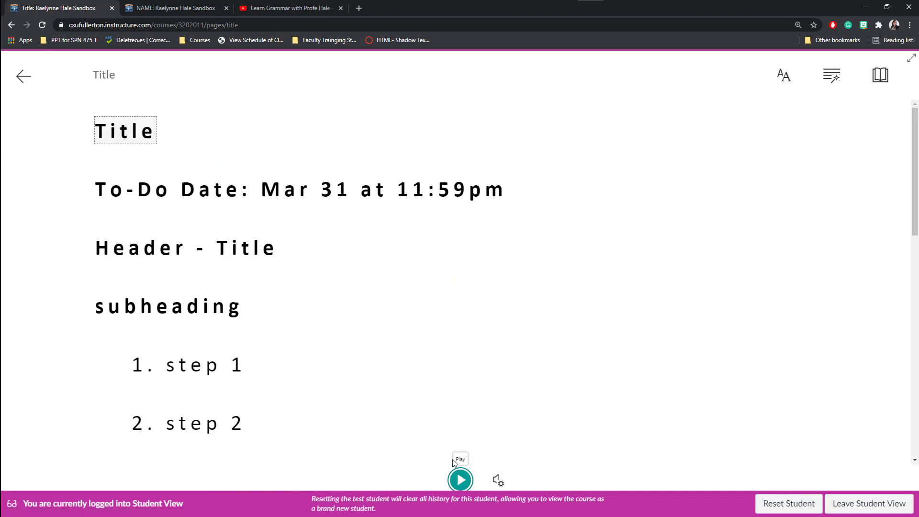
pyautogui.click(502, 481)
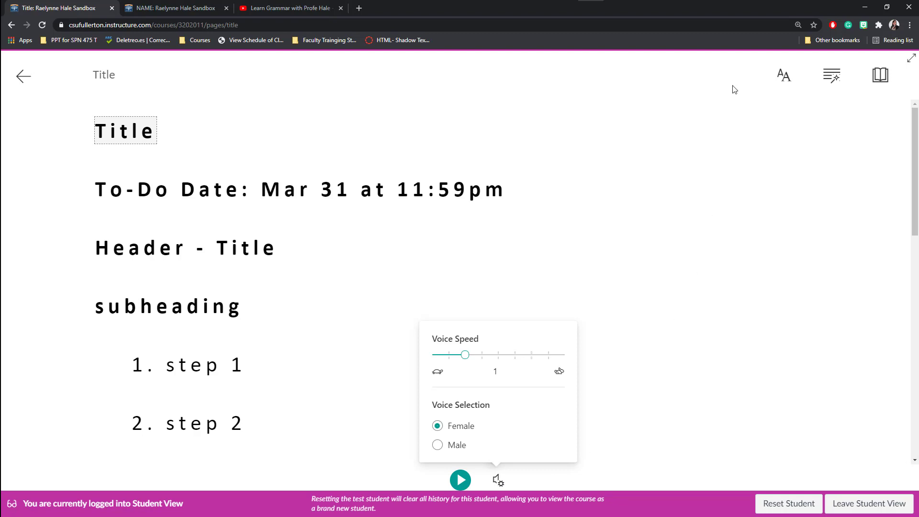
pyautogui.click(781, 85)
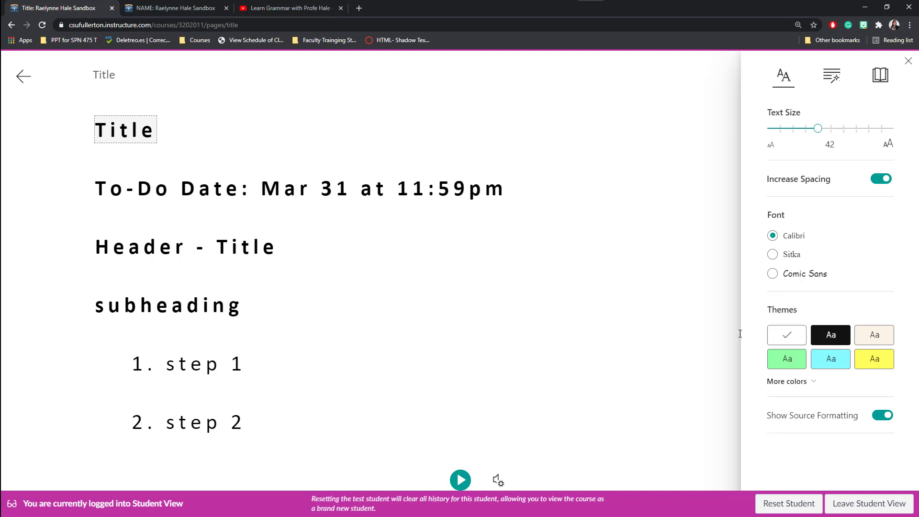
pyautogui.scroll(-3, 739, 333)
pyautogui.scroll(3, 740, 334)
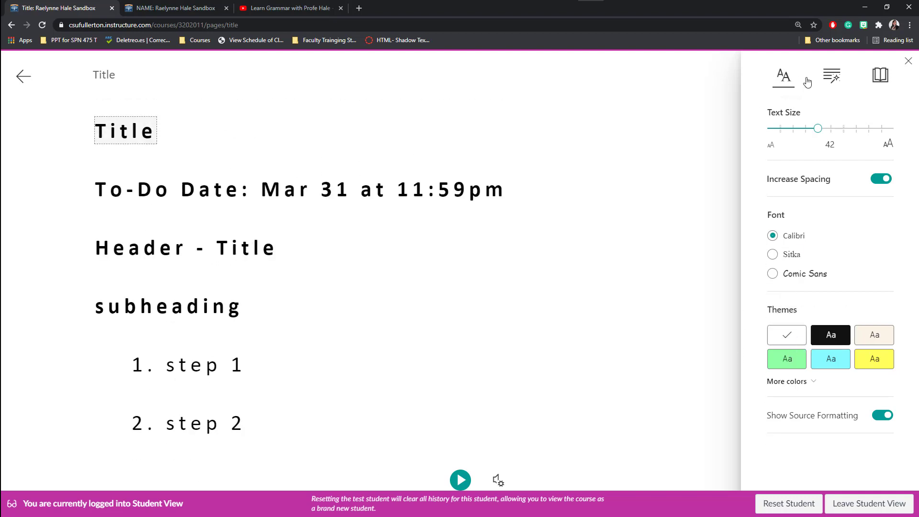
# Step: Turn on parts-of-speech highlighting for nouns, verbs, adjectives and adverbs in Immersive Reader
pyautogui.click(831, 76)
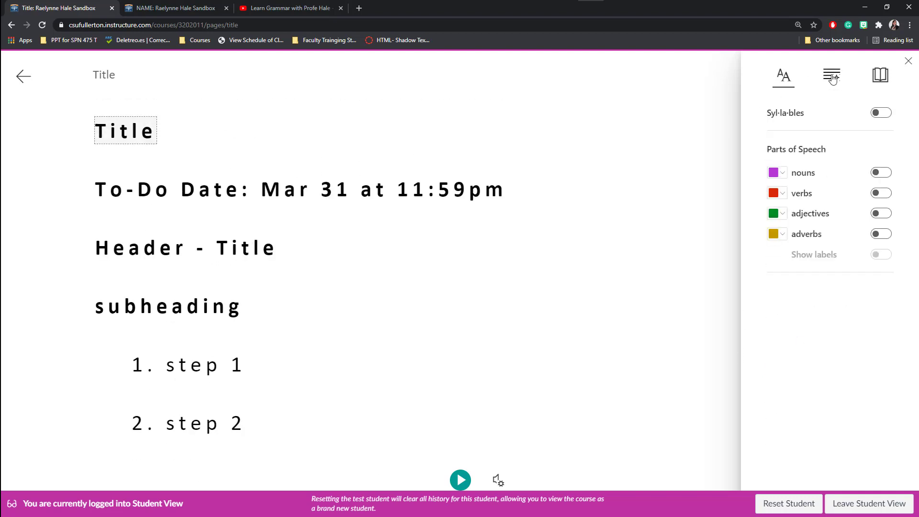
pyautogui.click(881, 172)
pyautogui.click(879, 193)
pyautogui.click(882, 213)
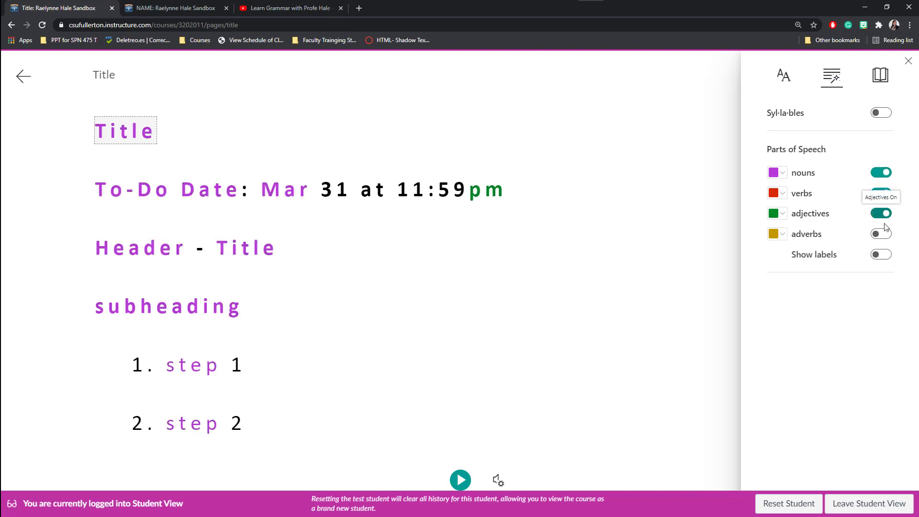
pyautogui.click(882, 234)
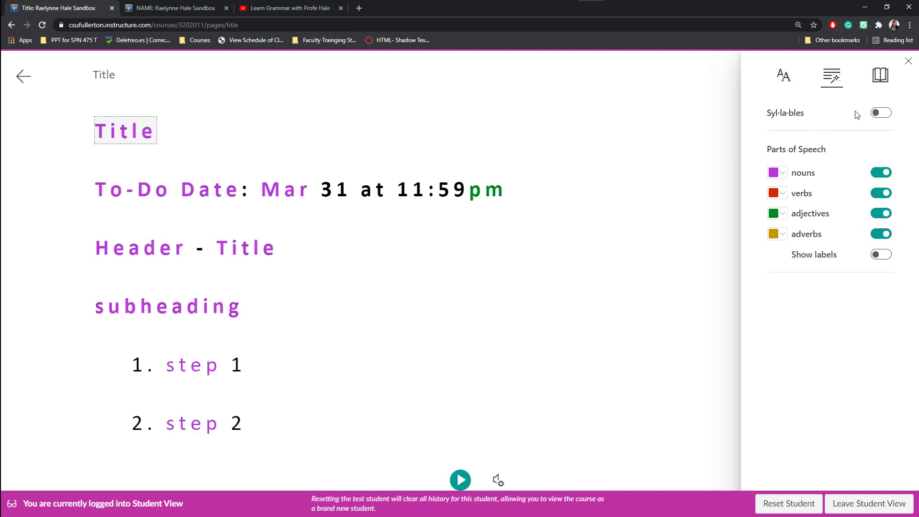
# Step: Set Line Focus to three lines after trying one line, and look up "Mar" and "Date" in the picture dictionary
pyautogui.click(880, 77)
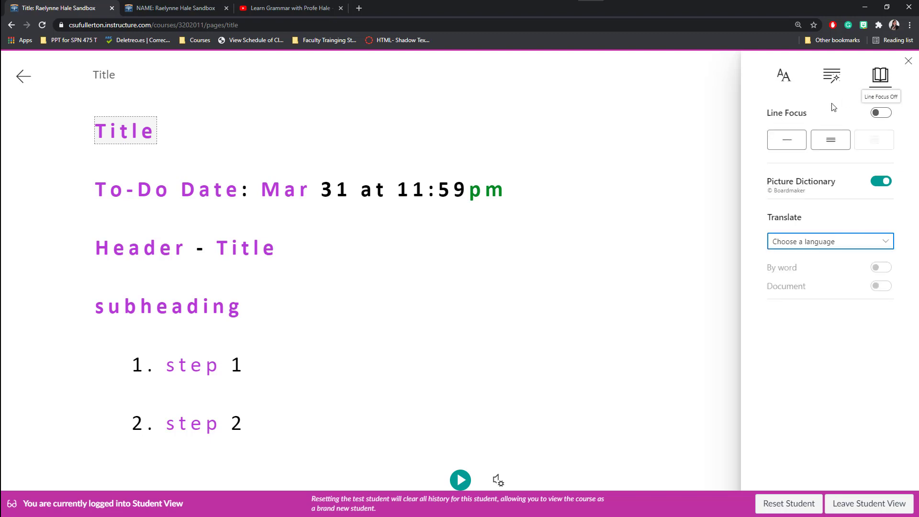
pyautogui.click(827, 146)
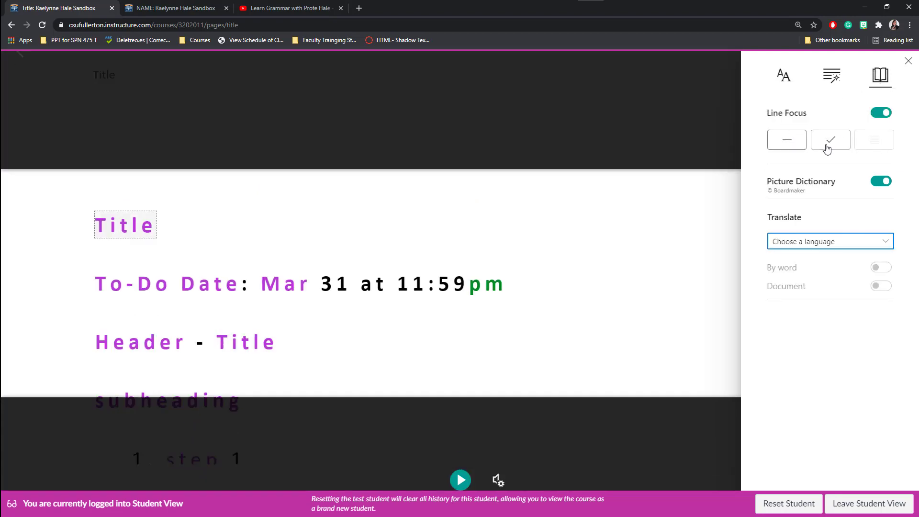
pyautogui.click(787, 142)
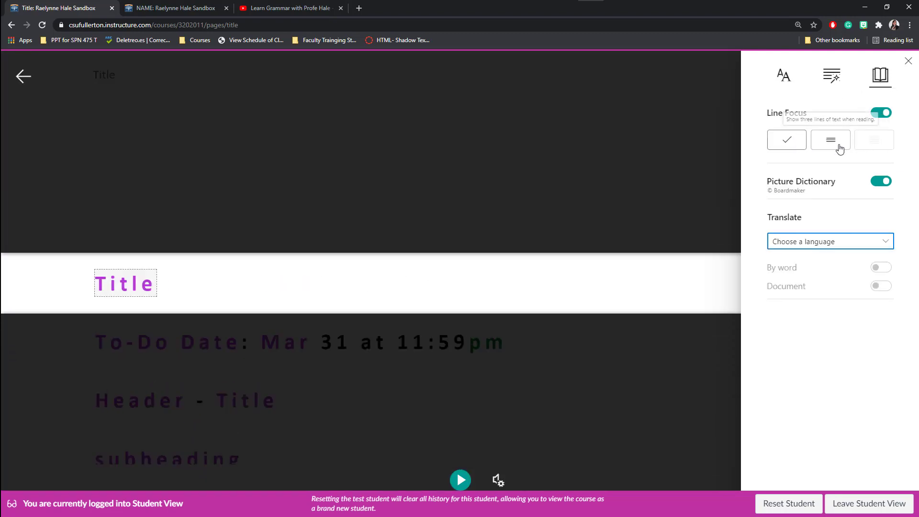
pyautogui.click(843, 147)
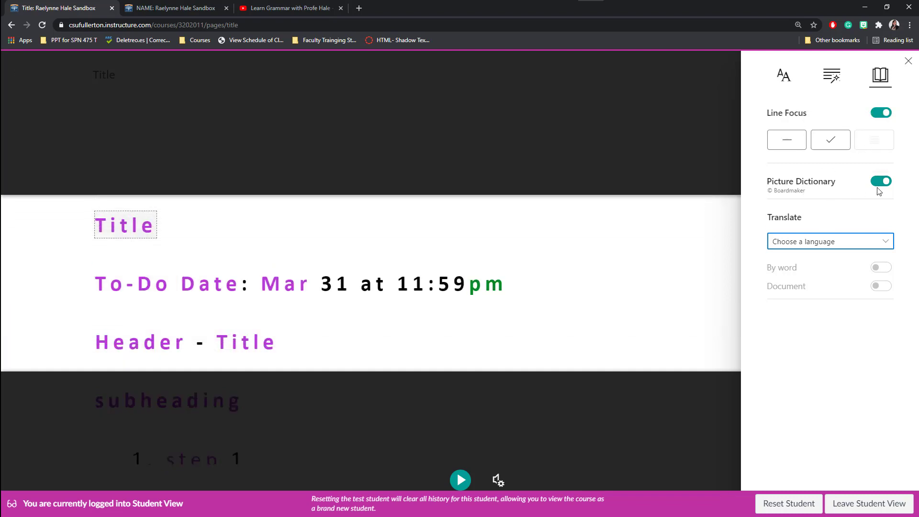
pyautogui.click(273, 287)
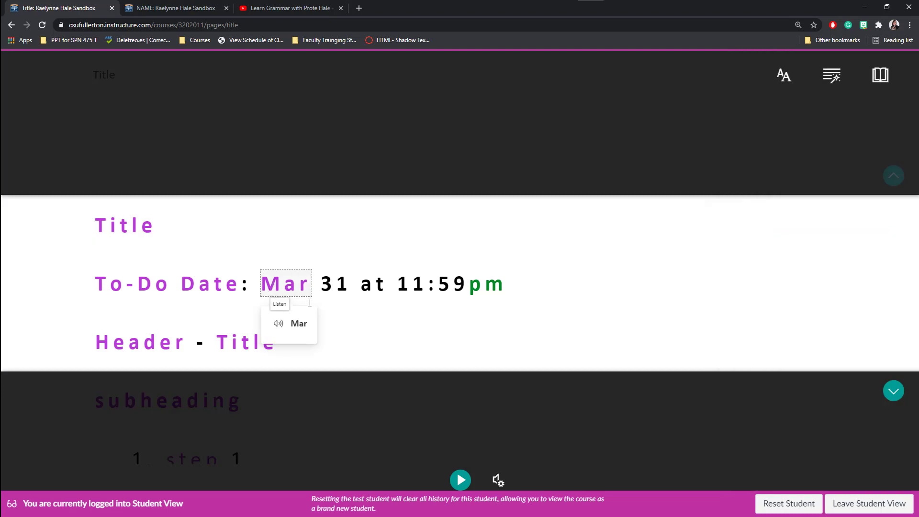
pyautogui.click(213, 288)
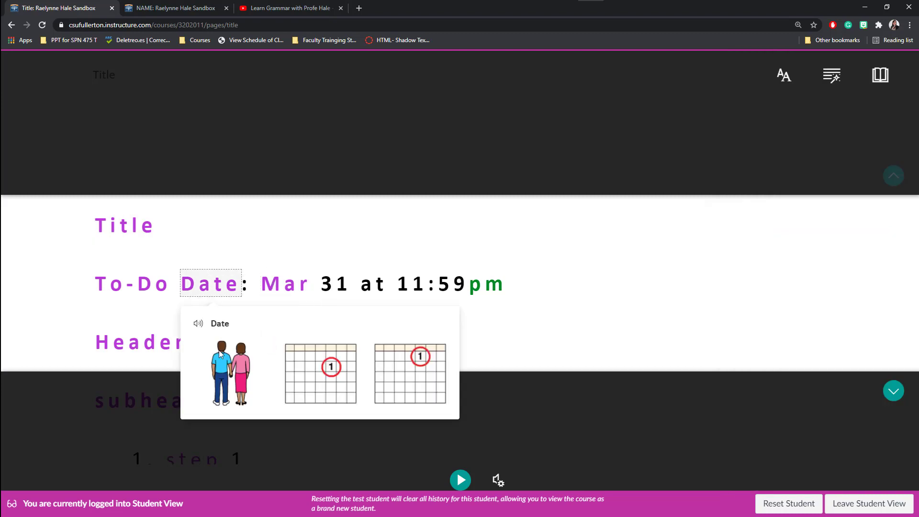
# Step: Set the Immersive Reader translation language to Spanish (Spain)
pyautogui.click(880, 77)
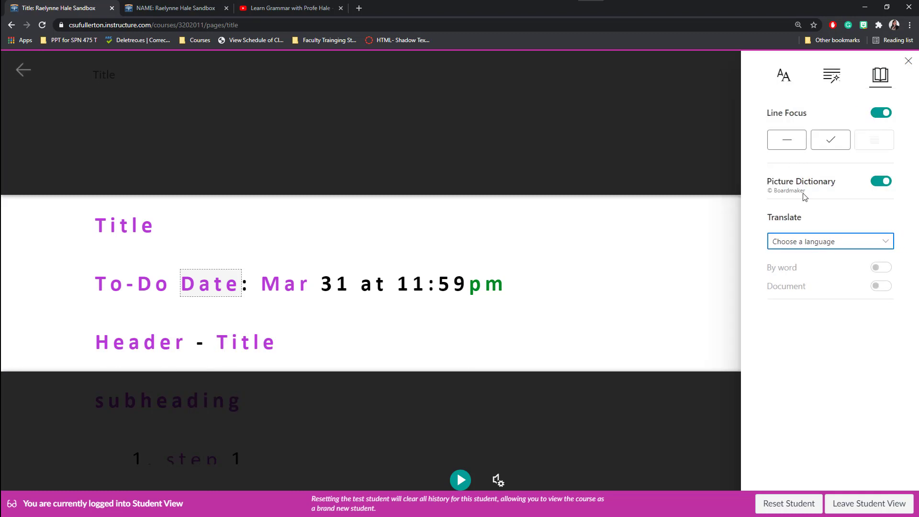
pyautogui.click(778, 244)
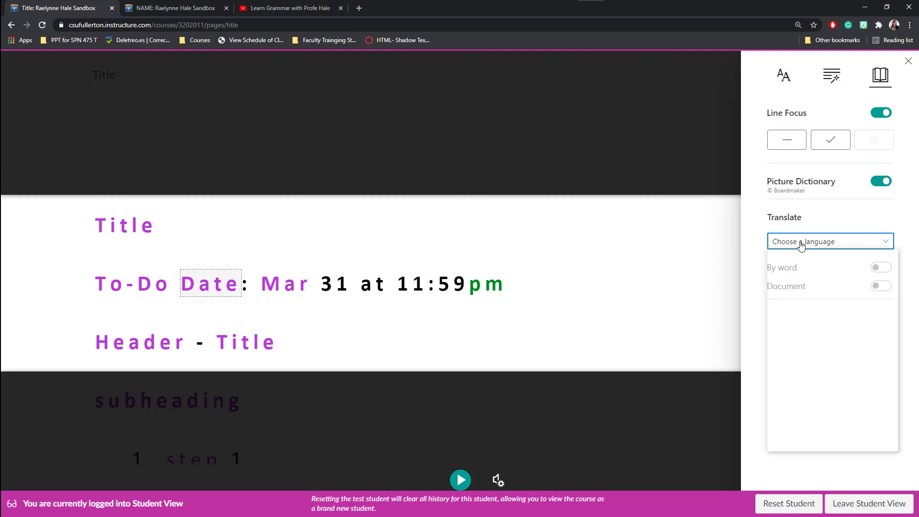
pyautogui.scroll(-5, 807, 376)
pyautogui.scroll(-3, 807, 376)
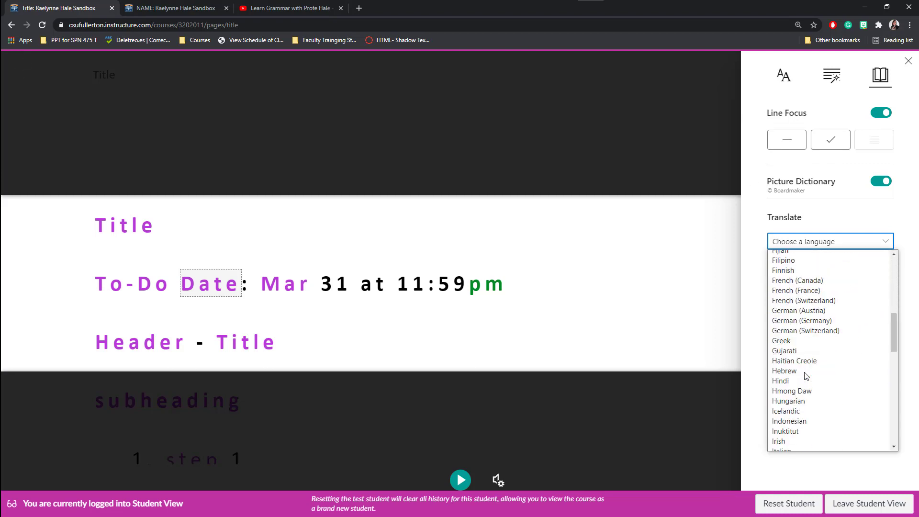
pyautogui.scroll(3, 807, 376)
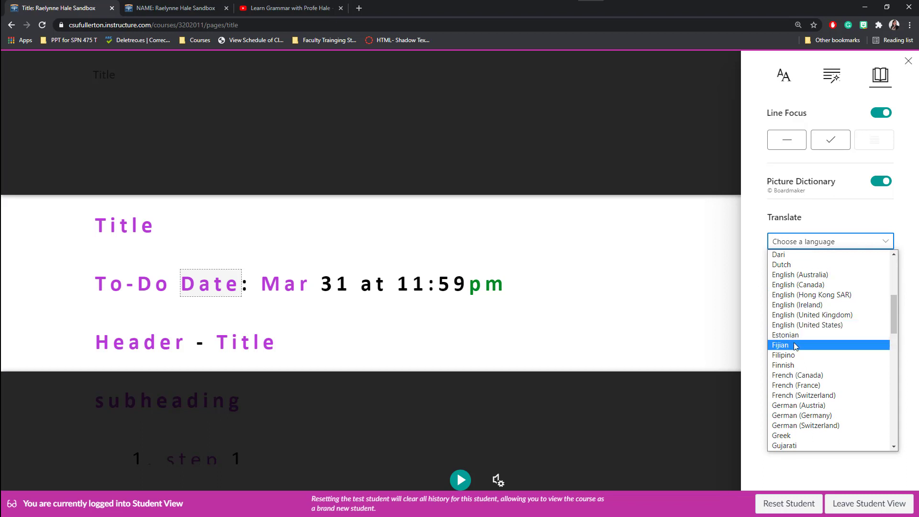
pyautogui.scroll(-10, 802, 326)
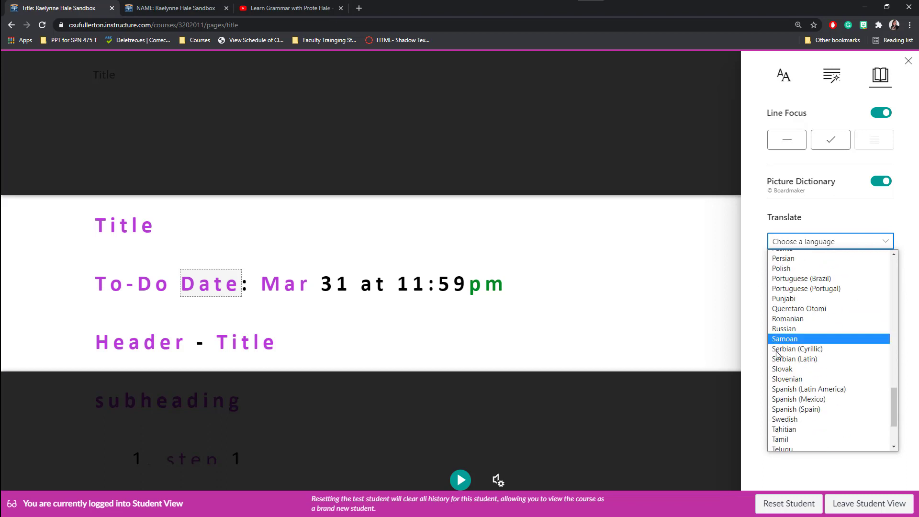
pyautogui.click(813, 410)
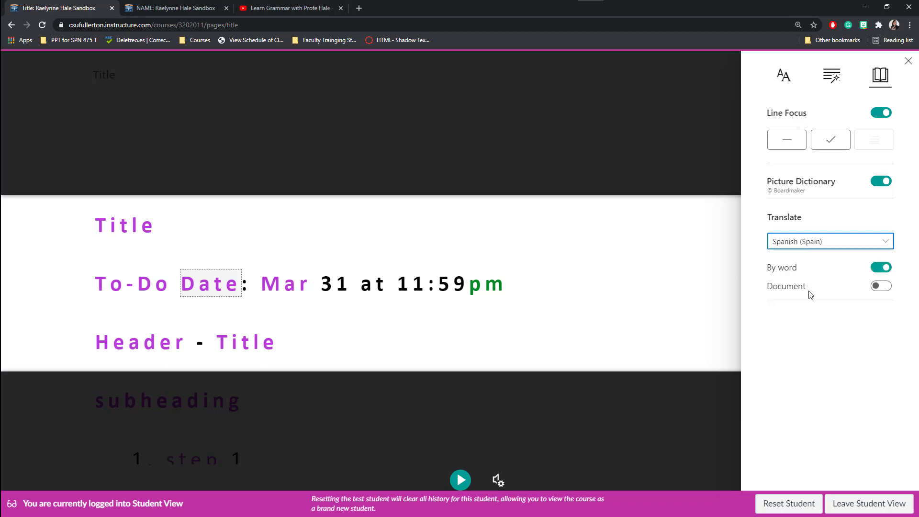
# Step: View the Spanish translations of "To-Do", "Date" and "Header", and advance the line focus to the step 3 line
pyautogui.click(164, 293)
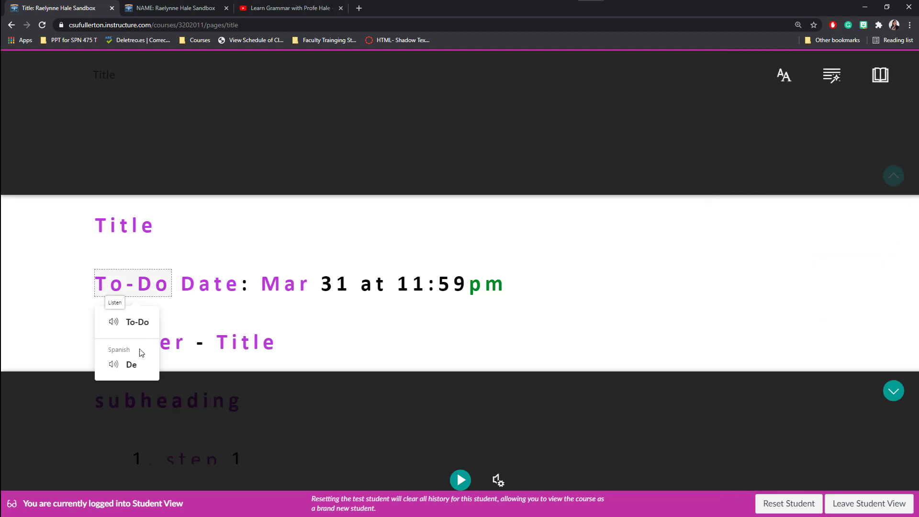
pyautogui.click(199, 292)
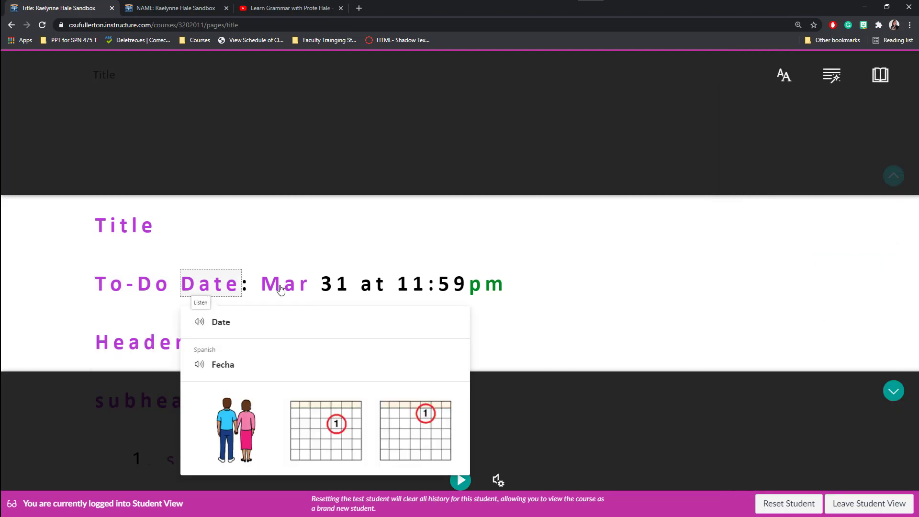
pyautogui.click(147, 346)
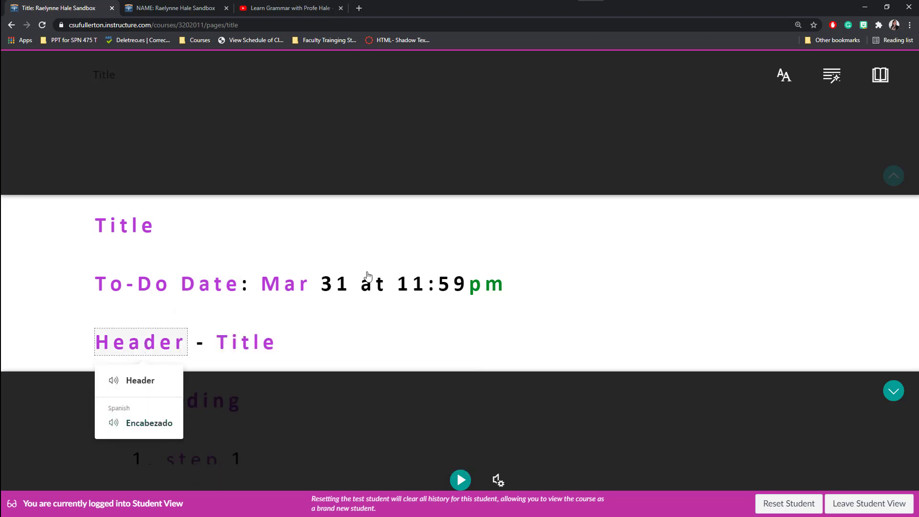
pyautogui.click(893, 390)
pyautogui.click(893, 391)
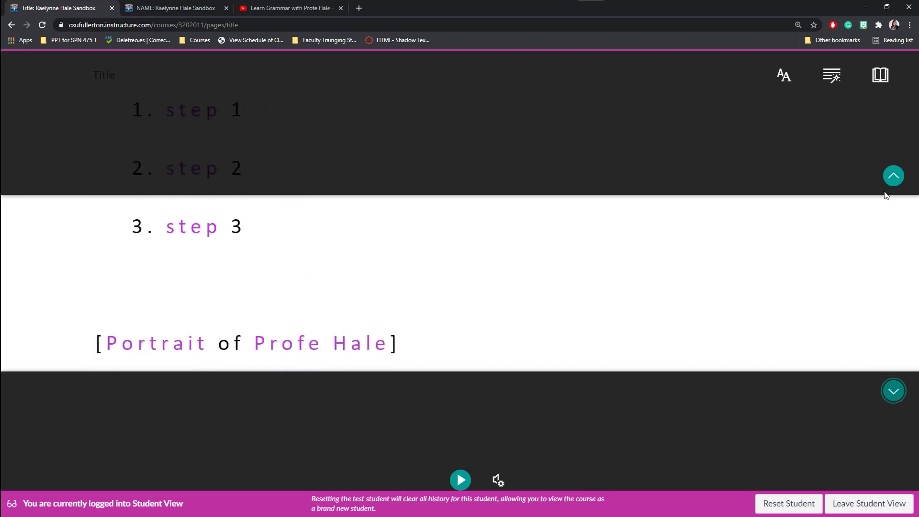
# Step: Exit Immersive Reader, look over the whole page once more, and leave Student View
pyautogui.click(880, 74)
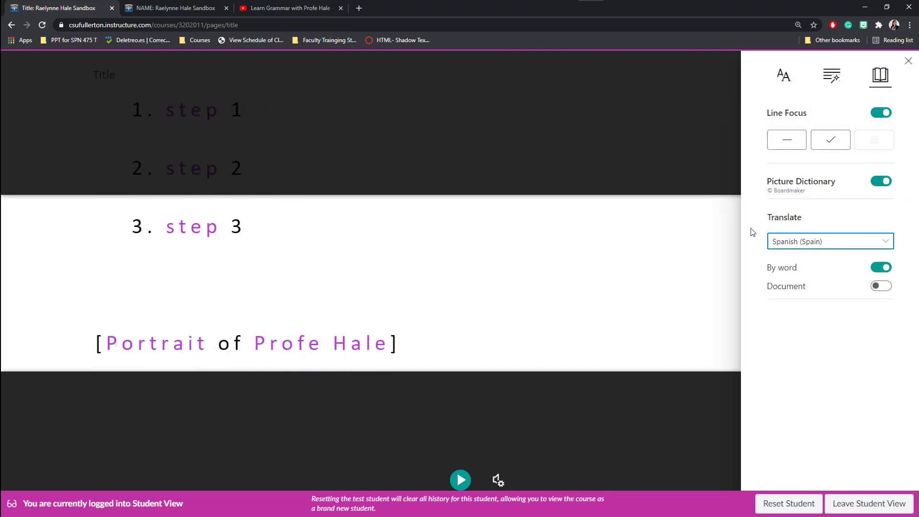
pyautogui.click(908, 61)
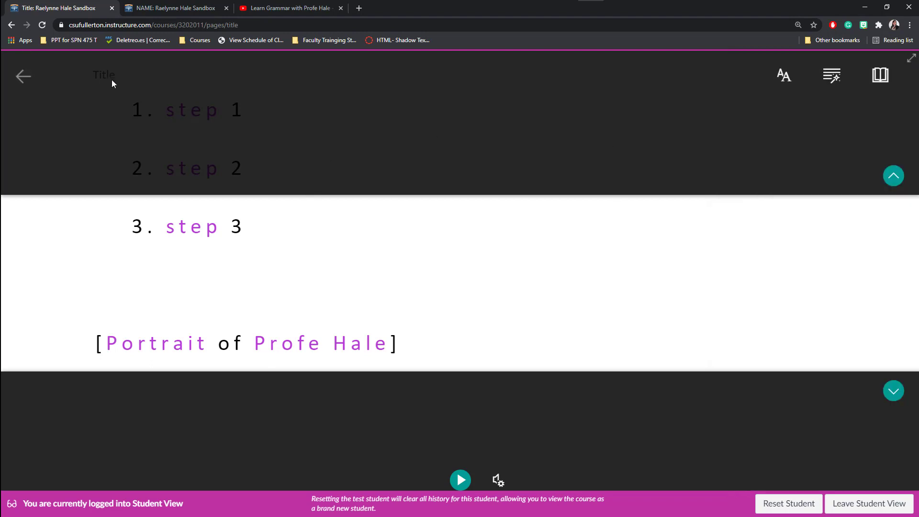
pyautogui.click(23, 63)
pyautogui.scroll(-12, 423, 192)
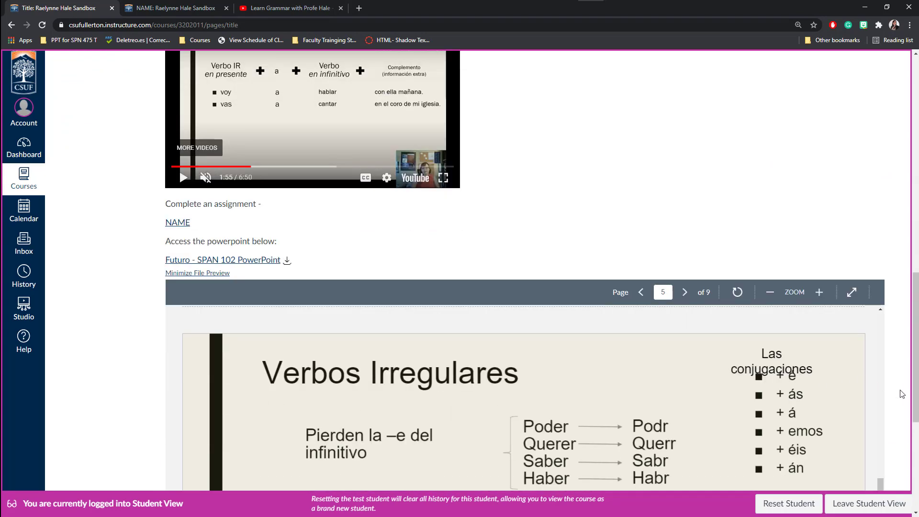
pyautogui.scroll(-4, 902, 394)
pyautogui.scroll(12, 900, 390)
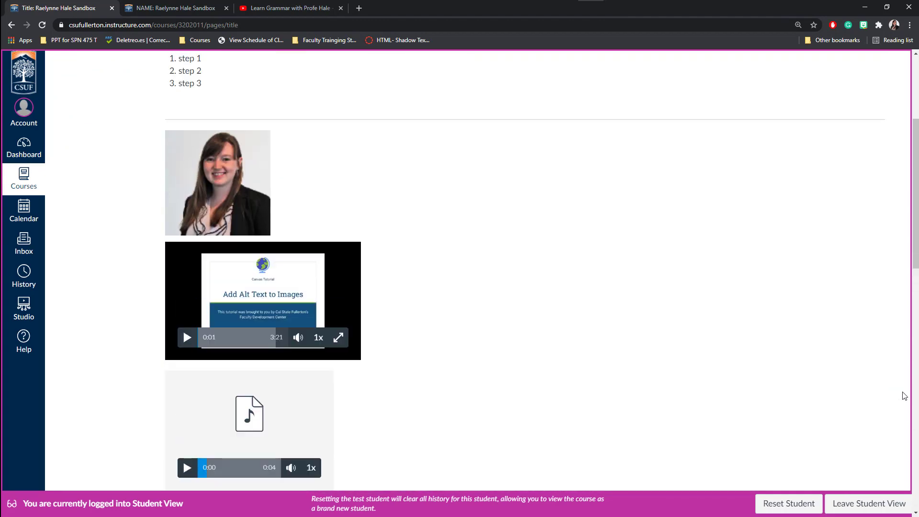
pyautogui.scroll(4, 904, 395)
pyautogui.click(874, 504)
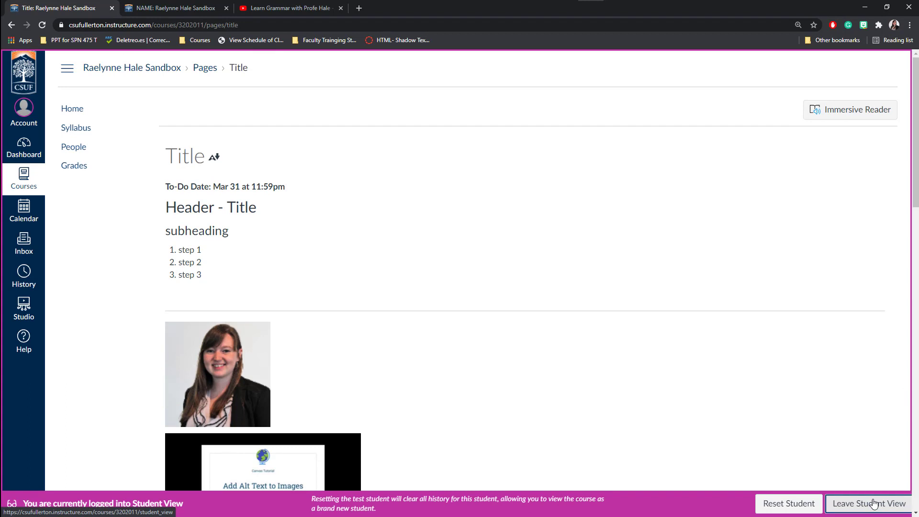